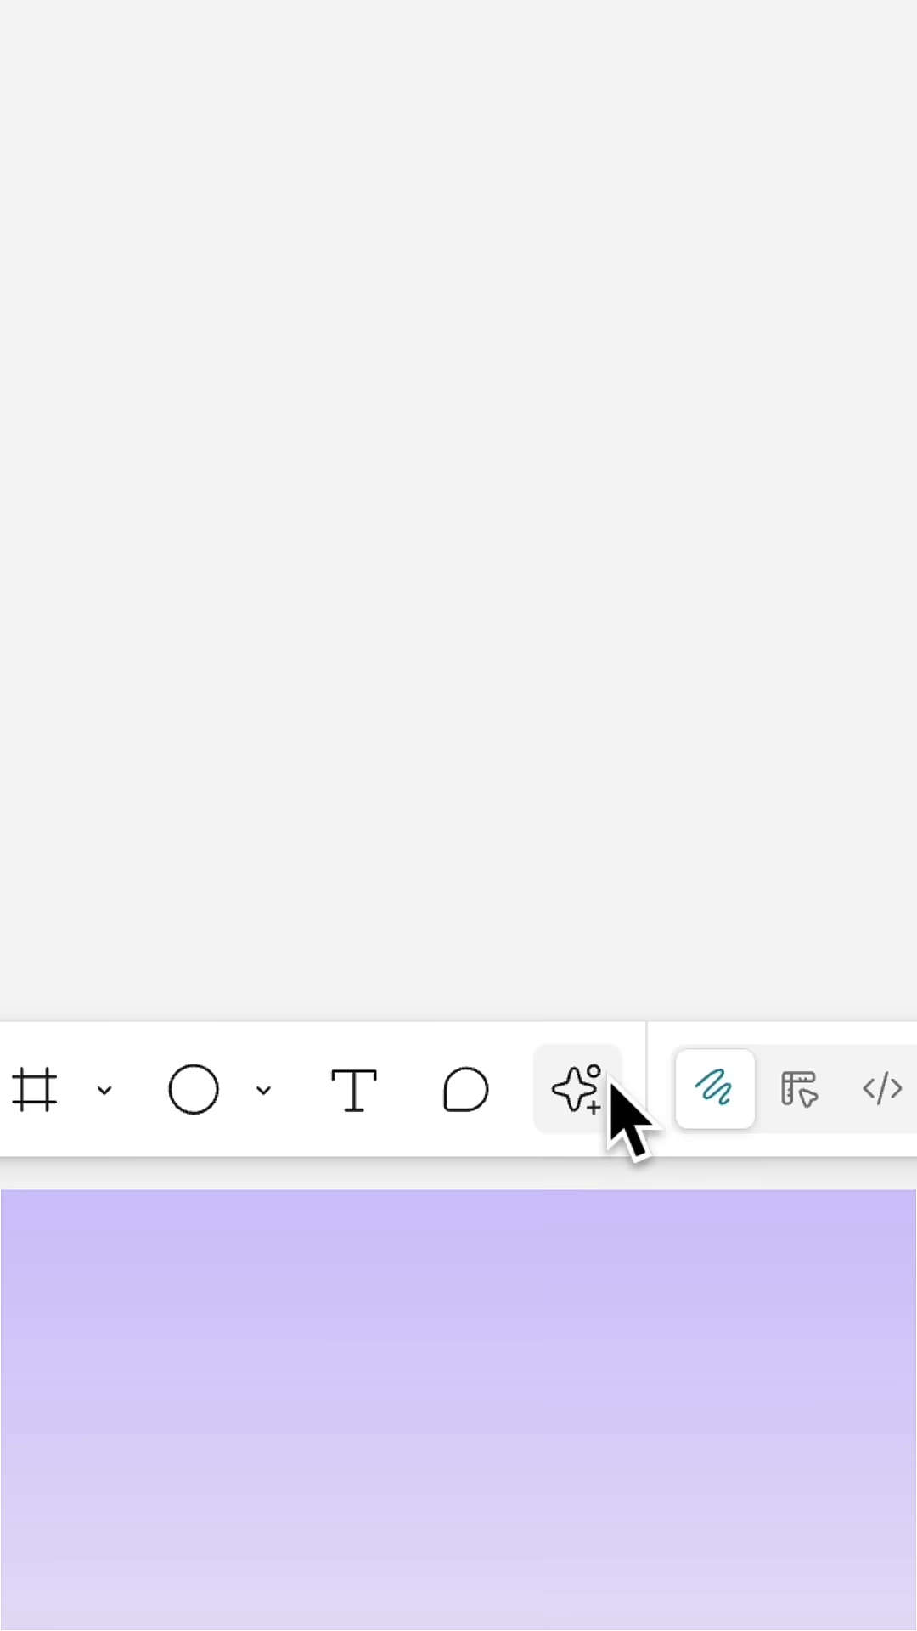
Step: Add a circle filled FFE0BA and Alt-drag a copy directly above it
click(181, 1092)
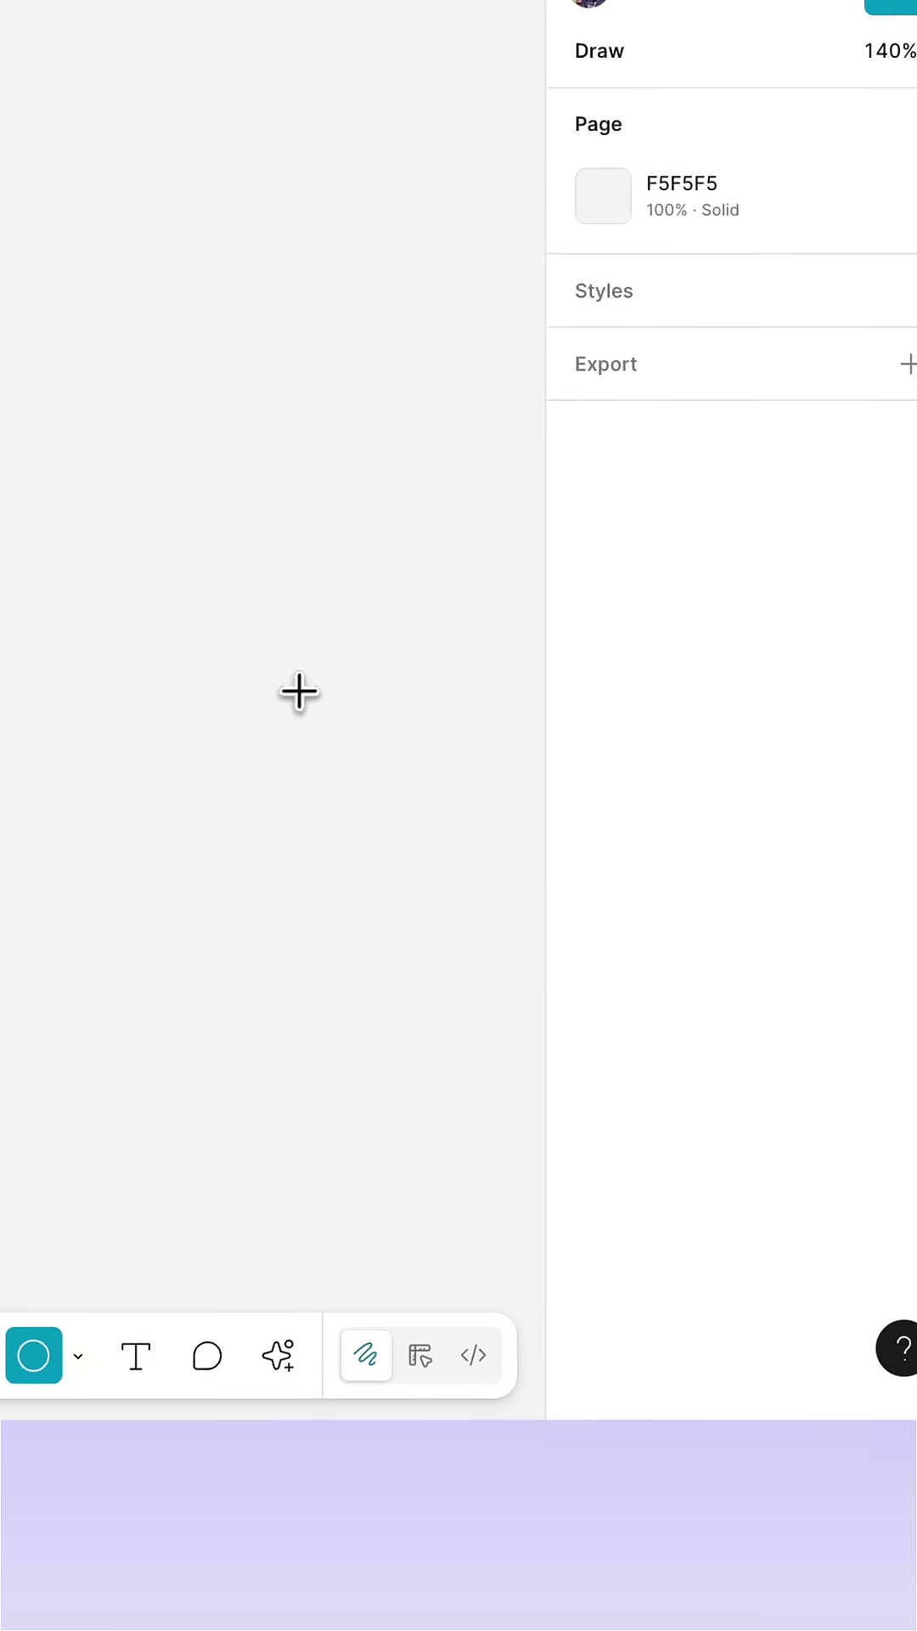
click(300, 691)
click(559, 800)
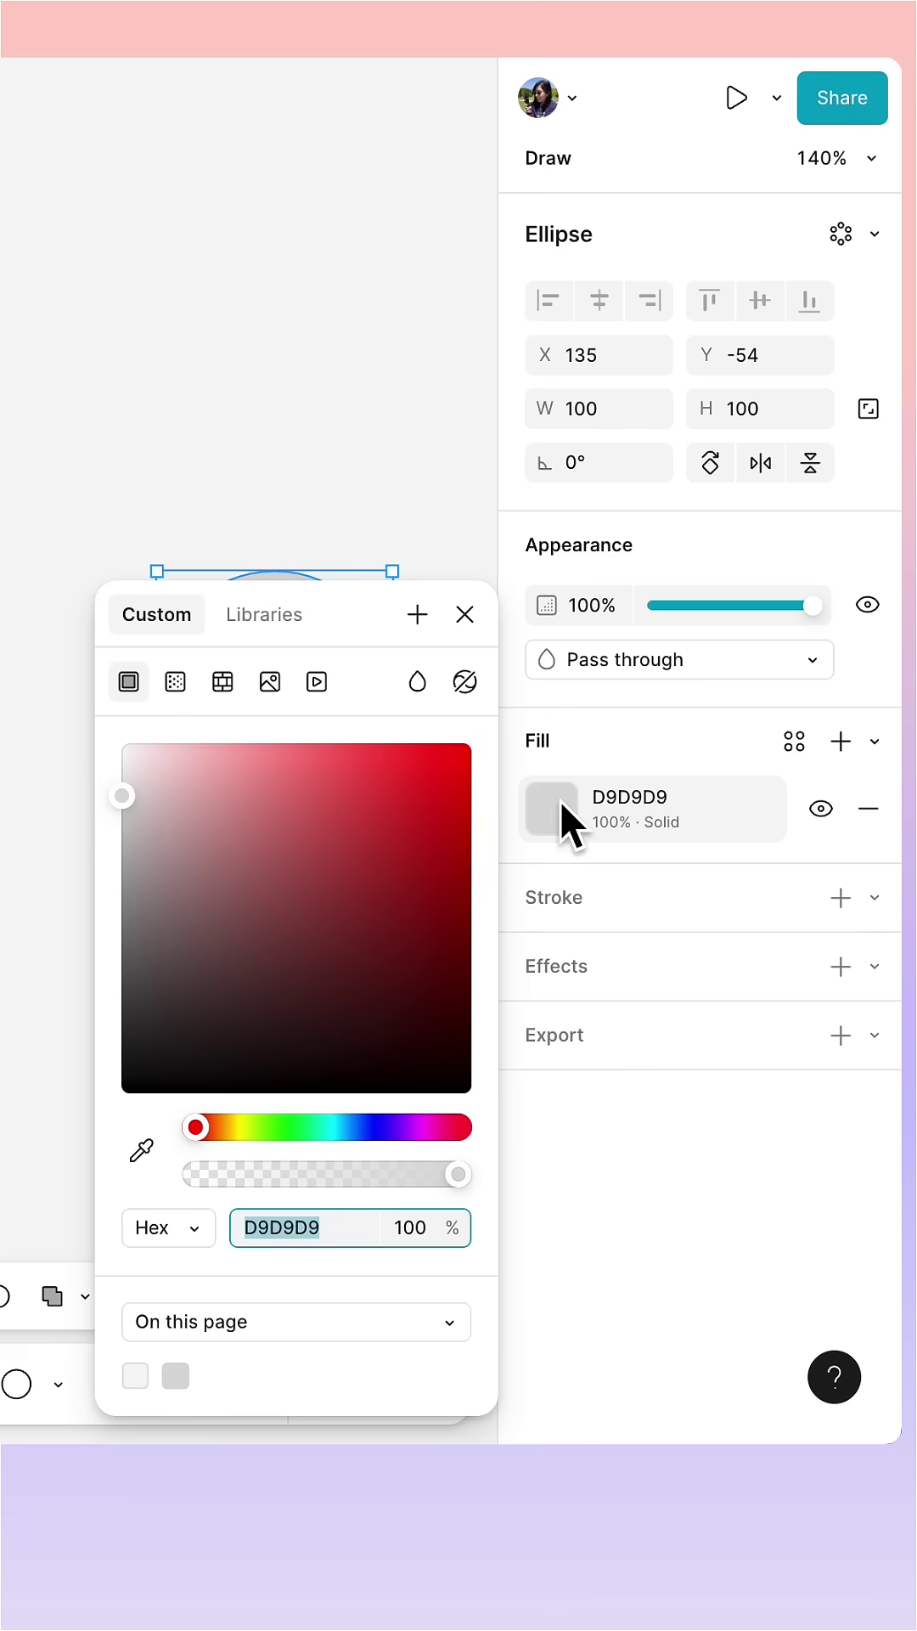
text(FFE0BA)
key(Return)
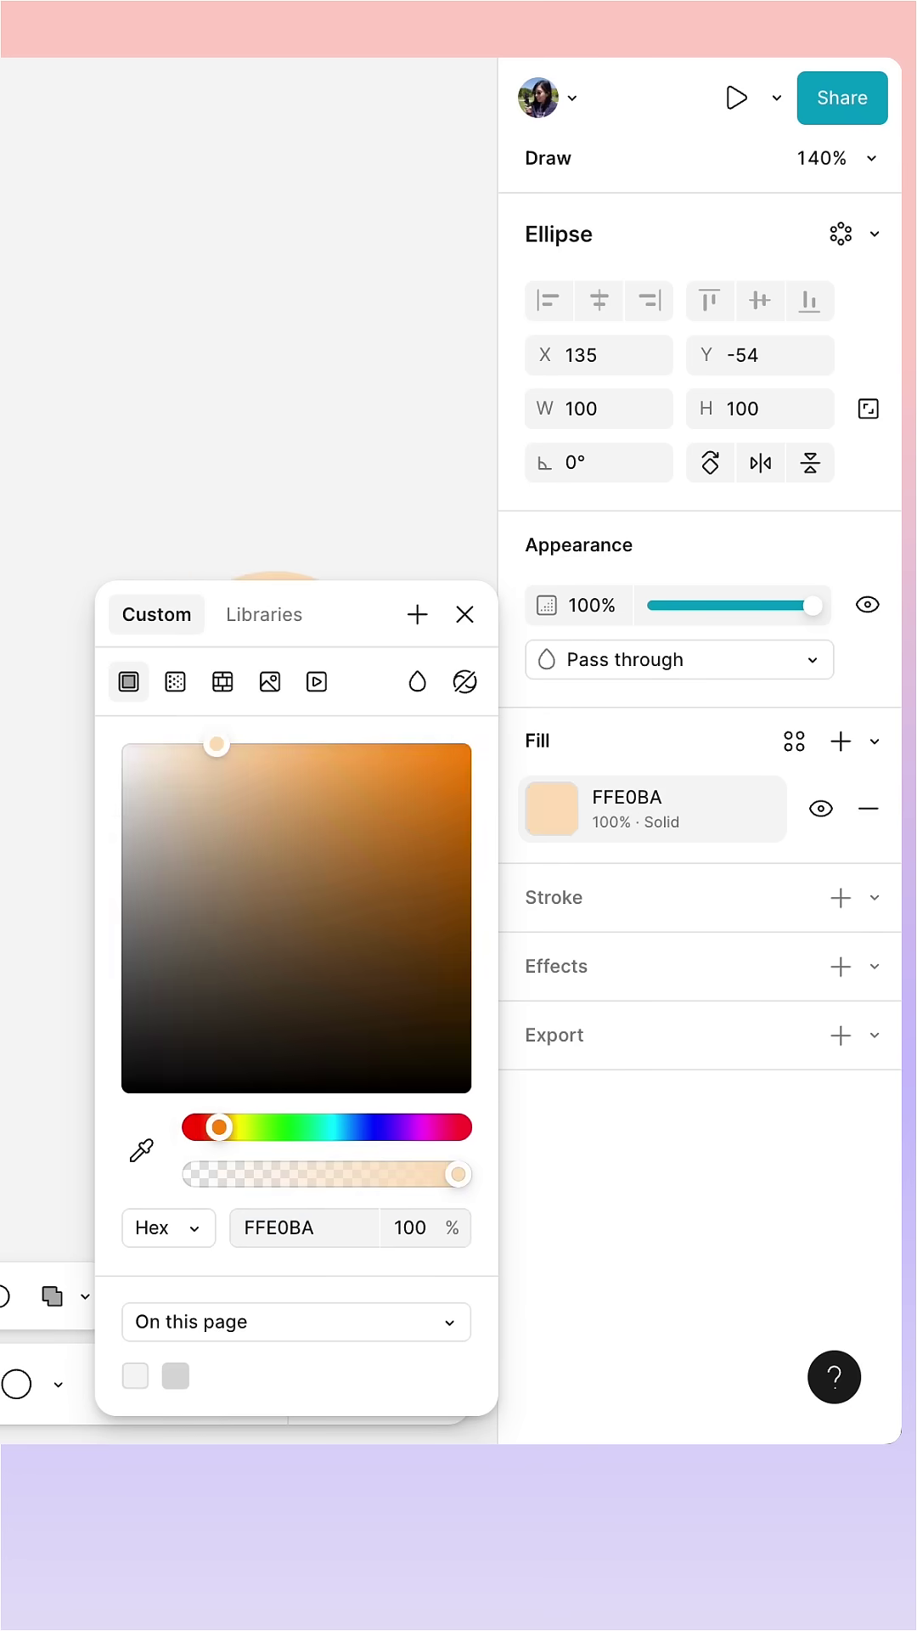
click(281, 929)
mouse_move(280, 885)
mouse_down()
mouse_move(299, 533)
mouse_move(292, 539)
mouse_up()
Step: Resize the top circle to 80×80, fill it FBB15C, and trim its arc to a 15% wedge
click(599, 411)
text(80)
key(Tab)
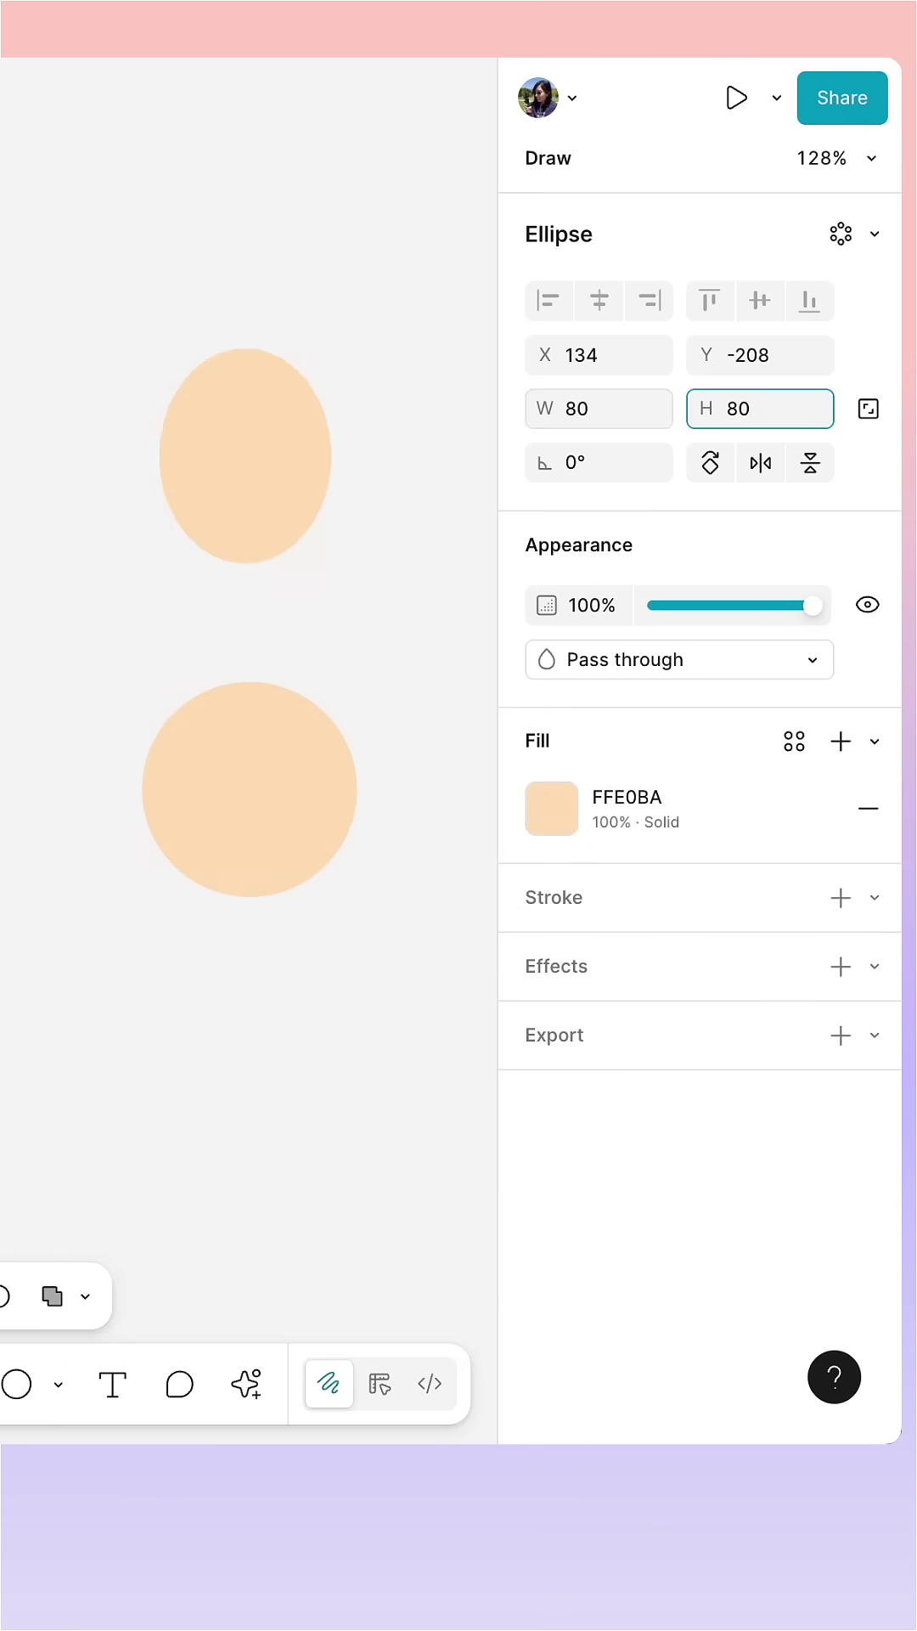
key(Return)
click(553, 802)
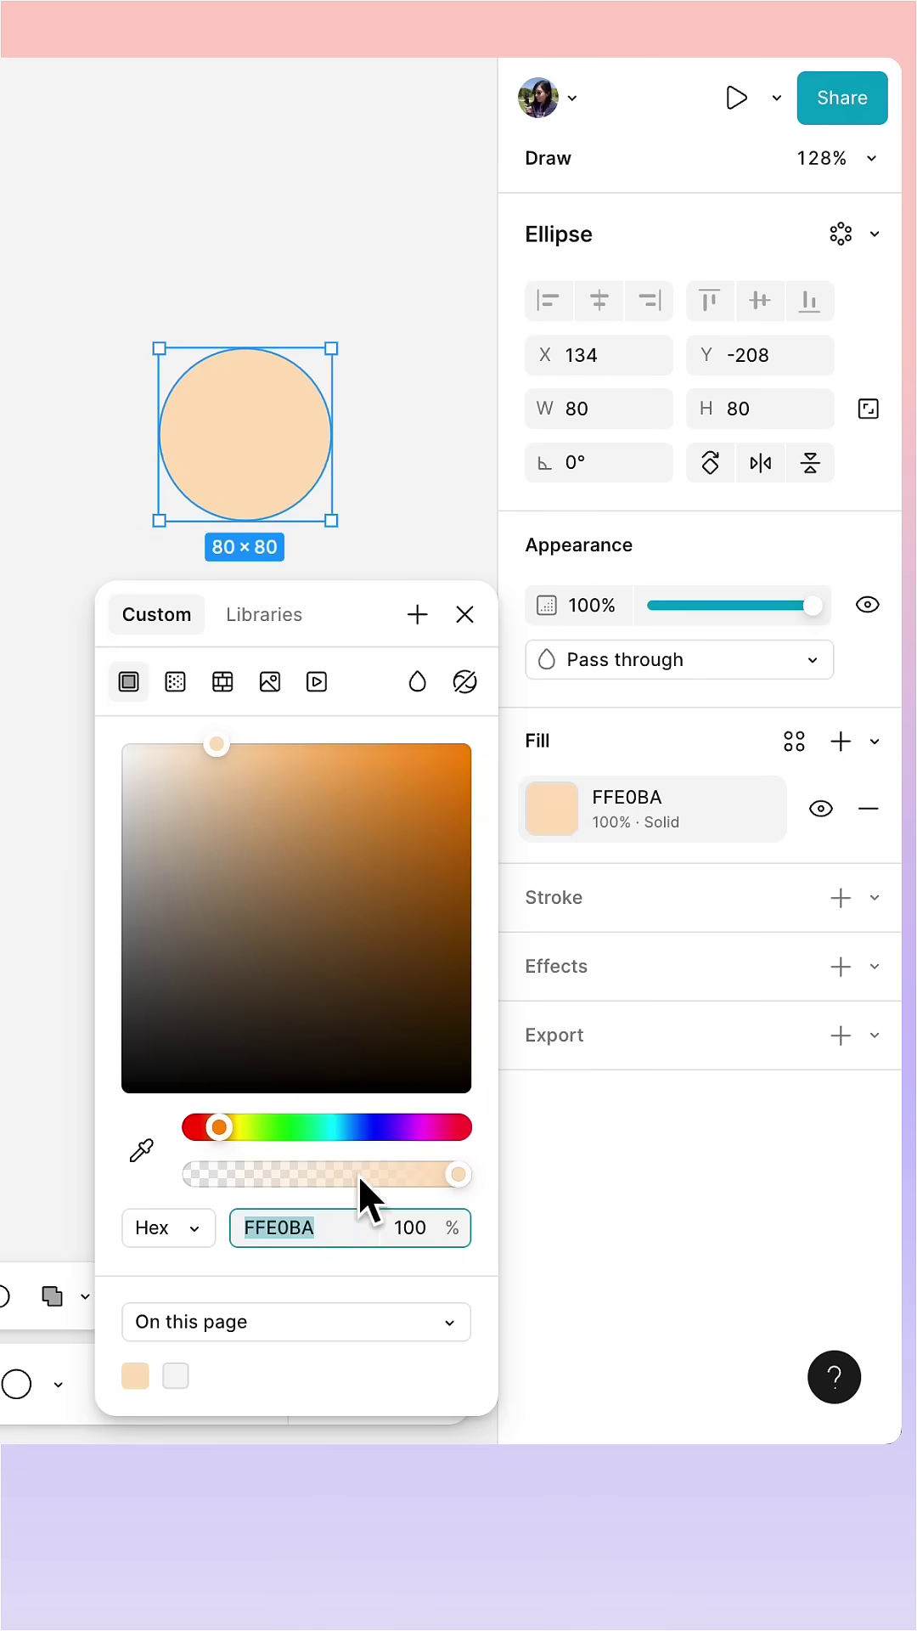
text(FBB15C)
key(Return)
key(Escape)
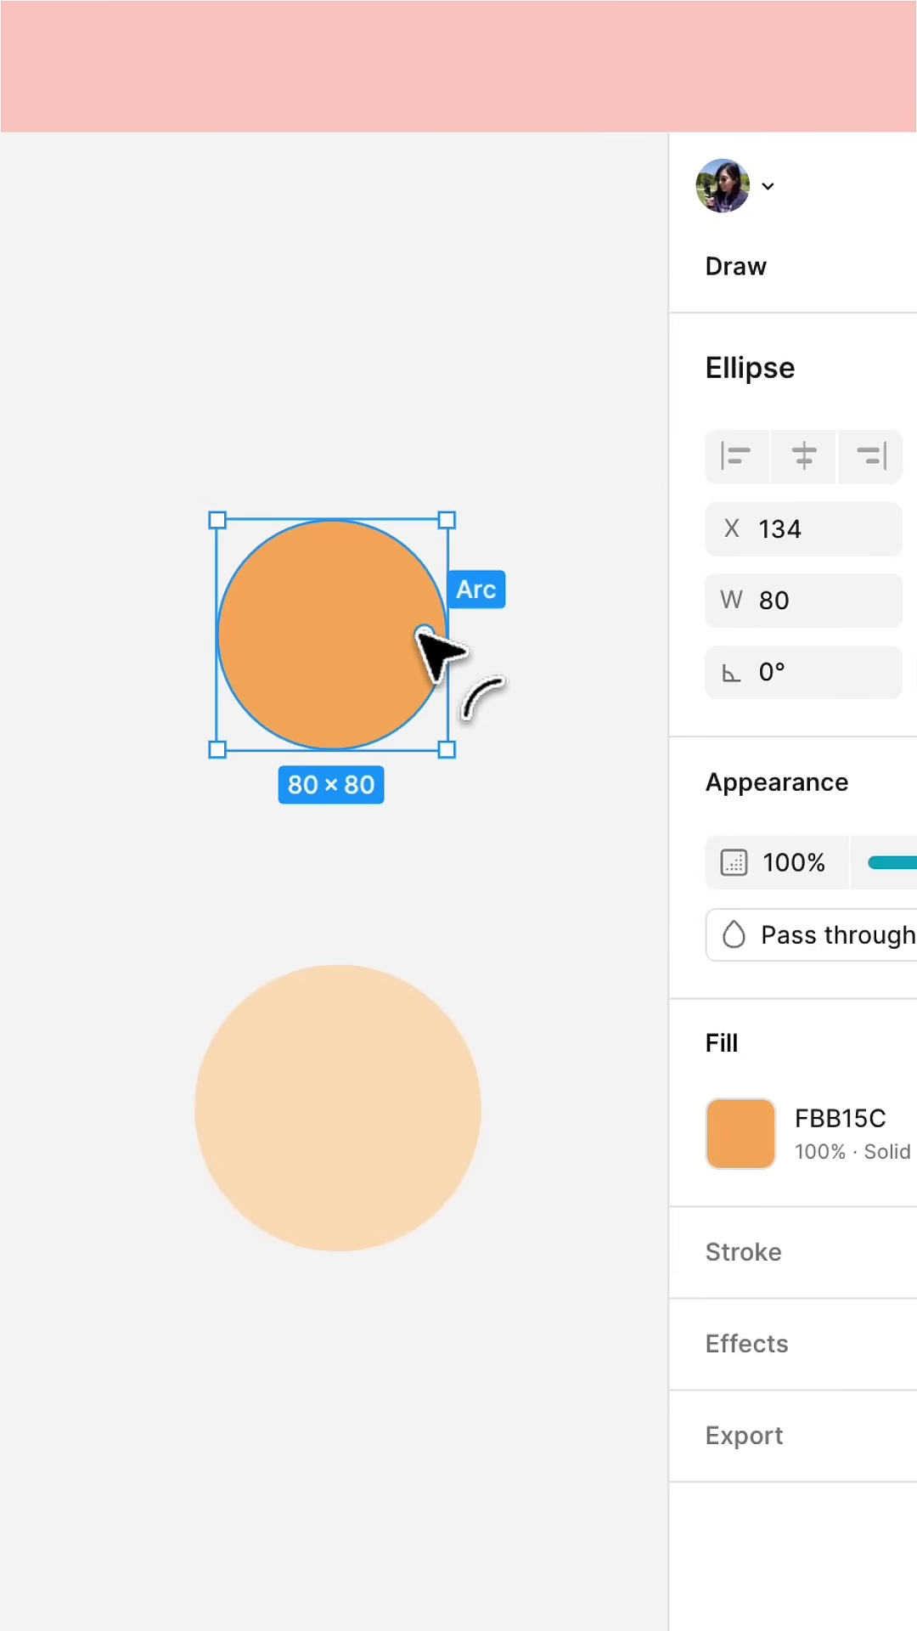
drag(418, 631, 405, 741)
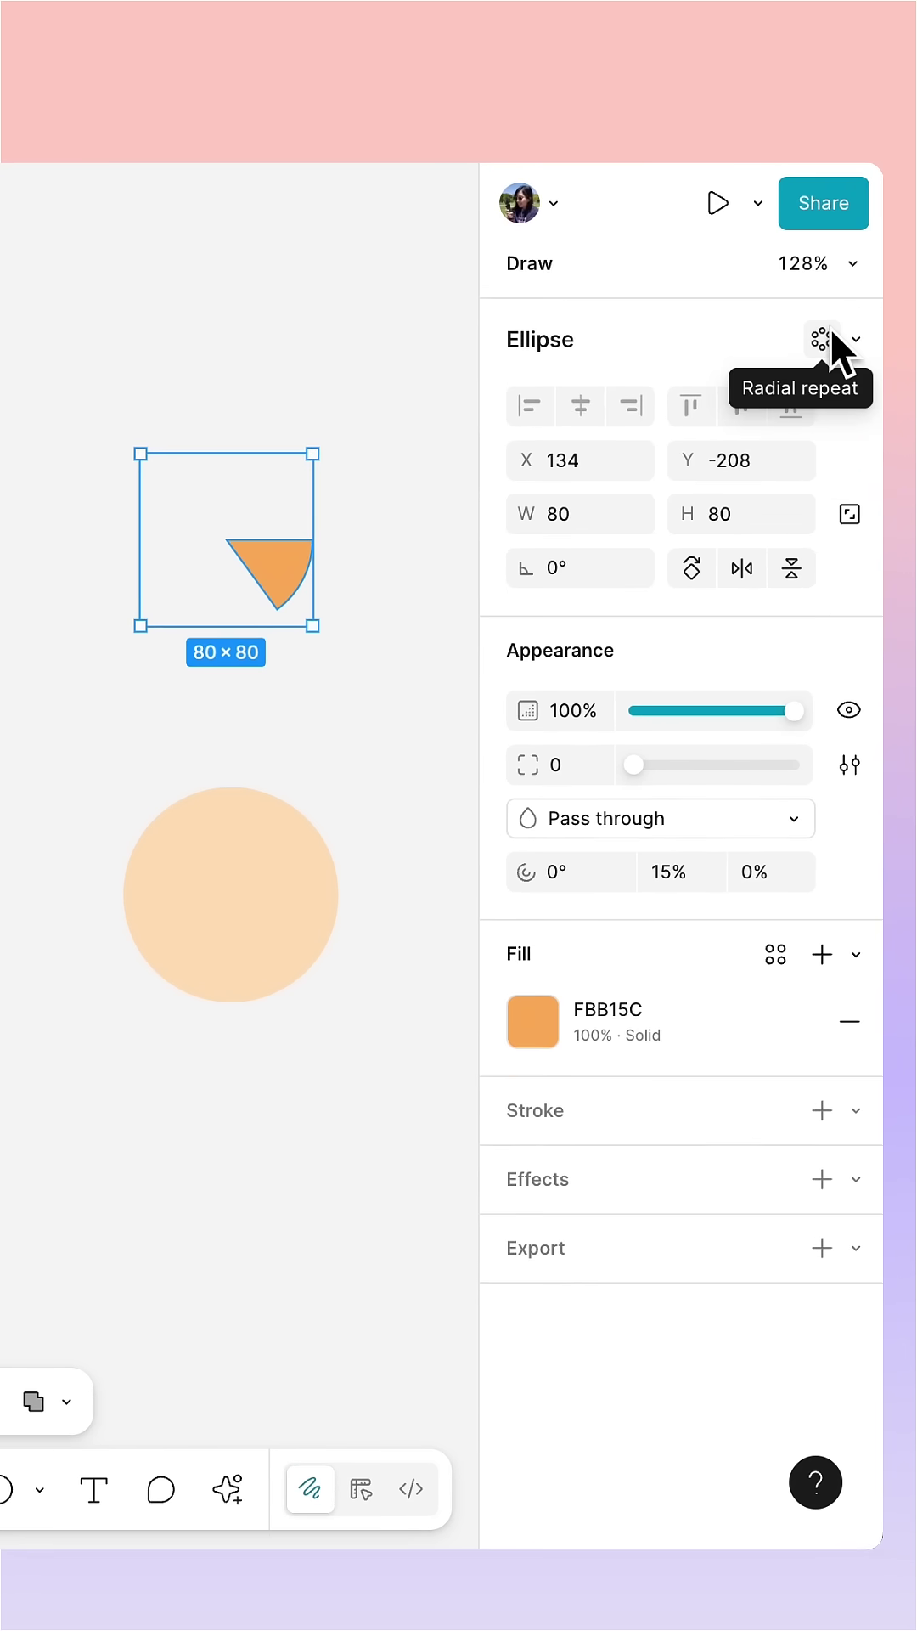
Step: Apply a radial repeat to the wedge with count 7 and gap 0.1
click(822, 339)
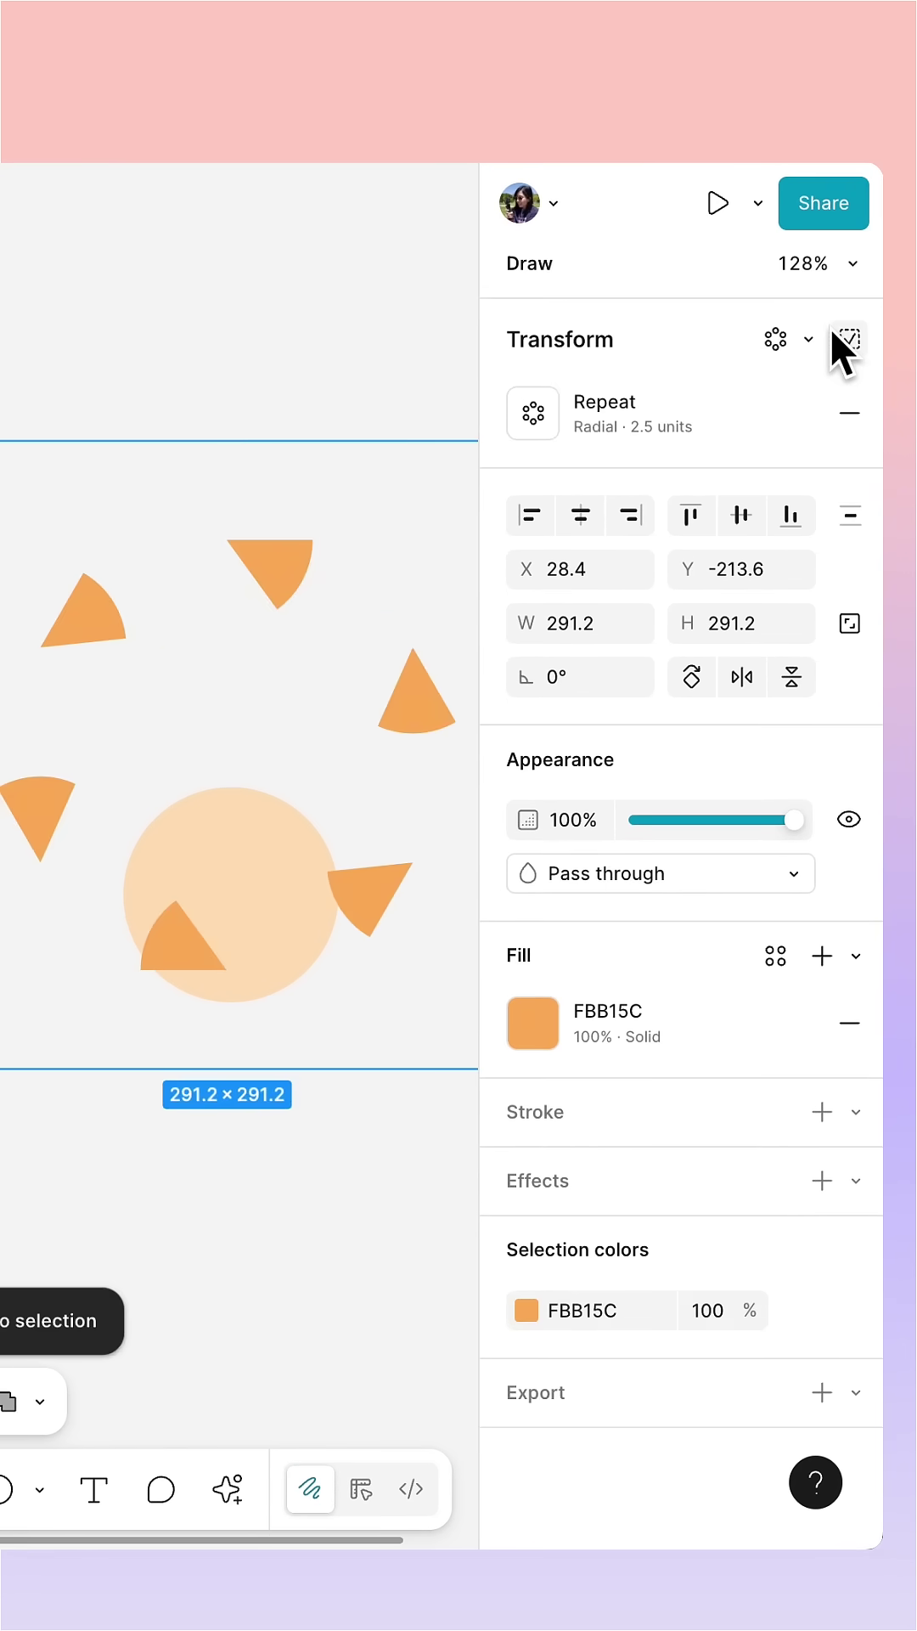
click(663, 421)
text(7)
key(Return)
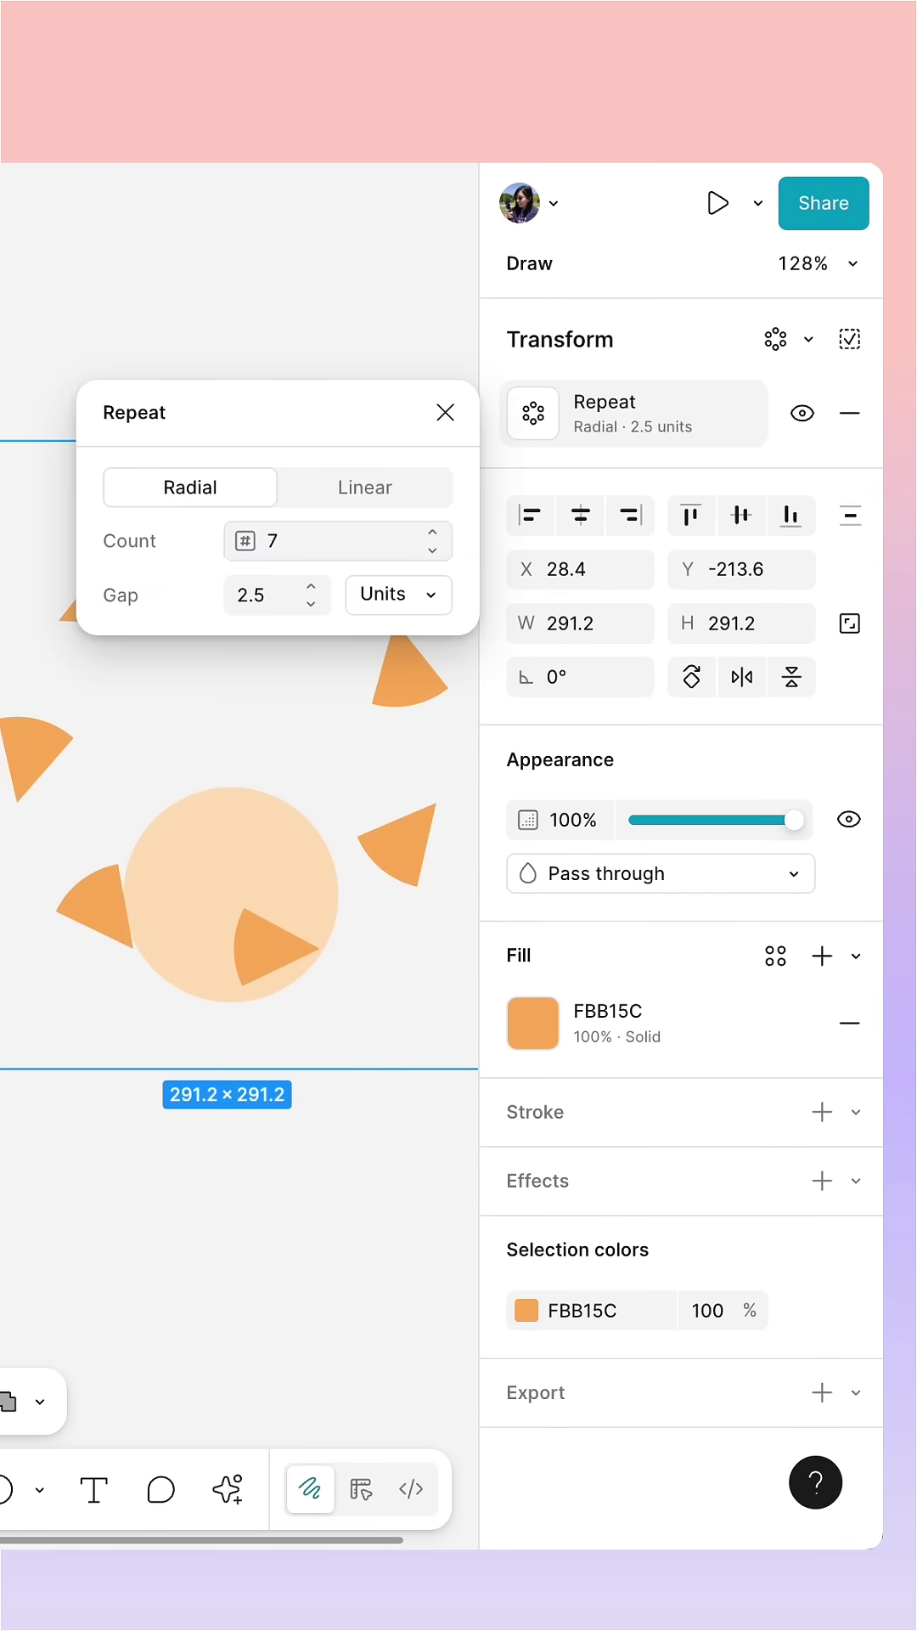
click(293, 595)
text(0.1)
key(Return)
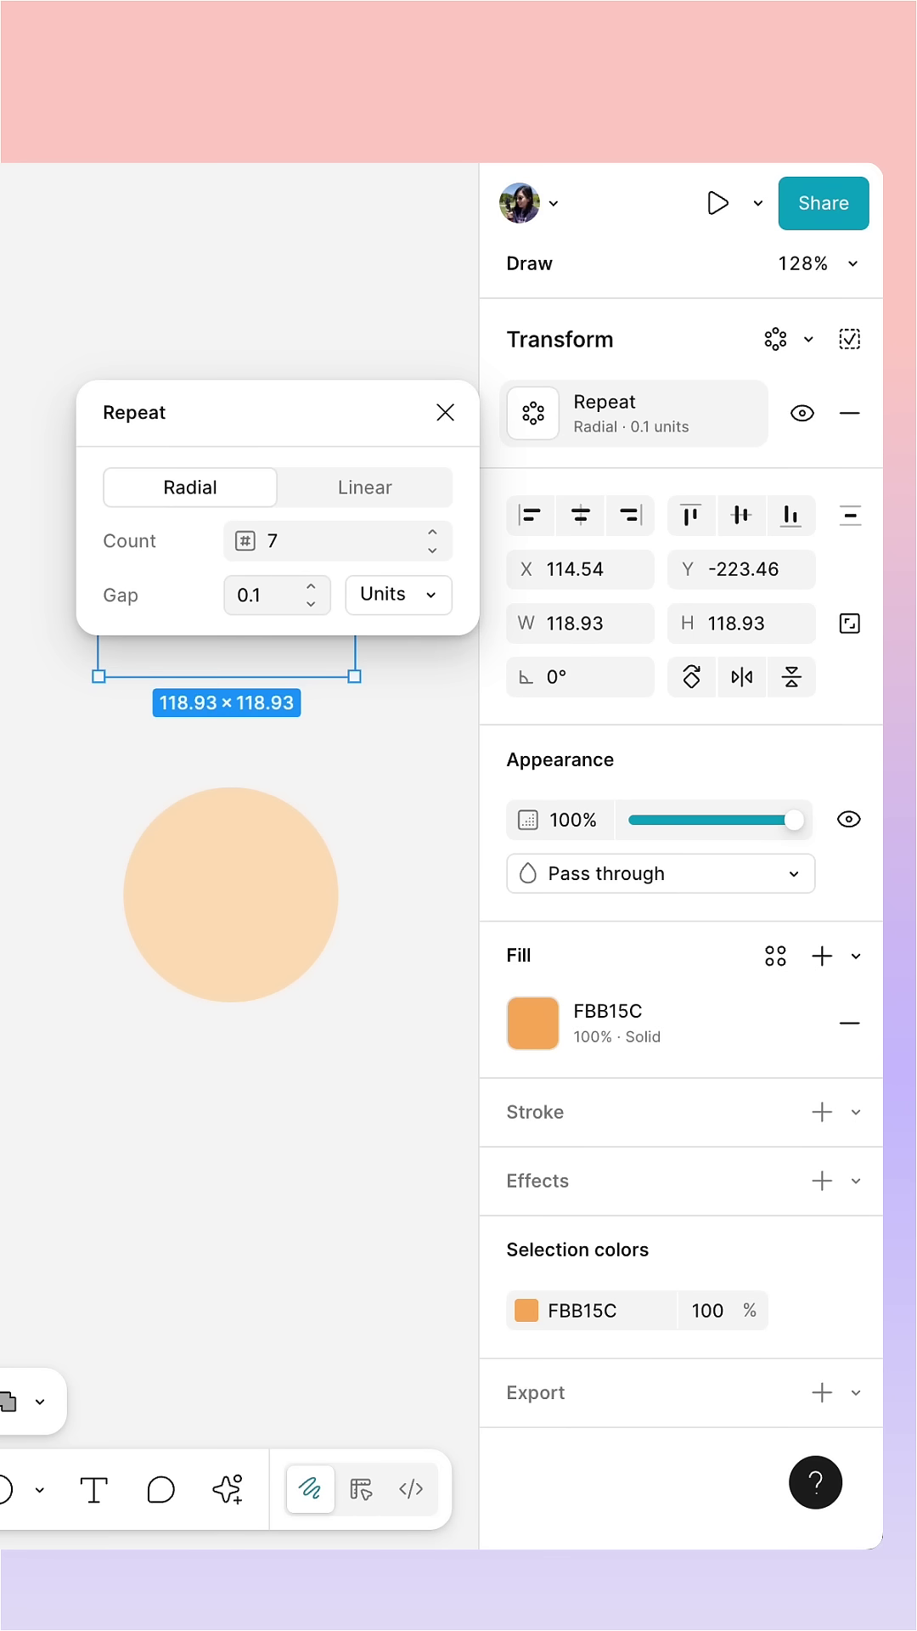
click(445, 412)
Step: Rotate the original wedge 120° and give it corner radius 2, then deselect
double_click(290, 610)
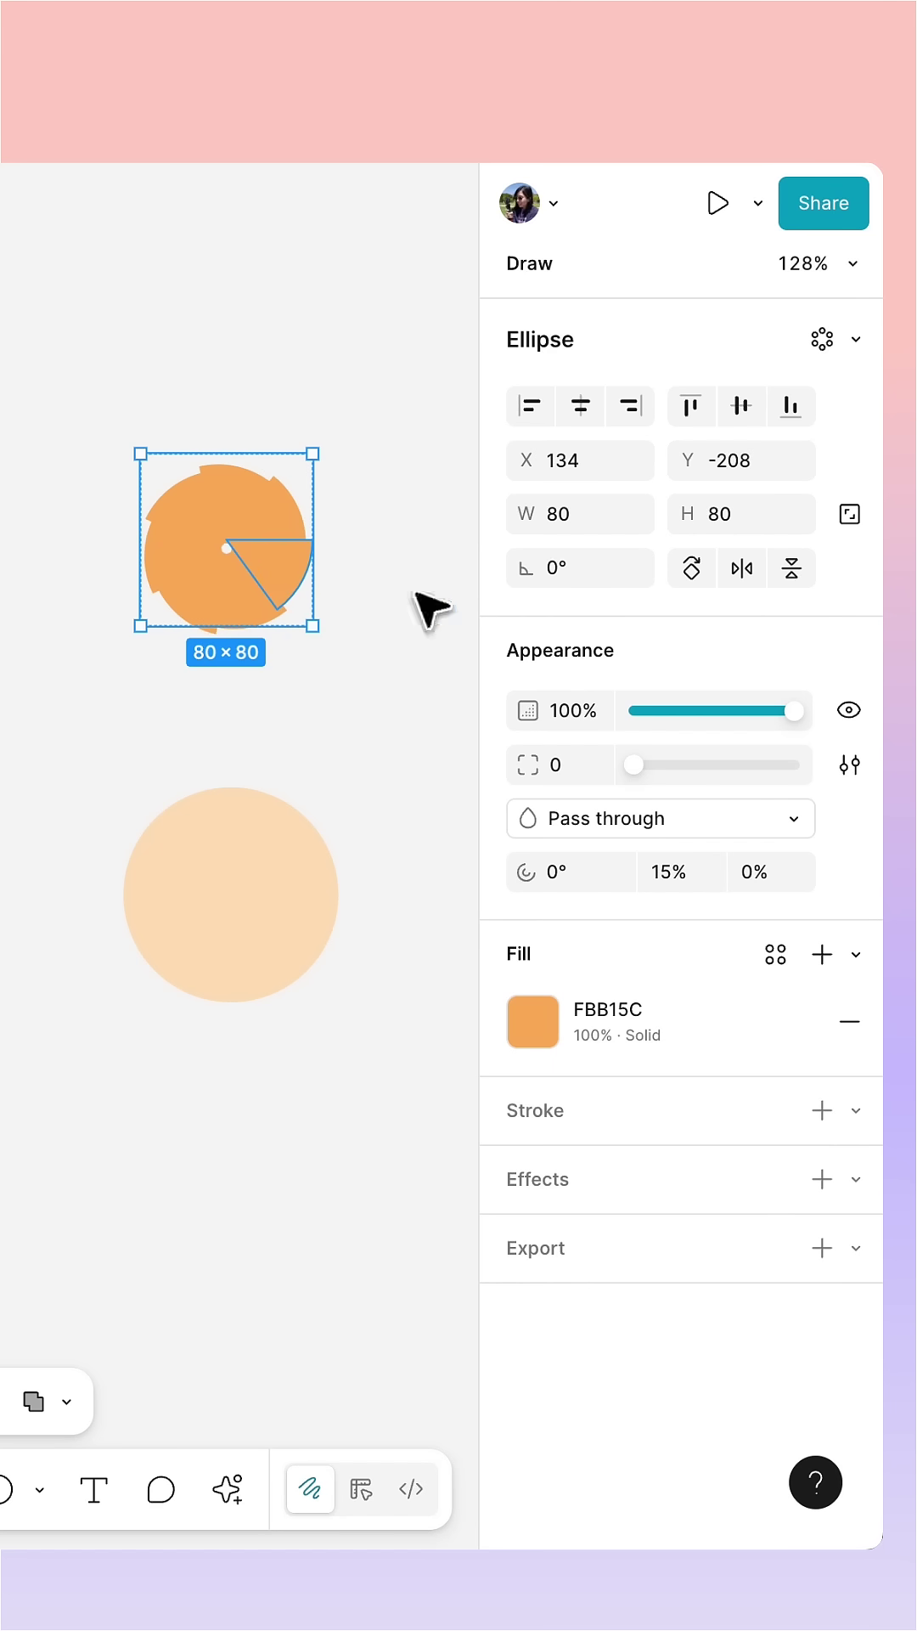
click(578, 563)
text(120)
key(Return)
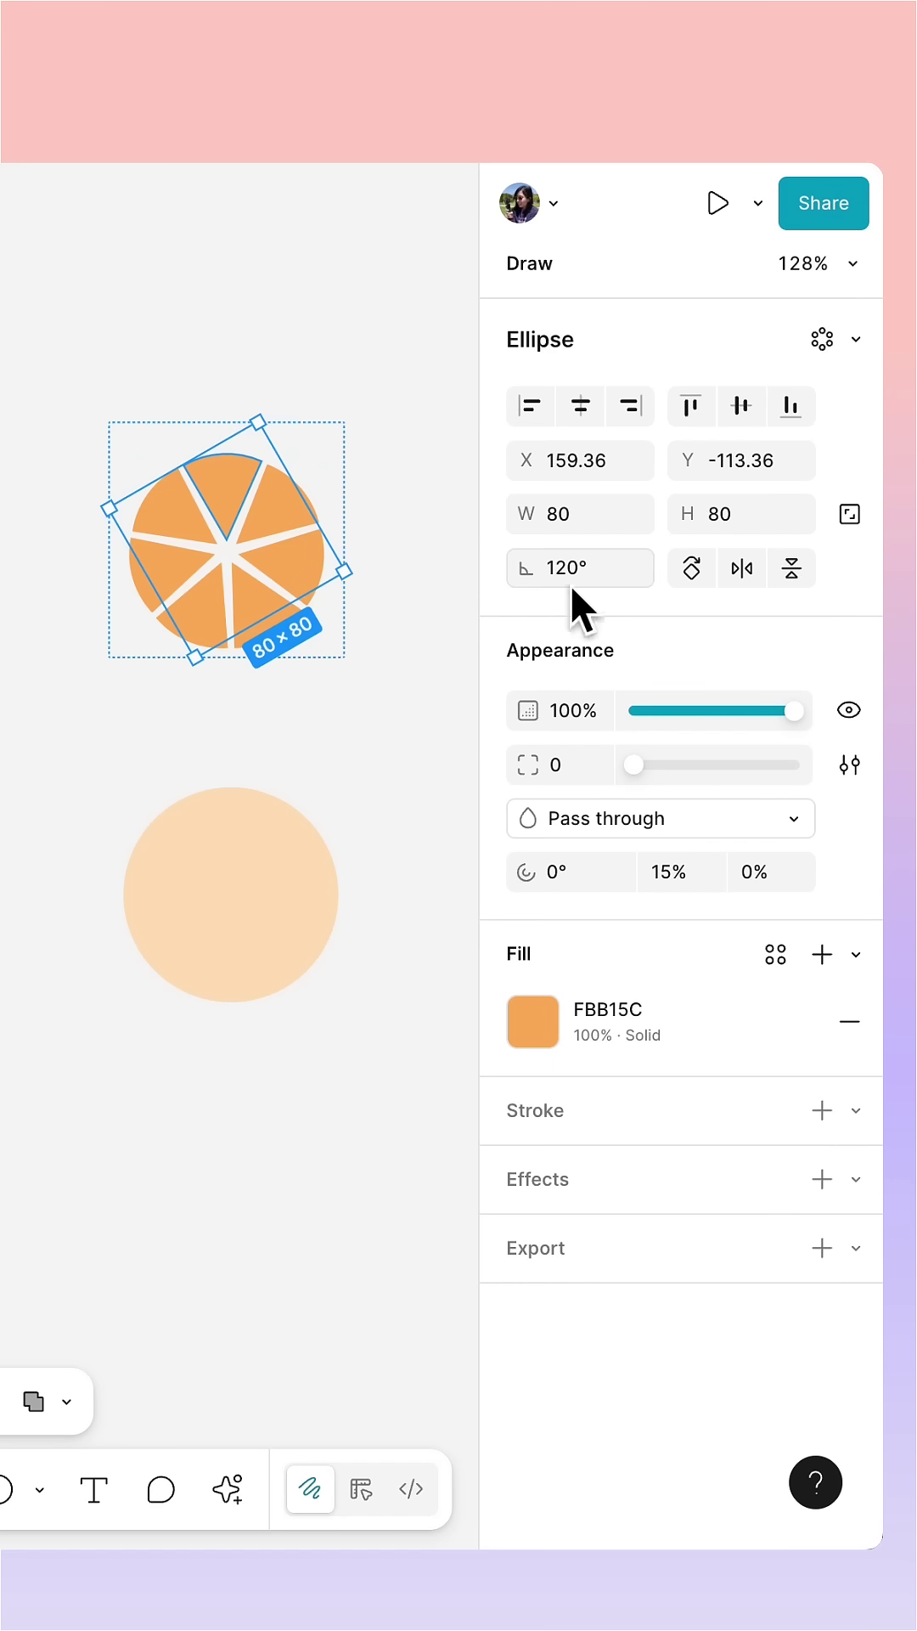
click(573, 769)
text(2)
key(Return)
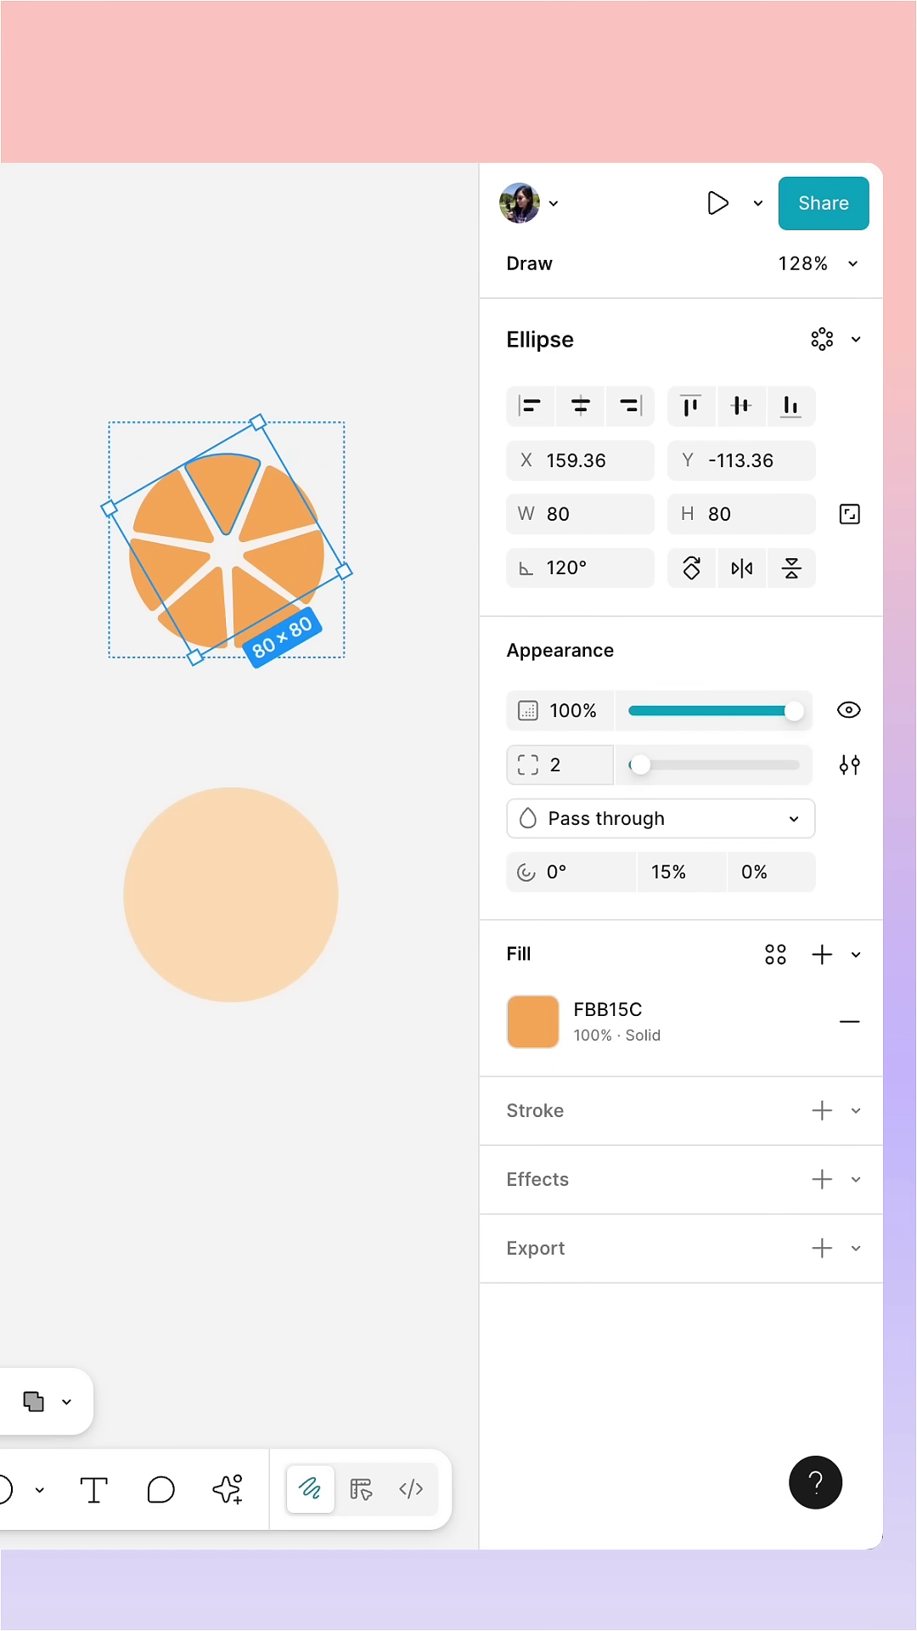
click(434, 780)
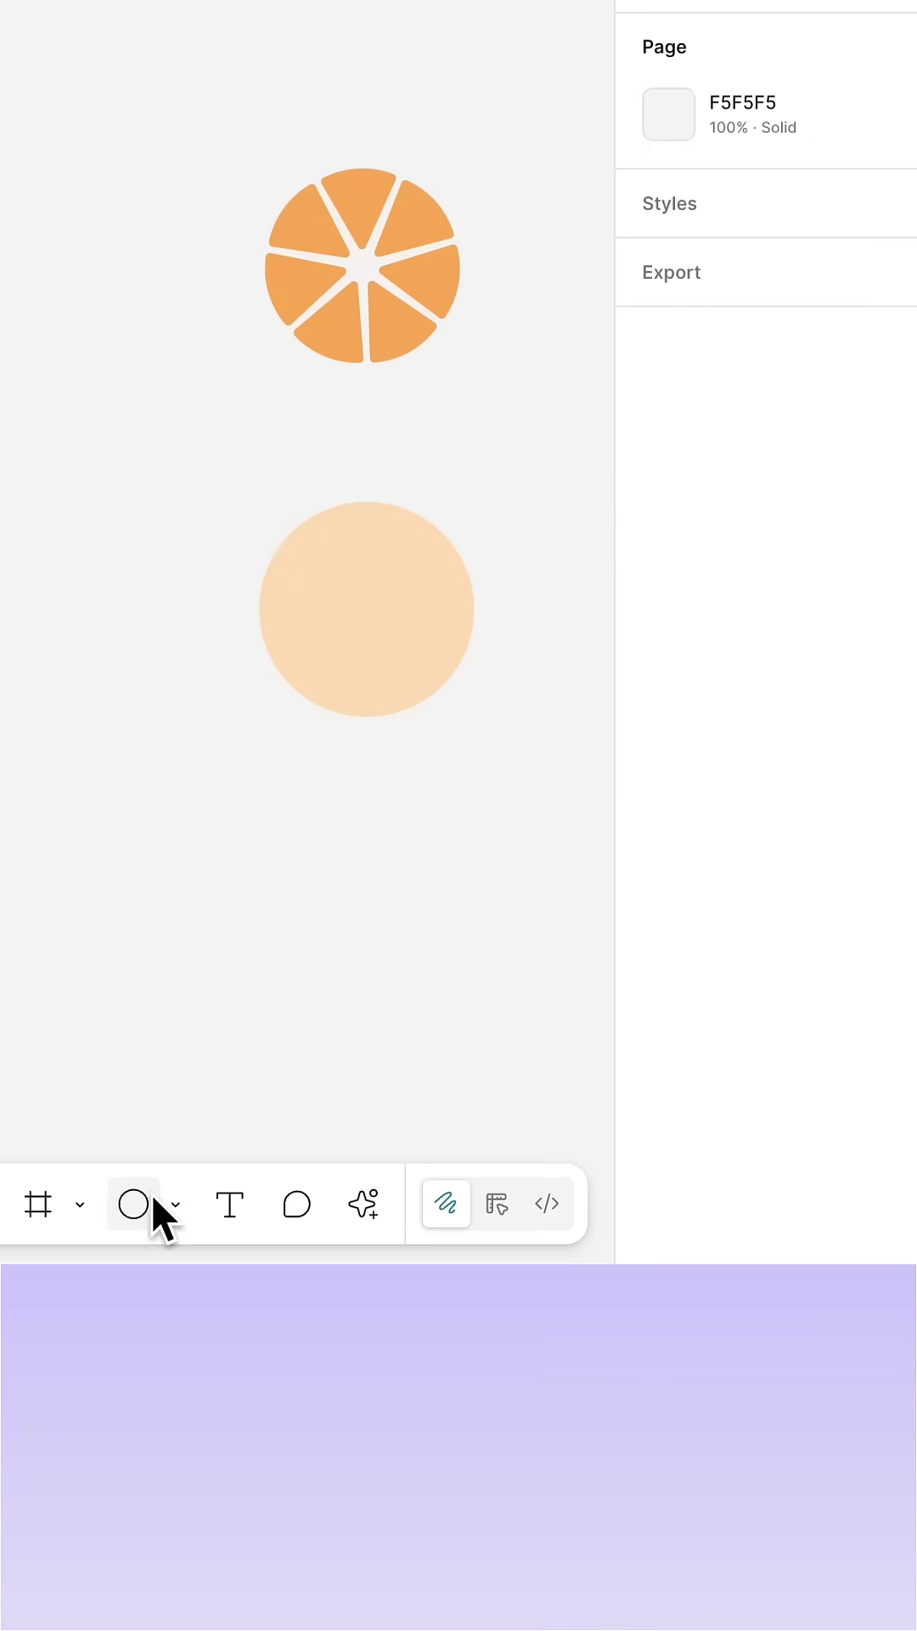
Step: Draw a small 10×10 circle filled white (FFFFFF)
click(134, 1204)
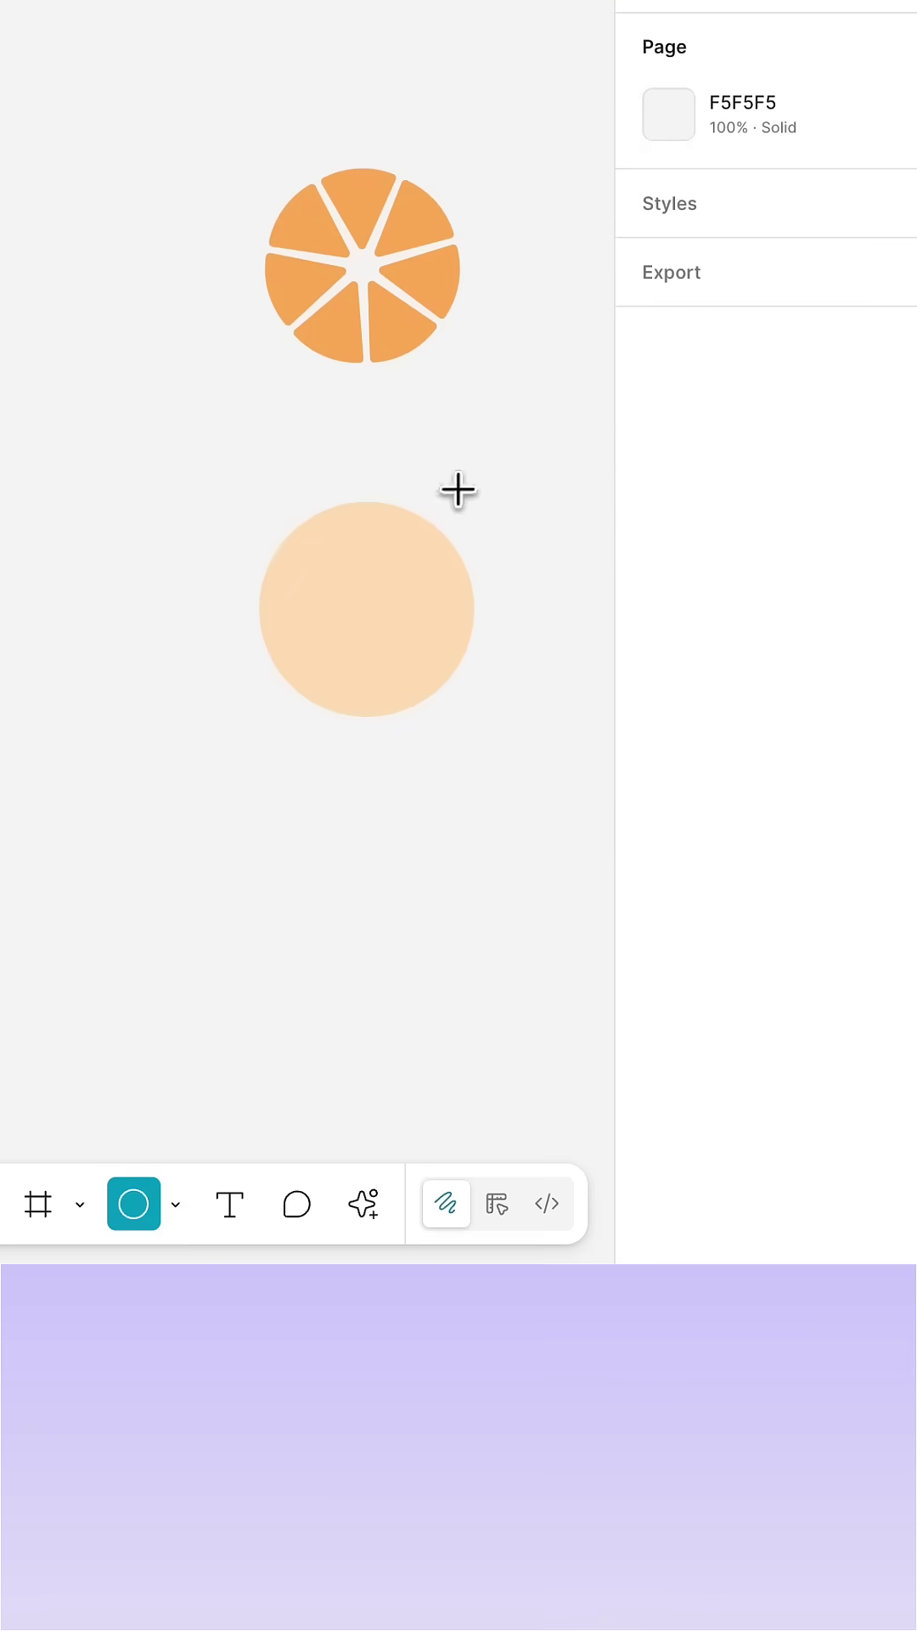
drag(442, 409, 469, 437)
click(669, 628)
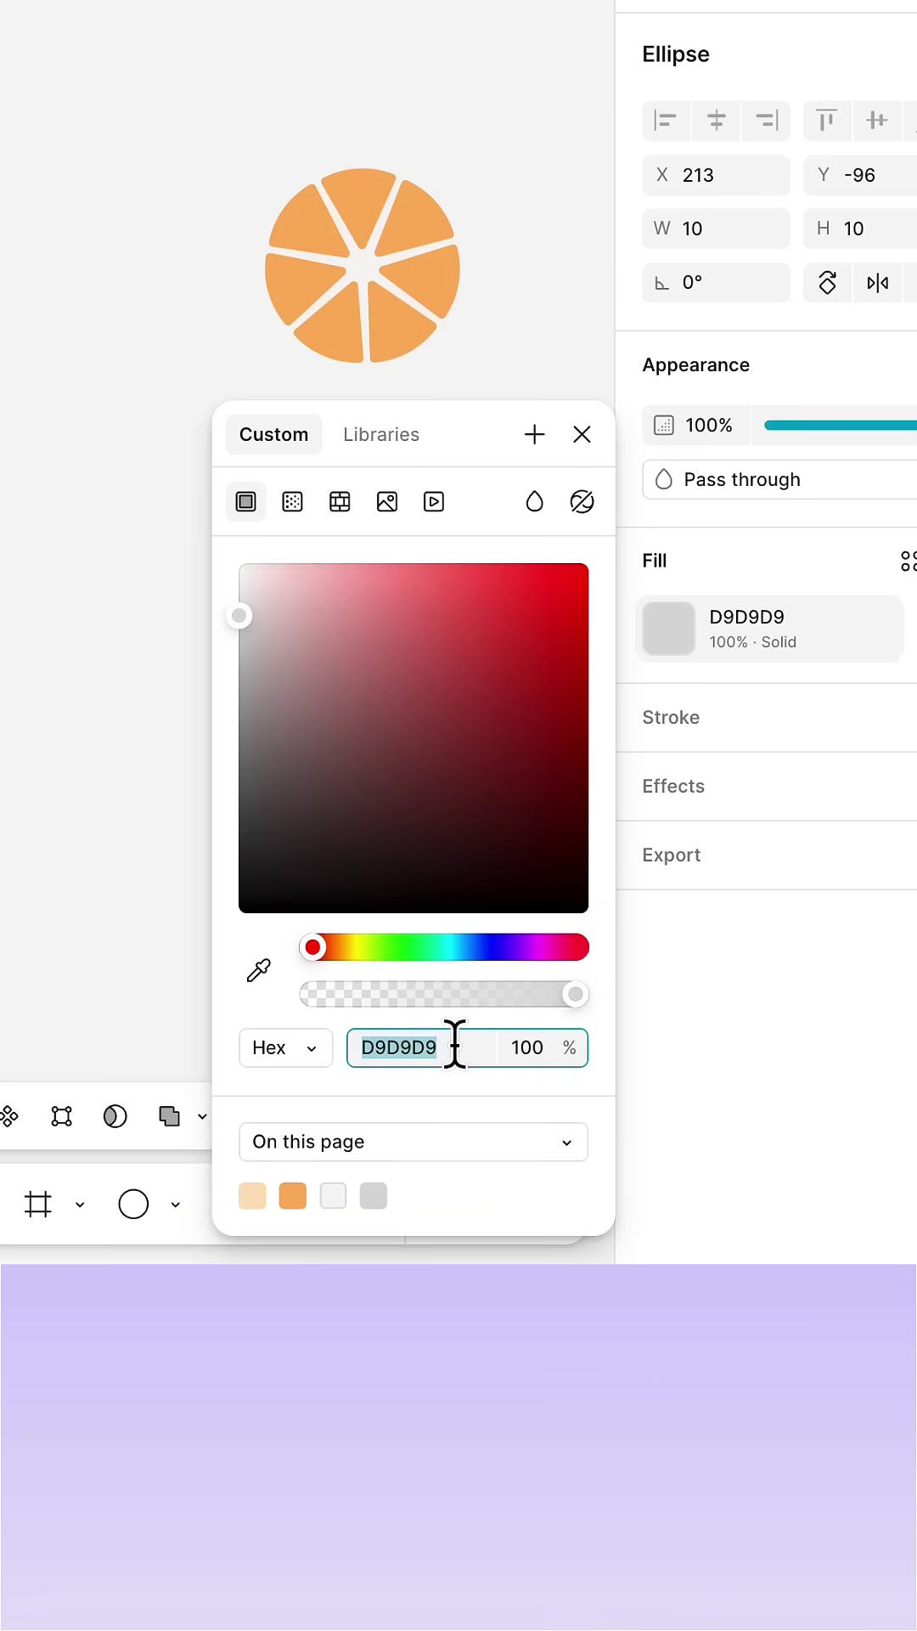
text(FFFFFF)
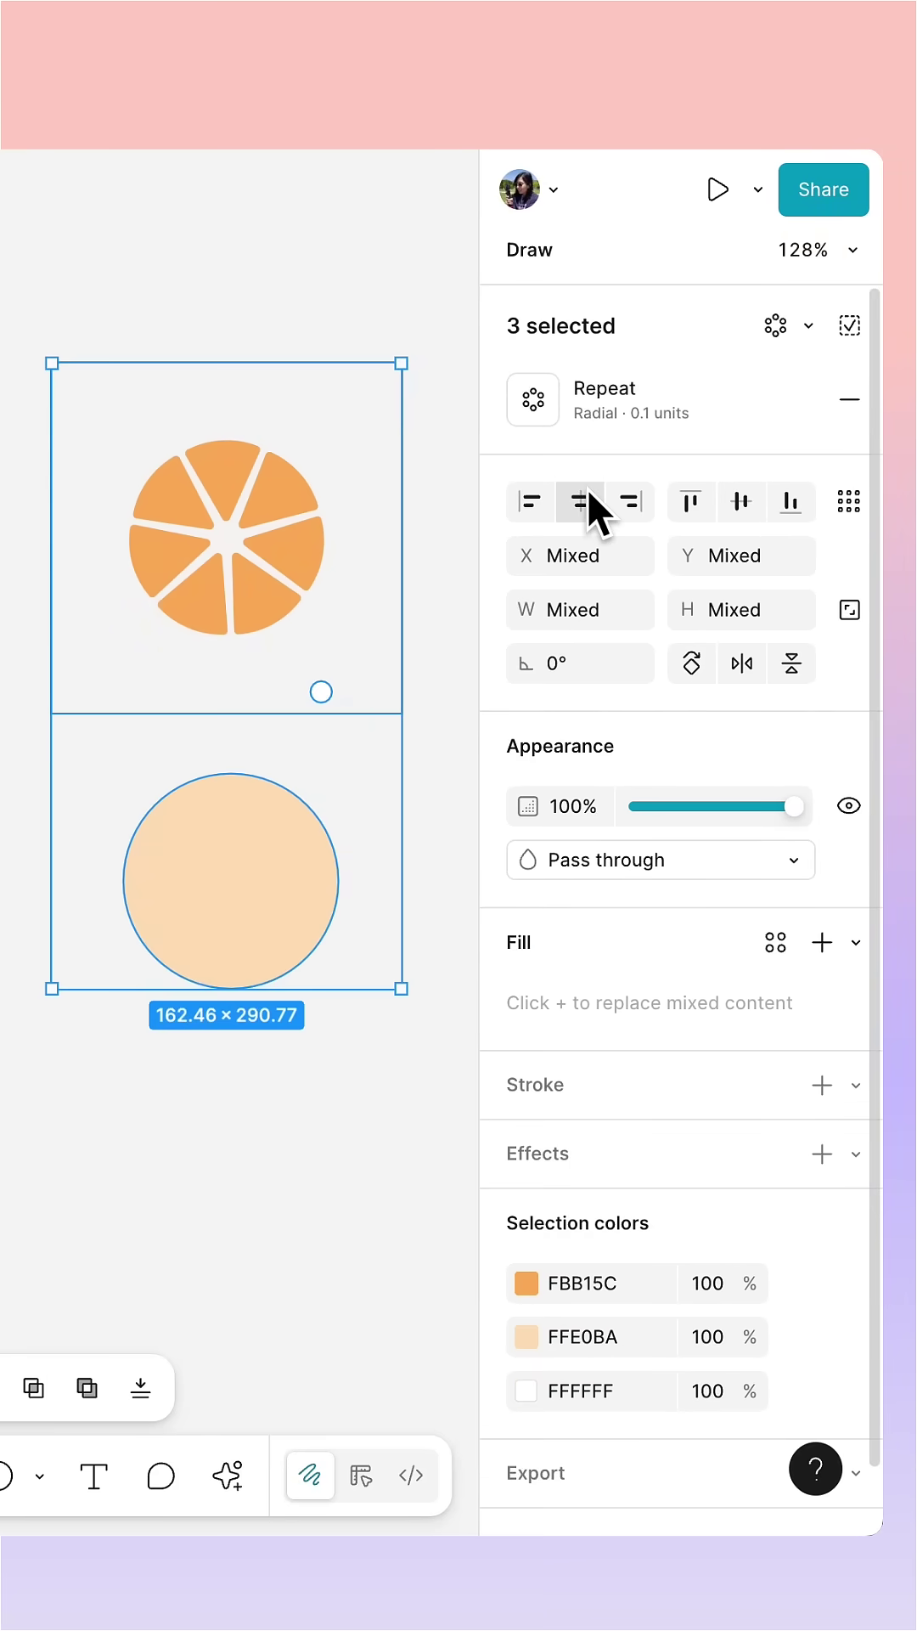
Step: Centre the three shapes, flatten them into one vector, and set its height to 55
click(584, 500)
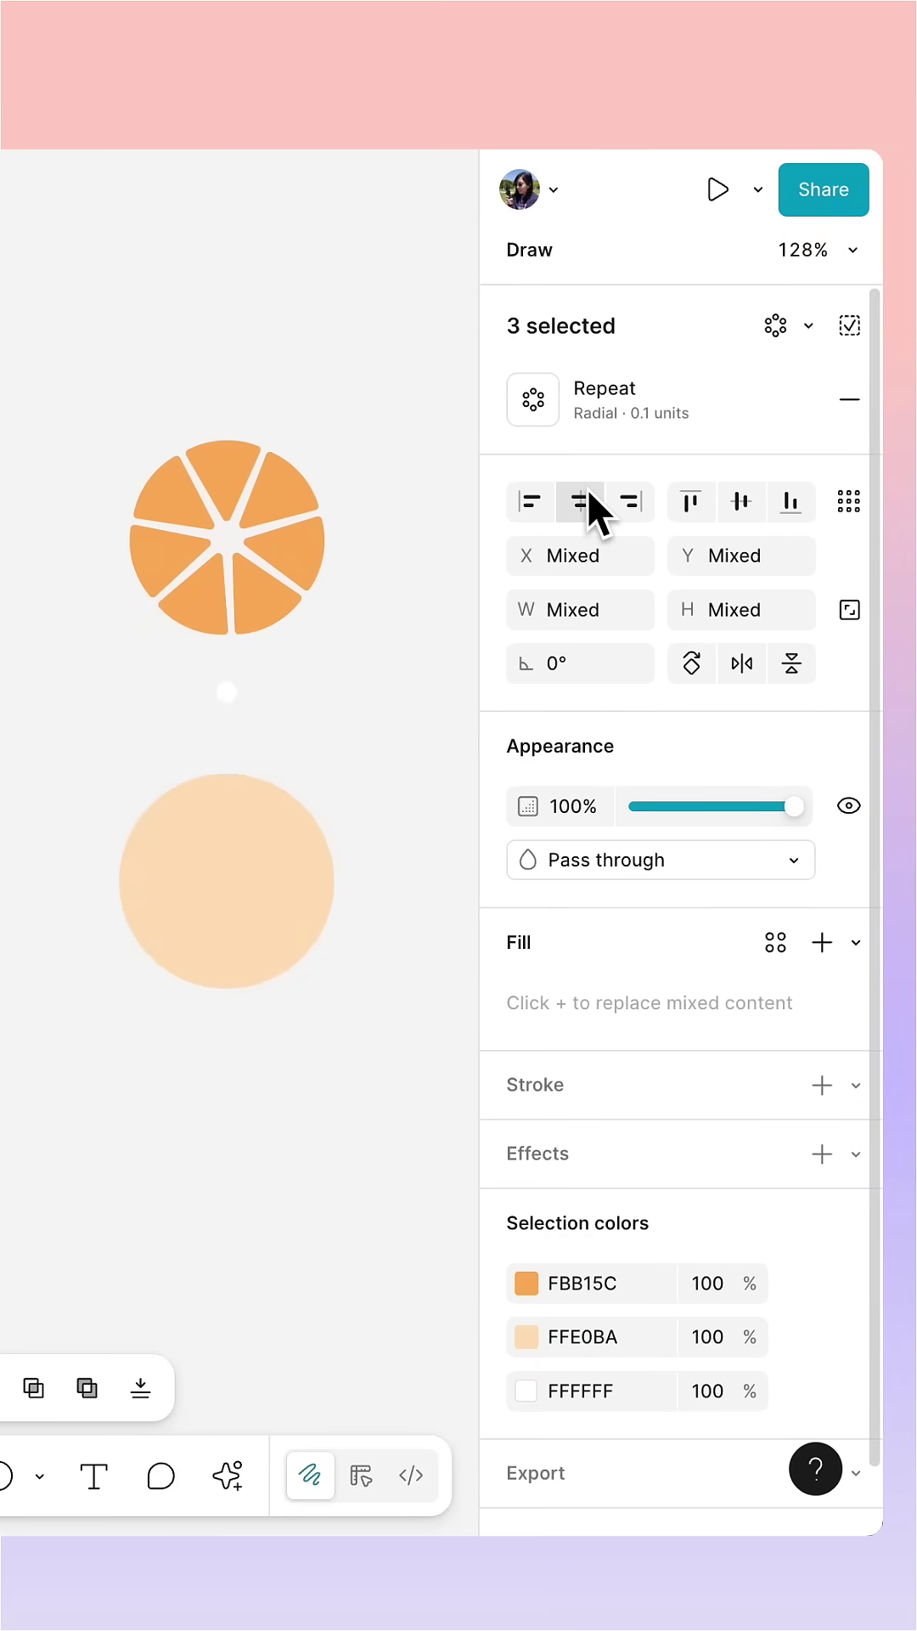
click(737, 505)
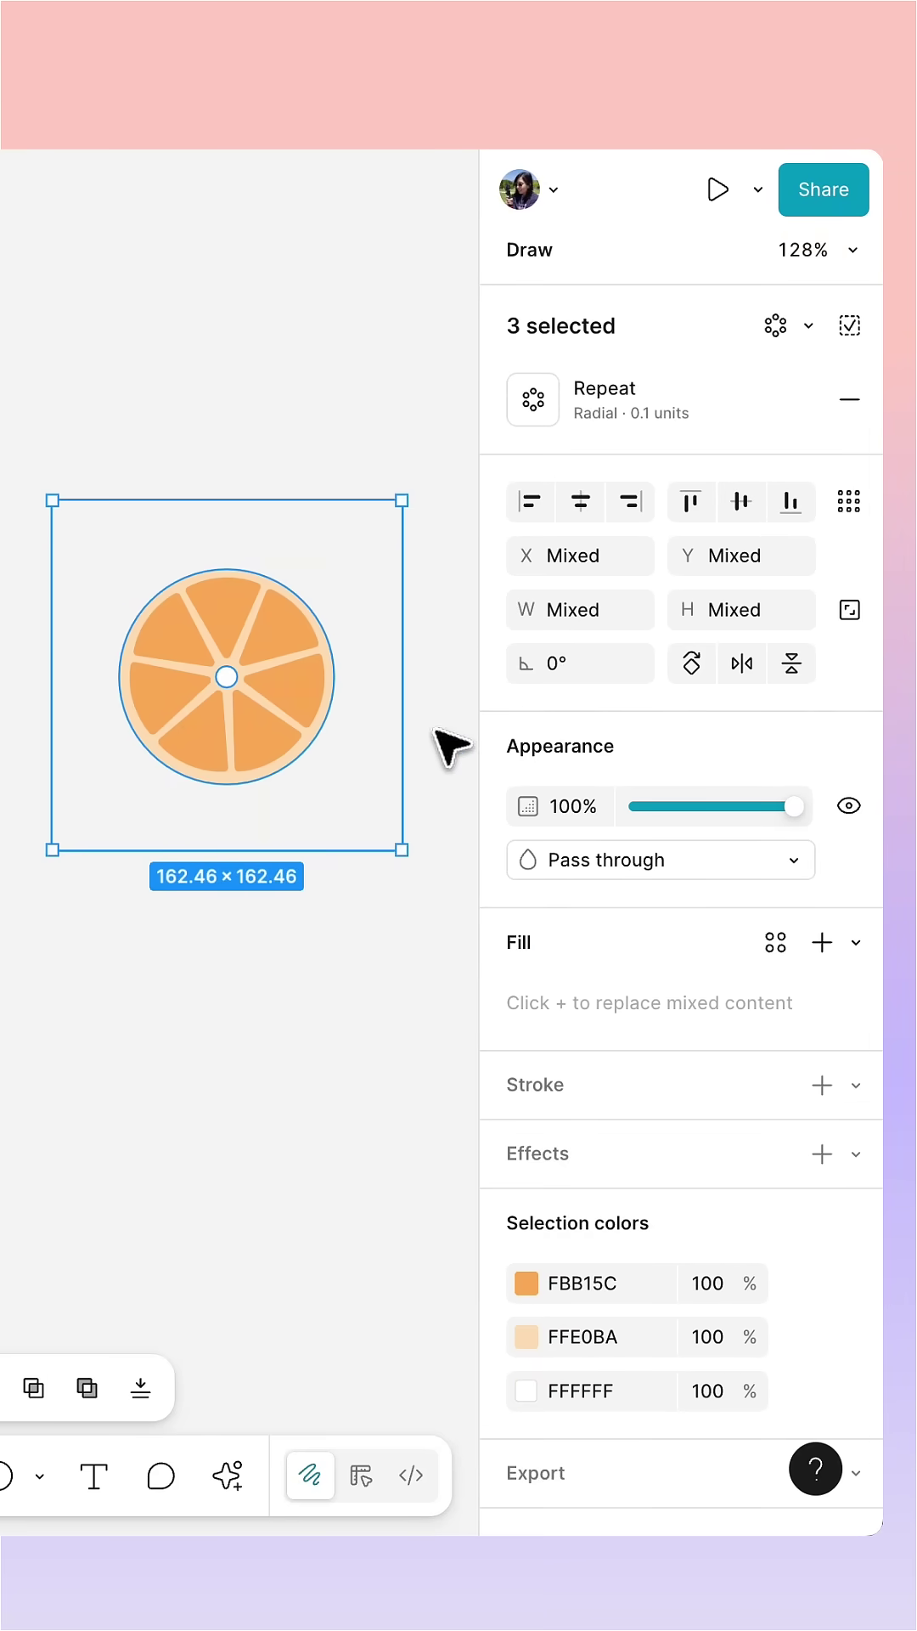
right_click(380, 679)
click(496, 747)
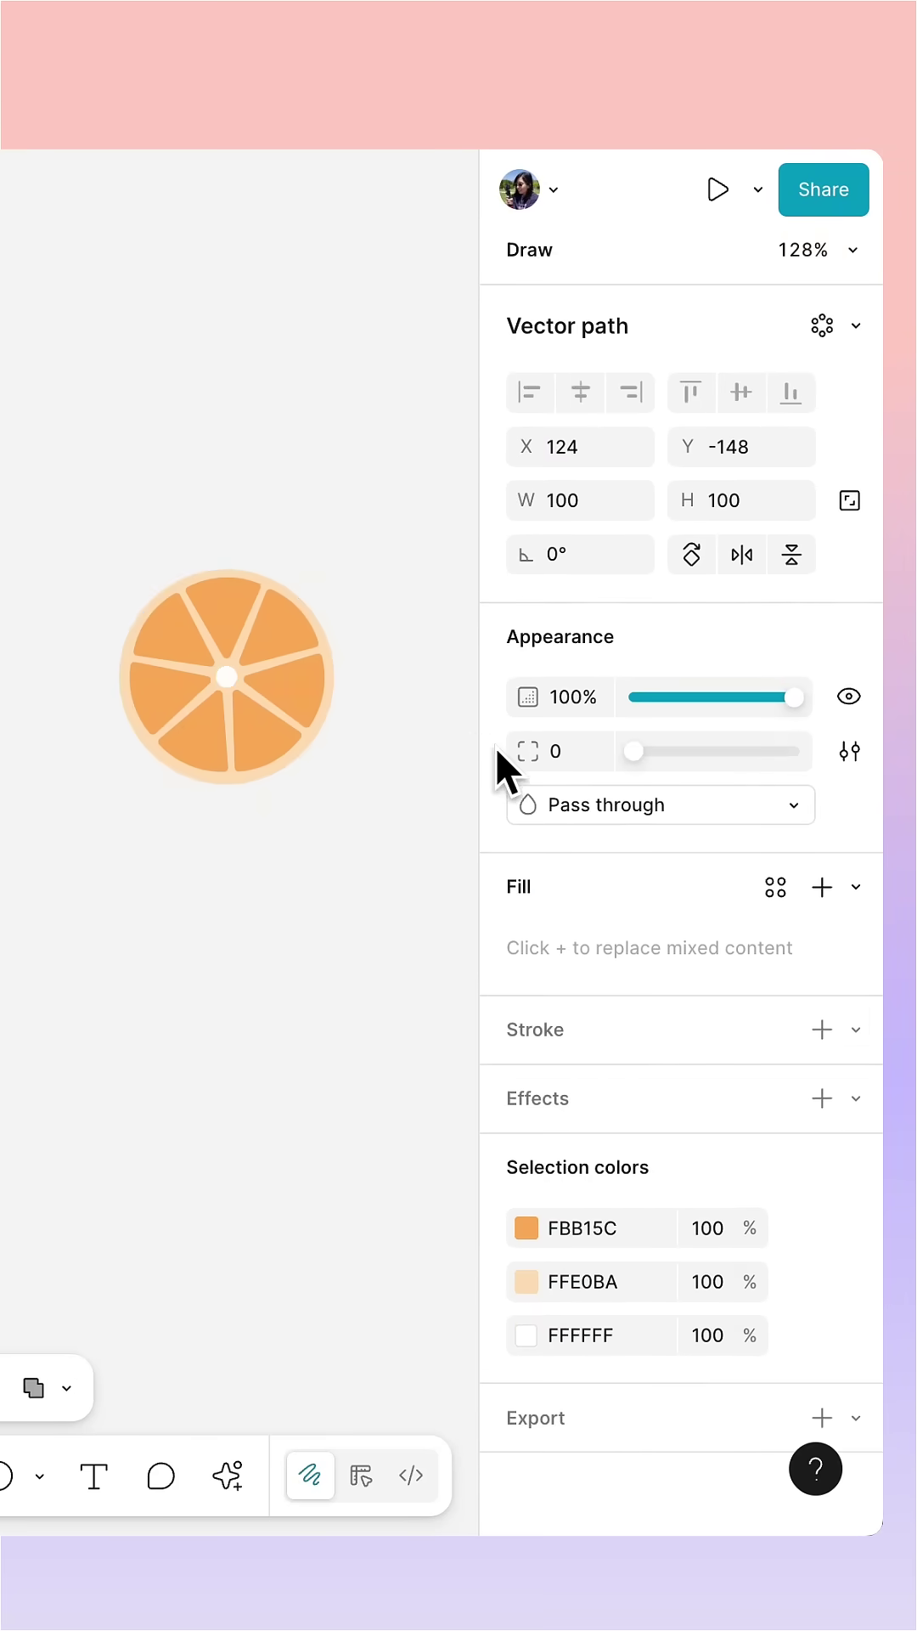
click(764, 501)
text(55)
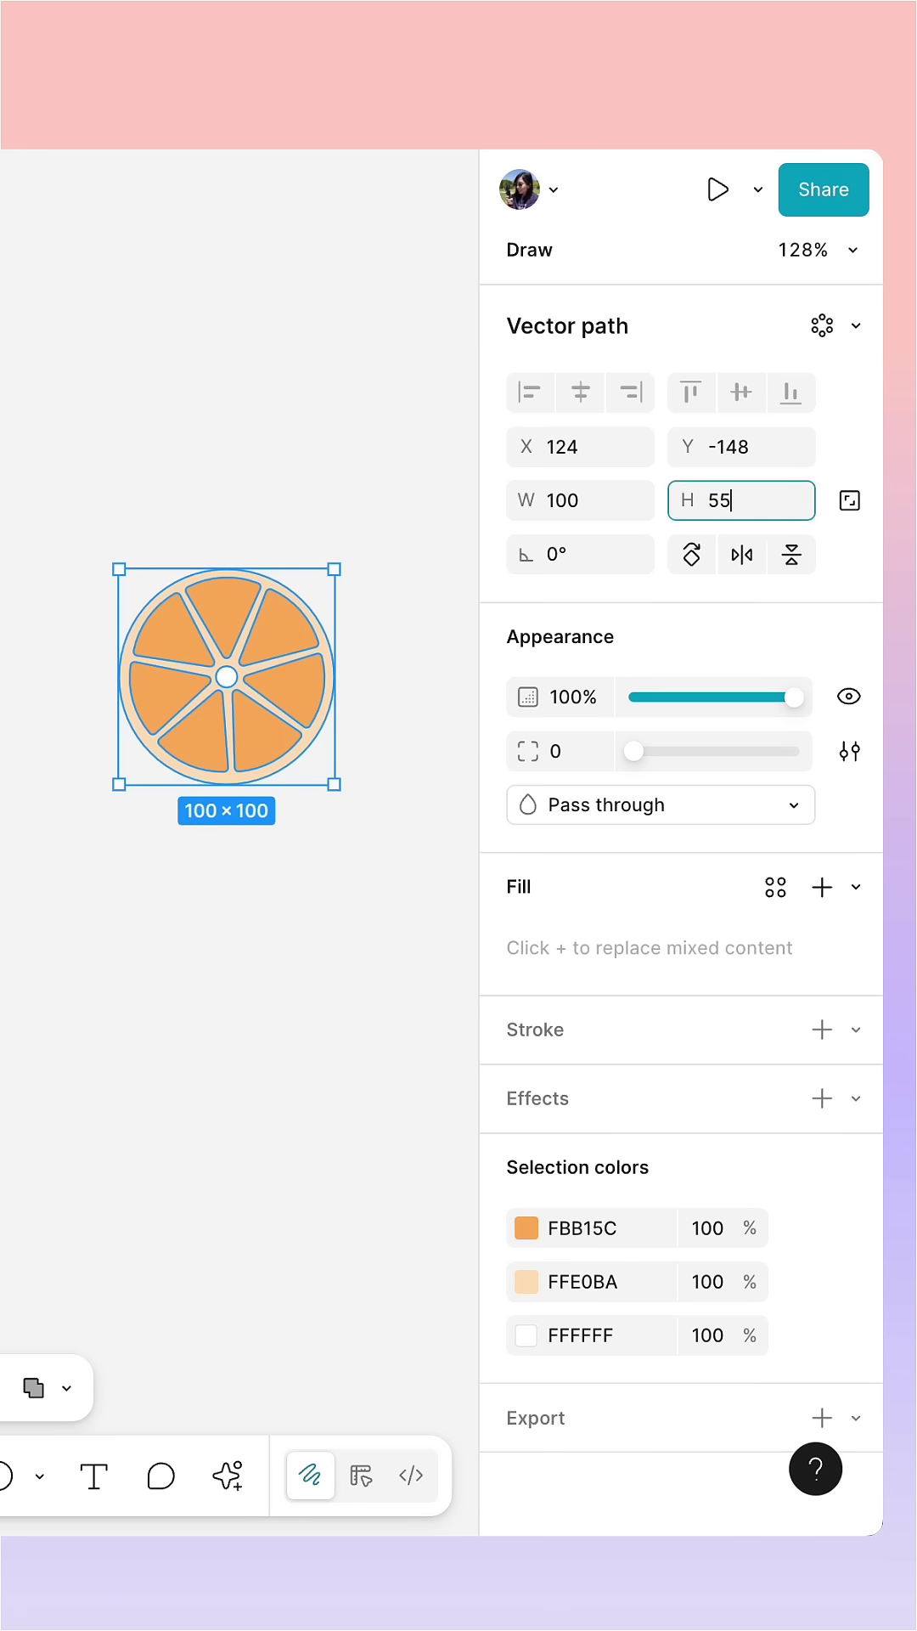
key(Return)
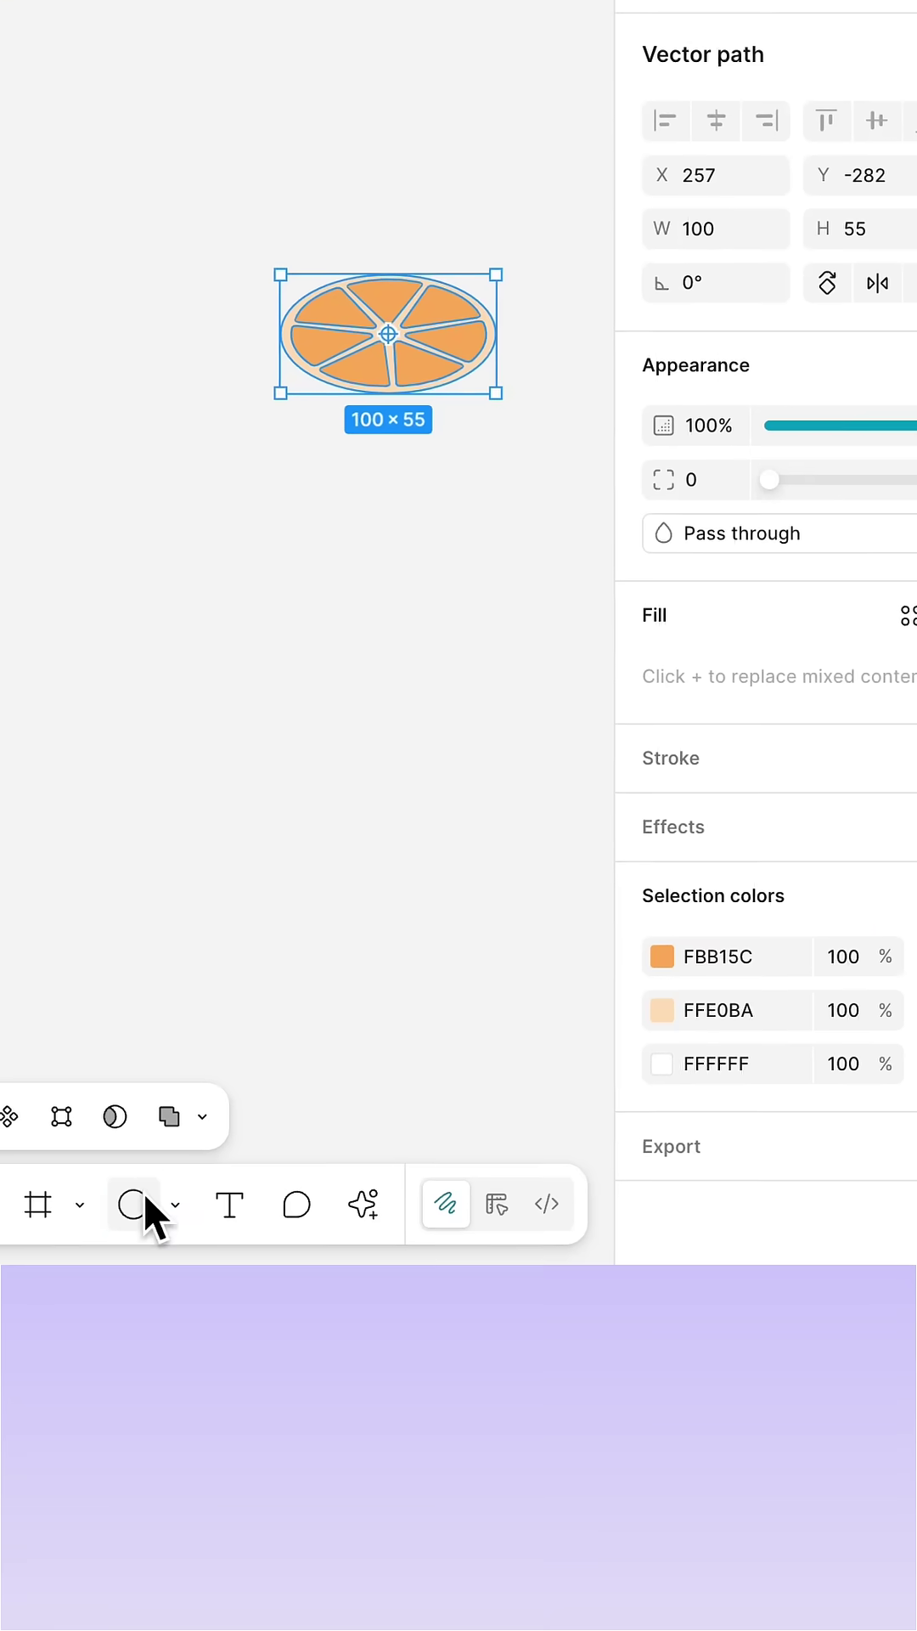
Step: Add a circle filled F89523 and send it behind the slice
click(134, 1204)
click(470, 398)
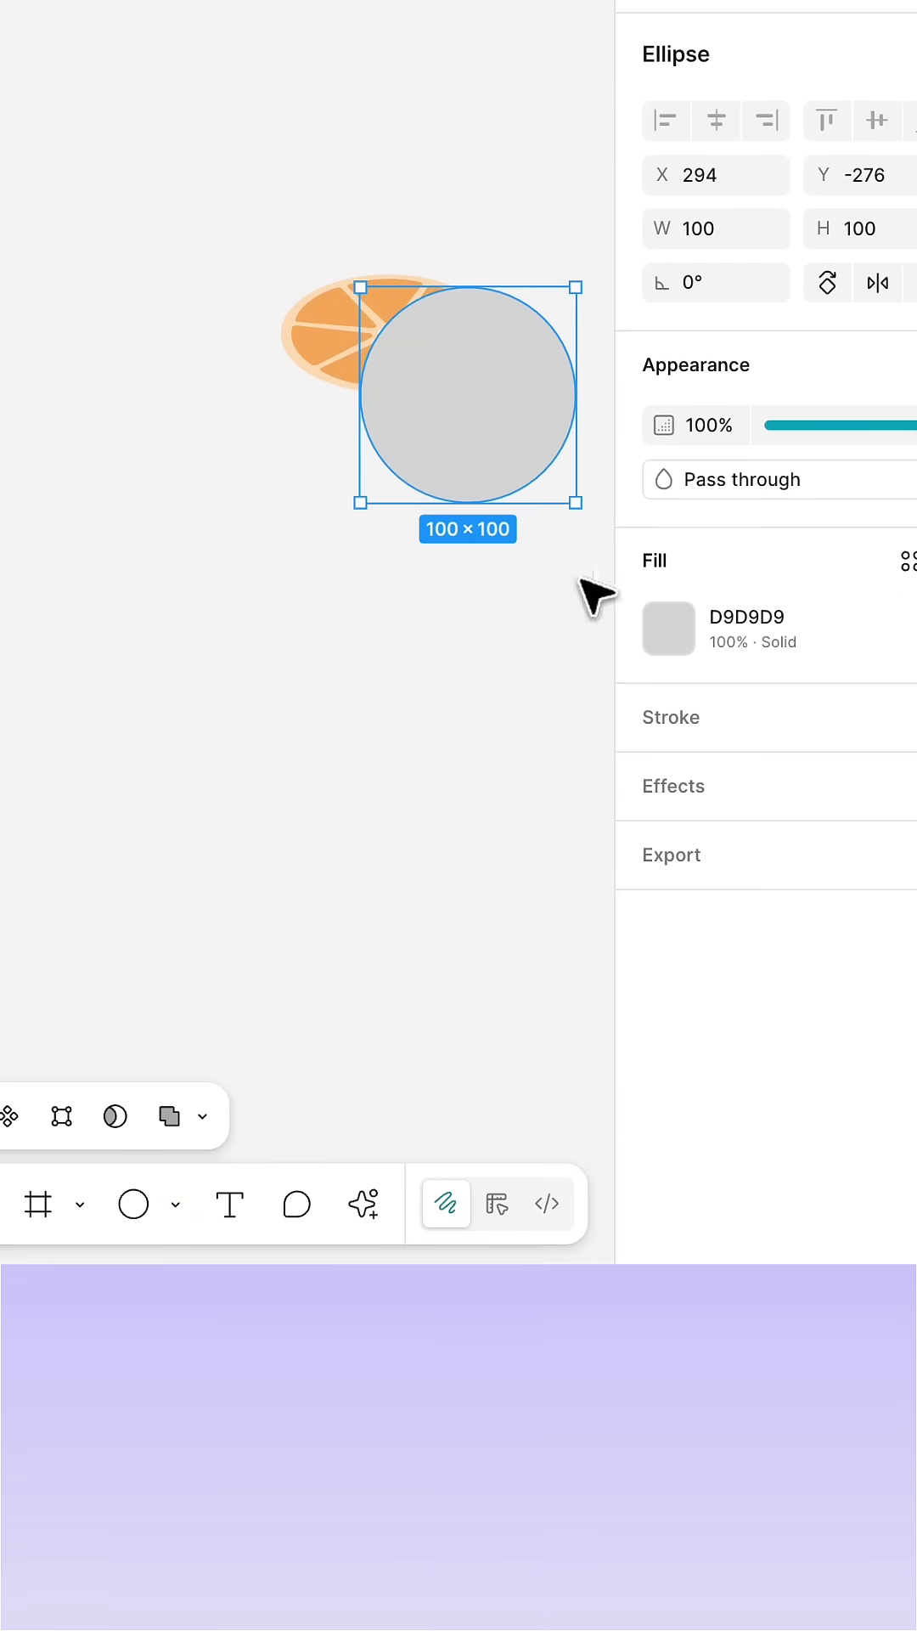
click(662, 629)
text(F89523)
key(Return)
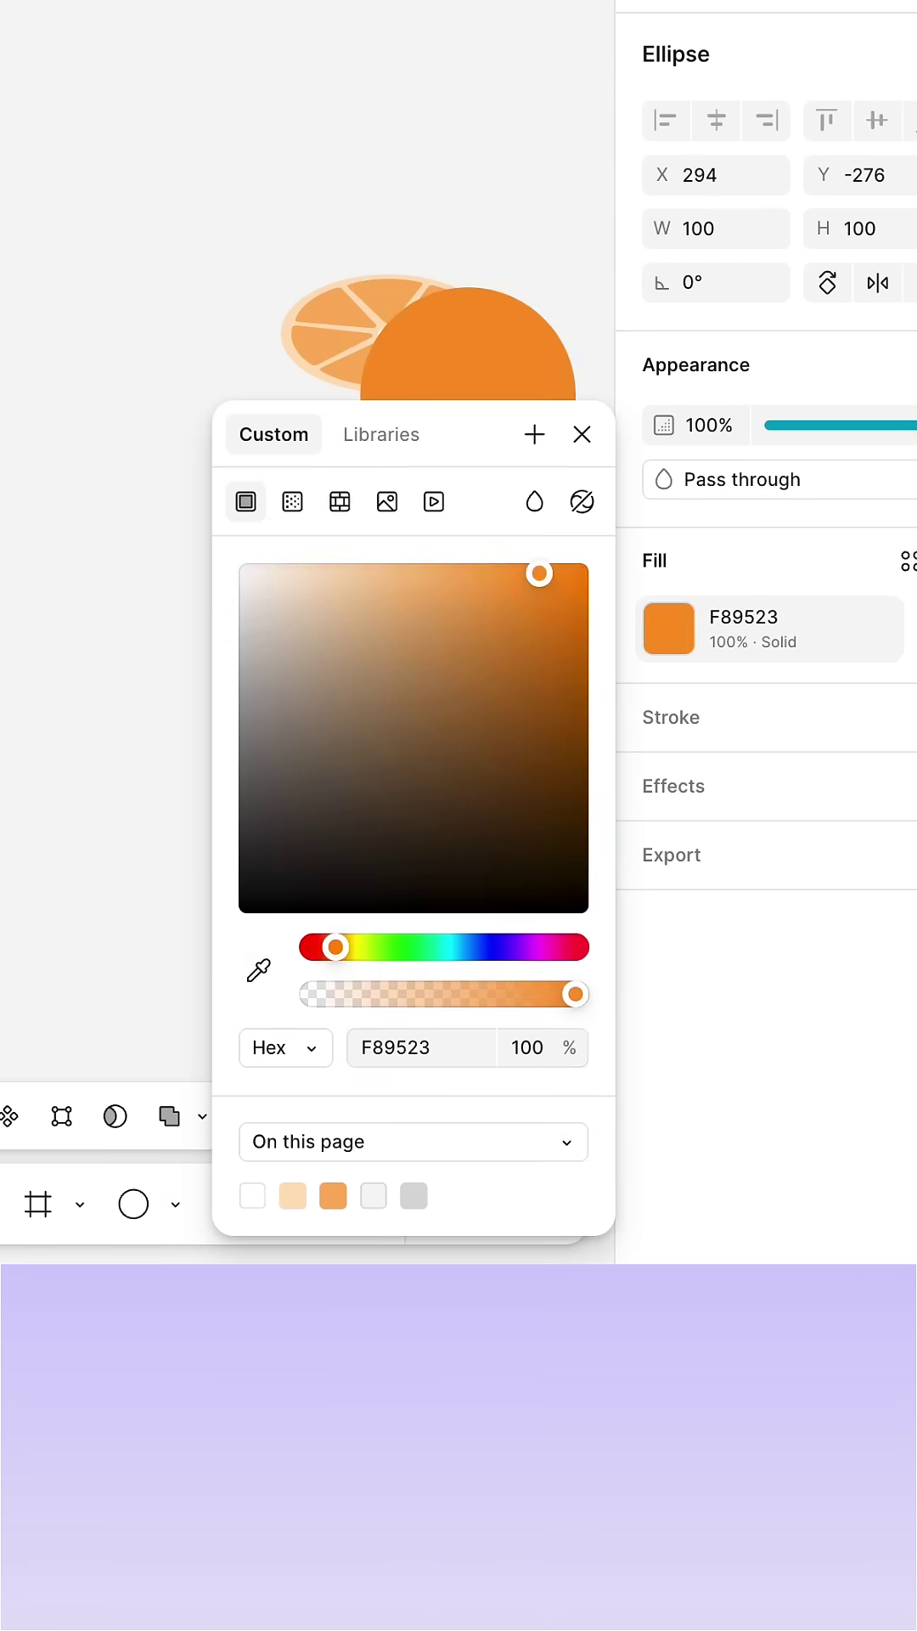
key(Escape)
right_click(329, 567)
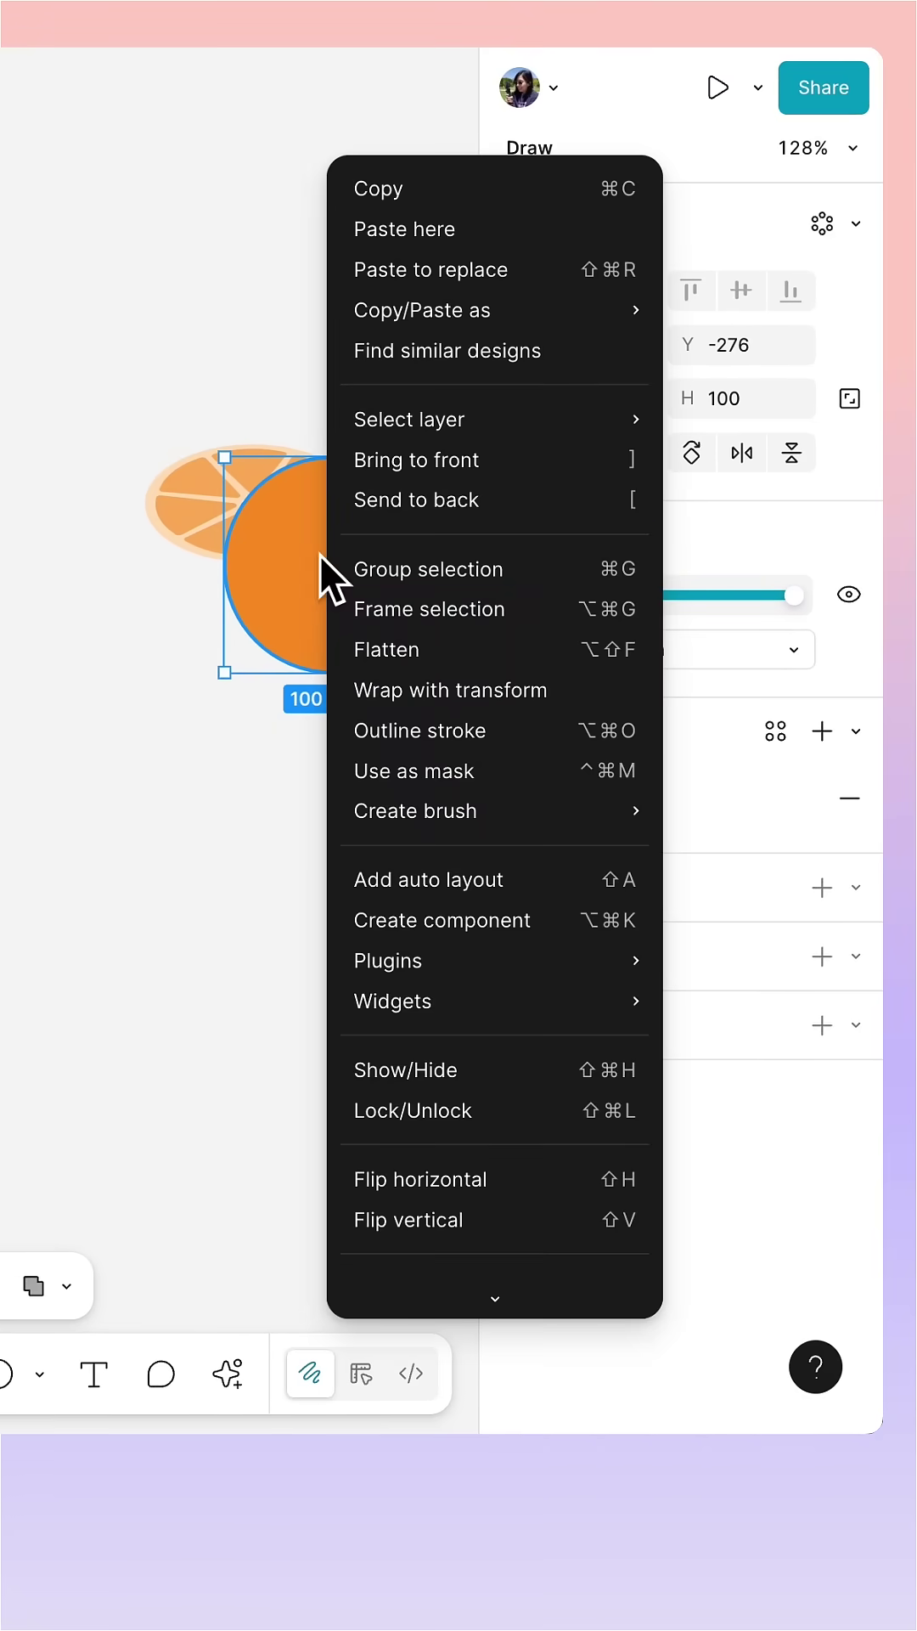
click(555, 499)
Step: Centre the slice horizontally and vertically over the orange circle
drag(189, 320, 383, 573)
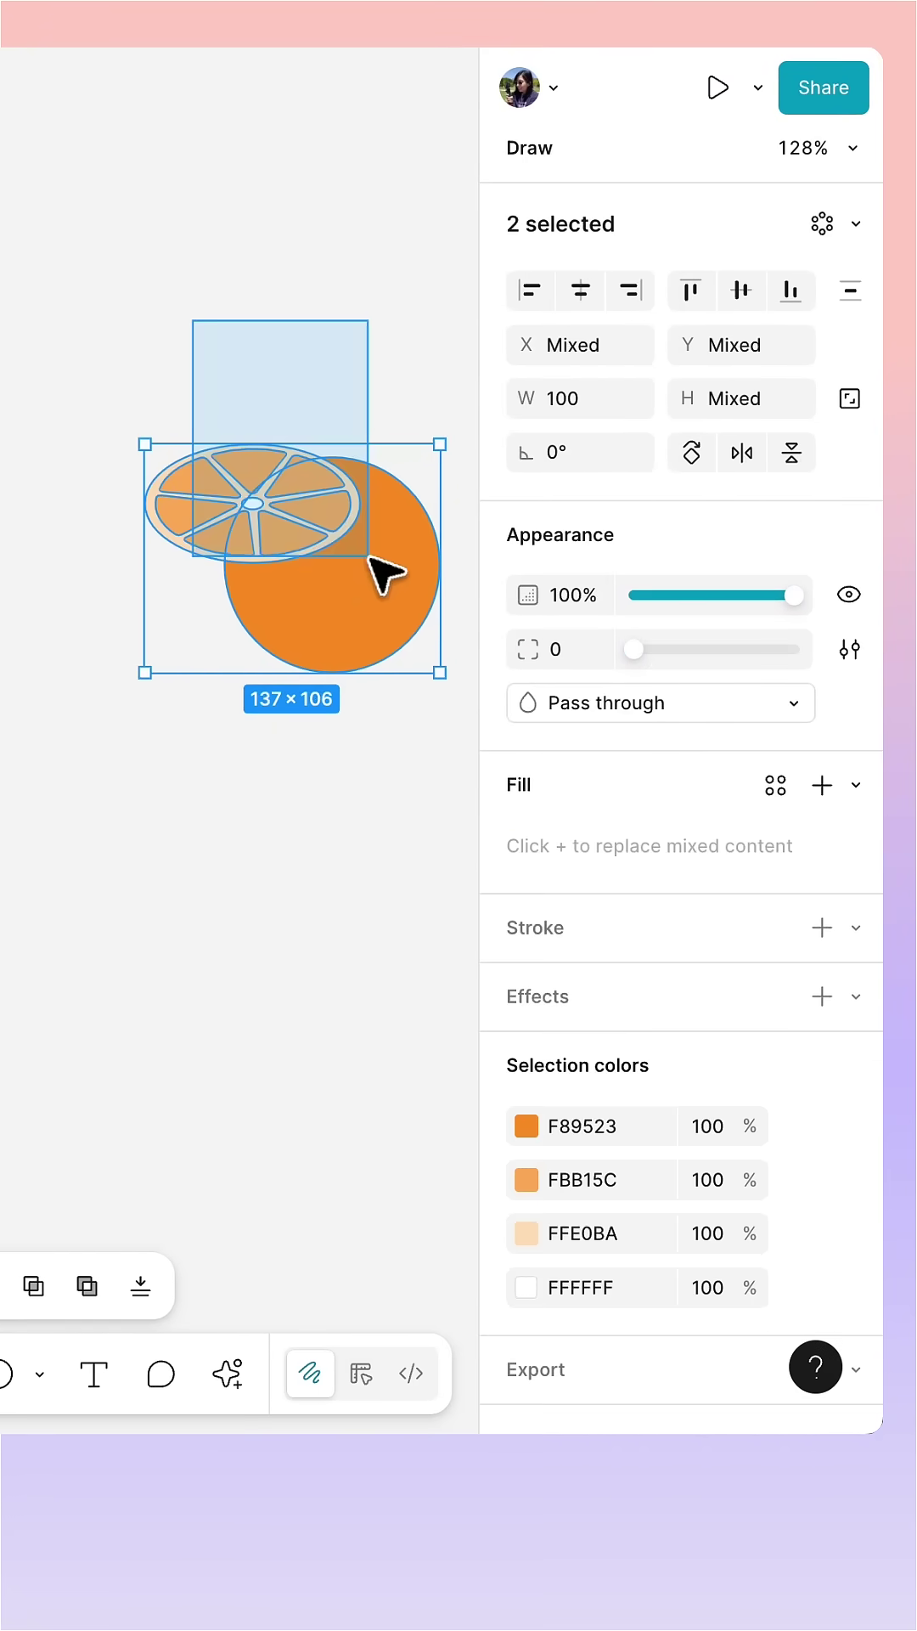
click(587, 291)
click(722, 295)
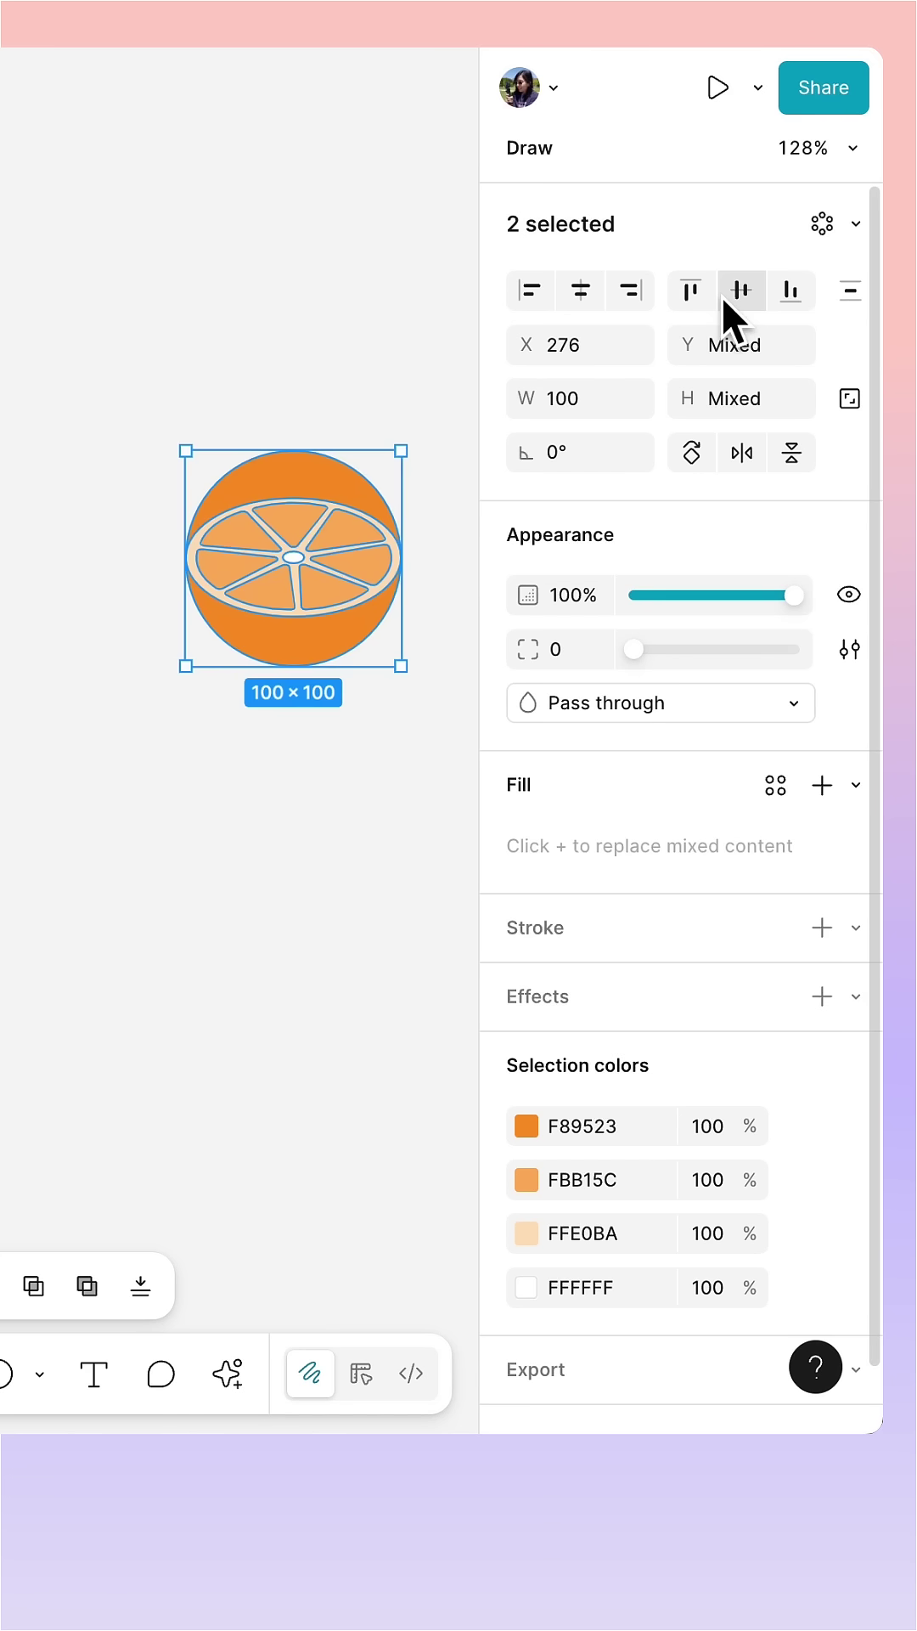
click(336, 655)
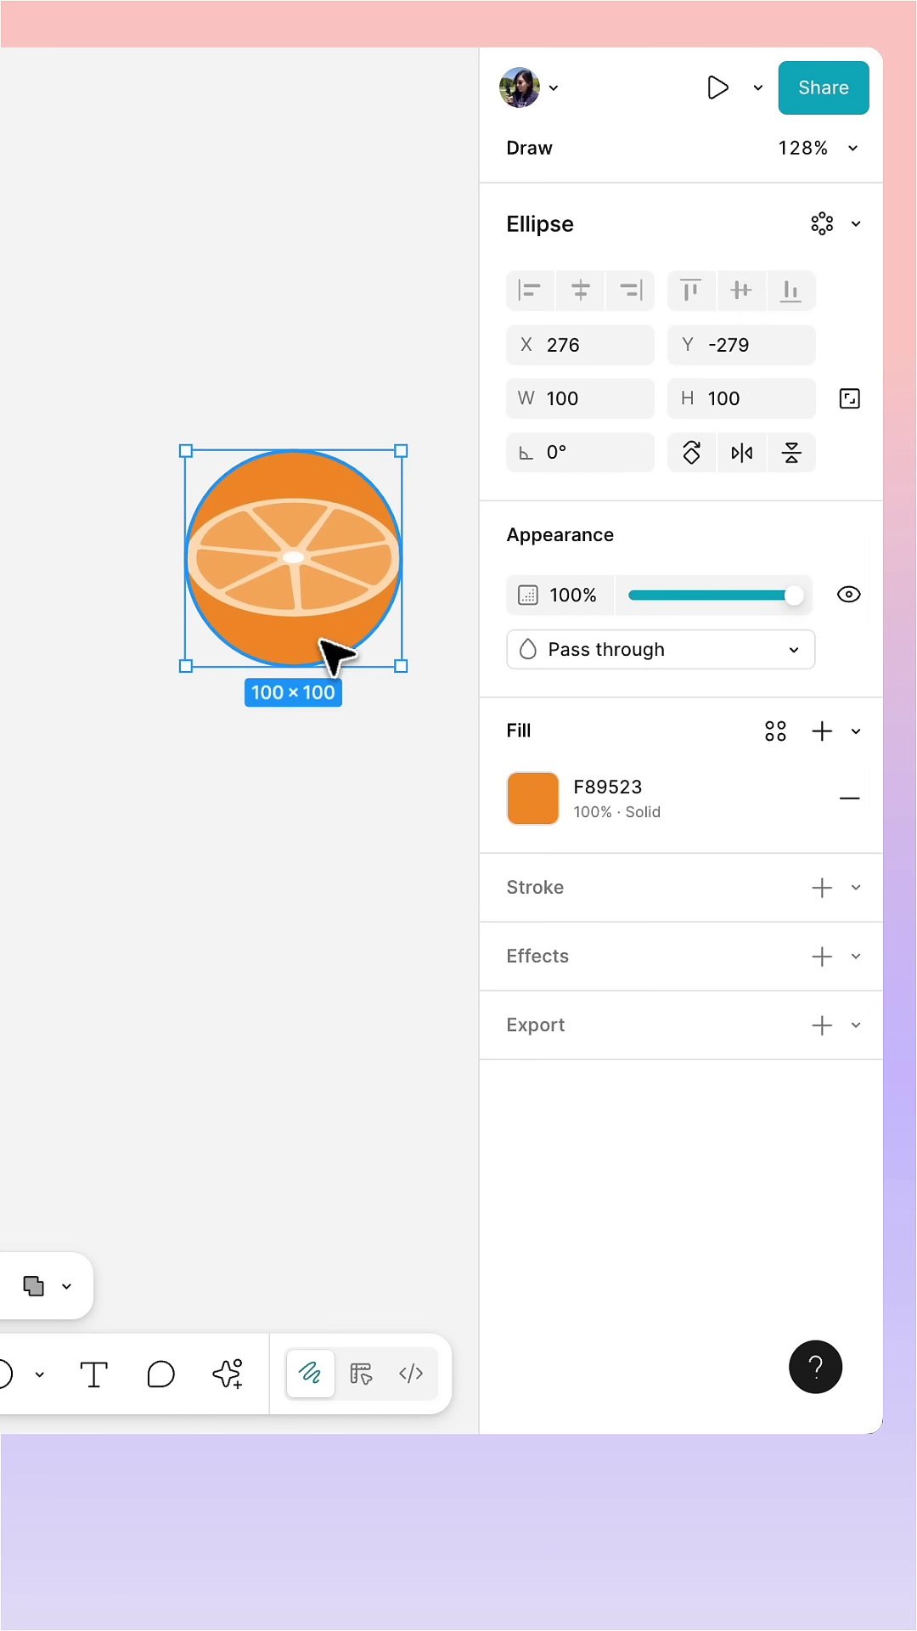
Step: Cut a line across the circle's middle and remove its top half with Shape builder
key(Return)
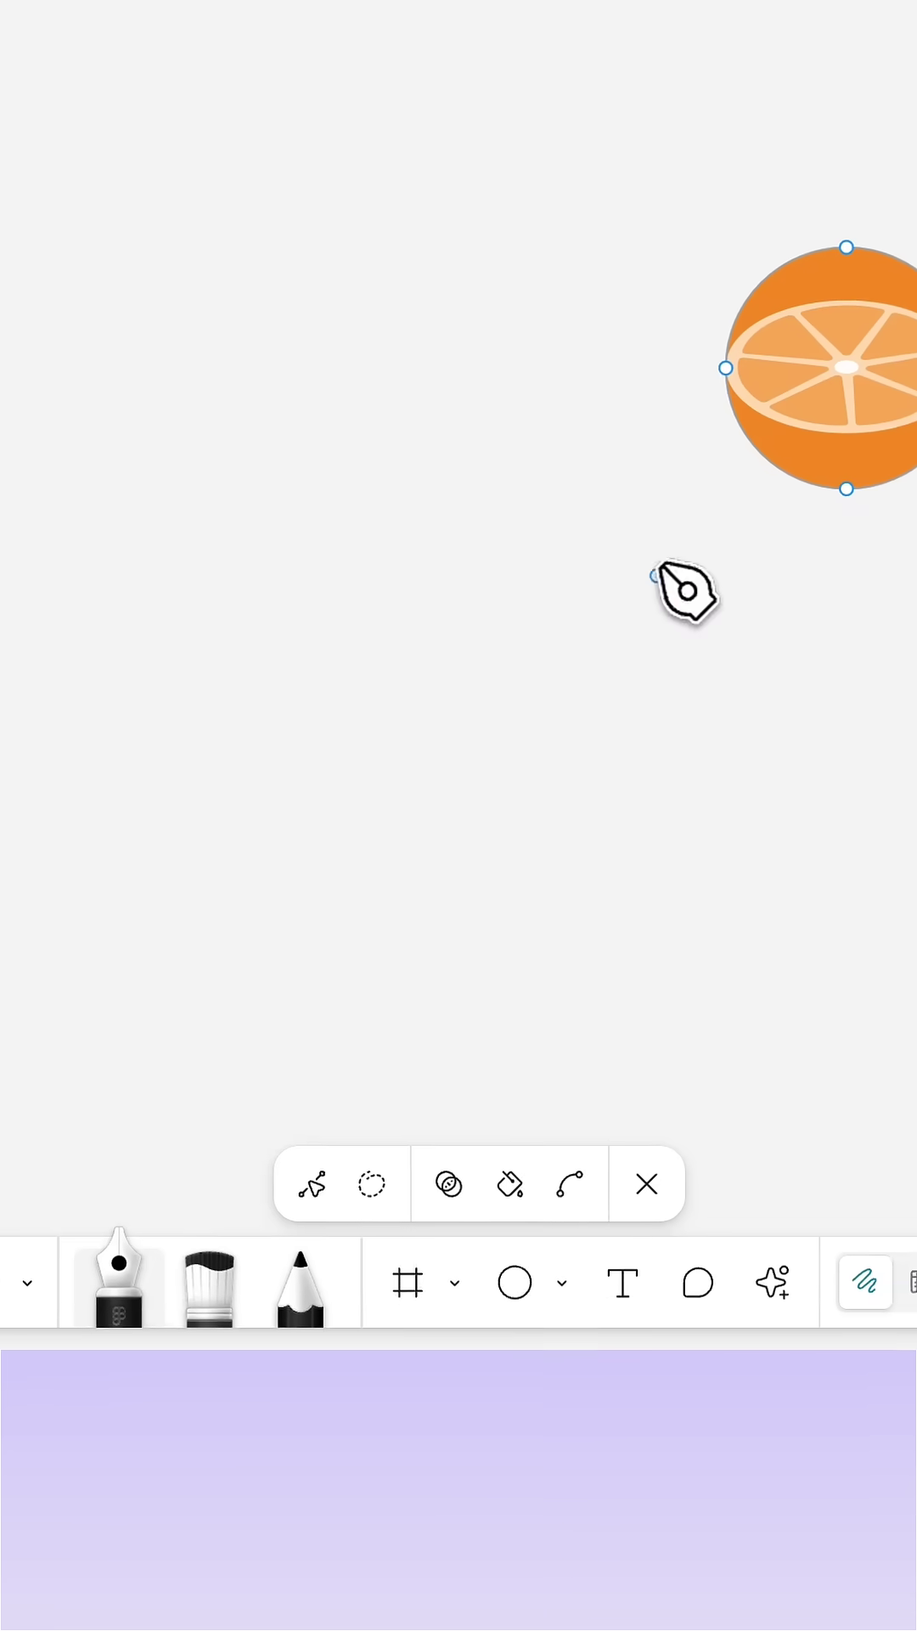
click(448, 365)
click(712, 366)
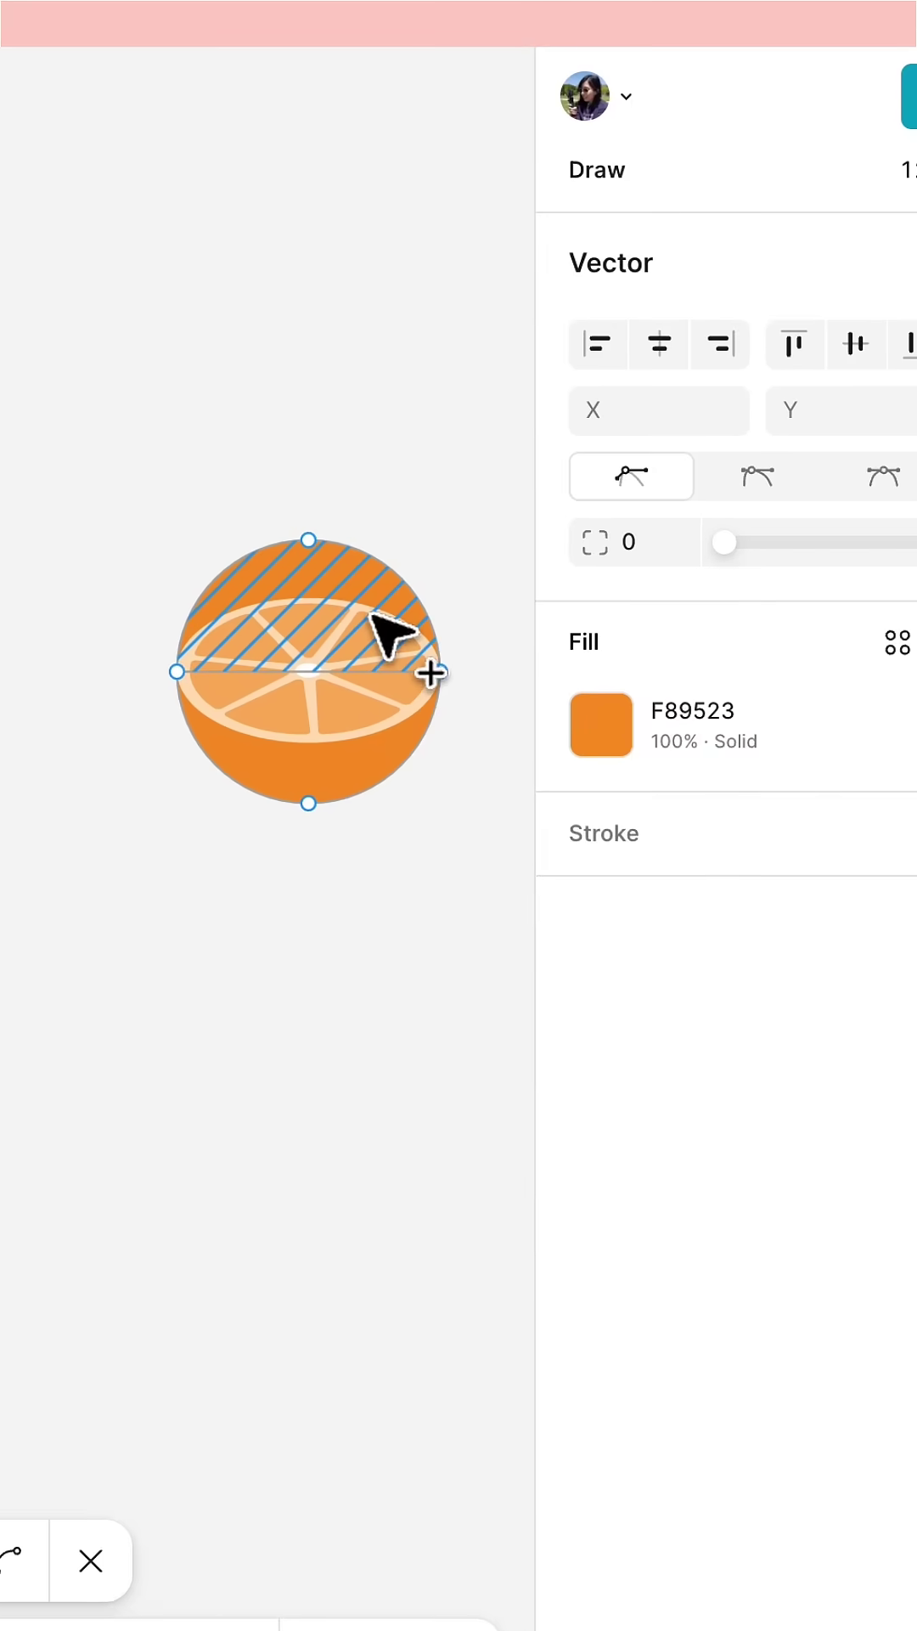
key(alt)
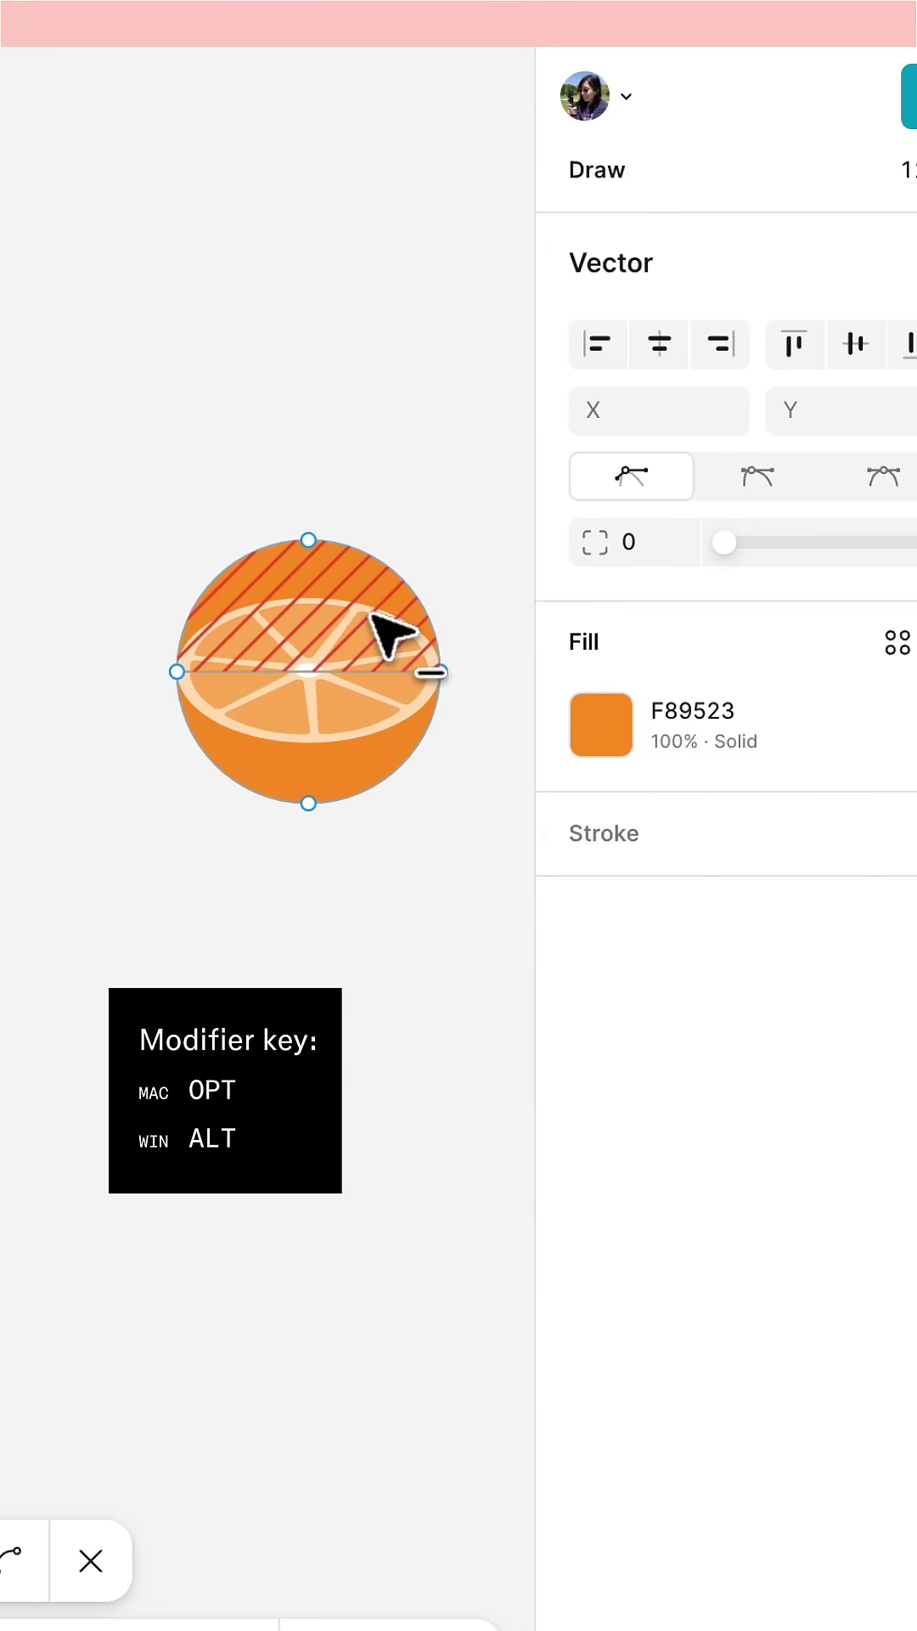
alt+click(366, 608)
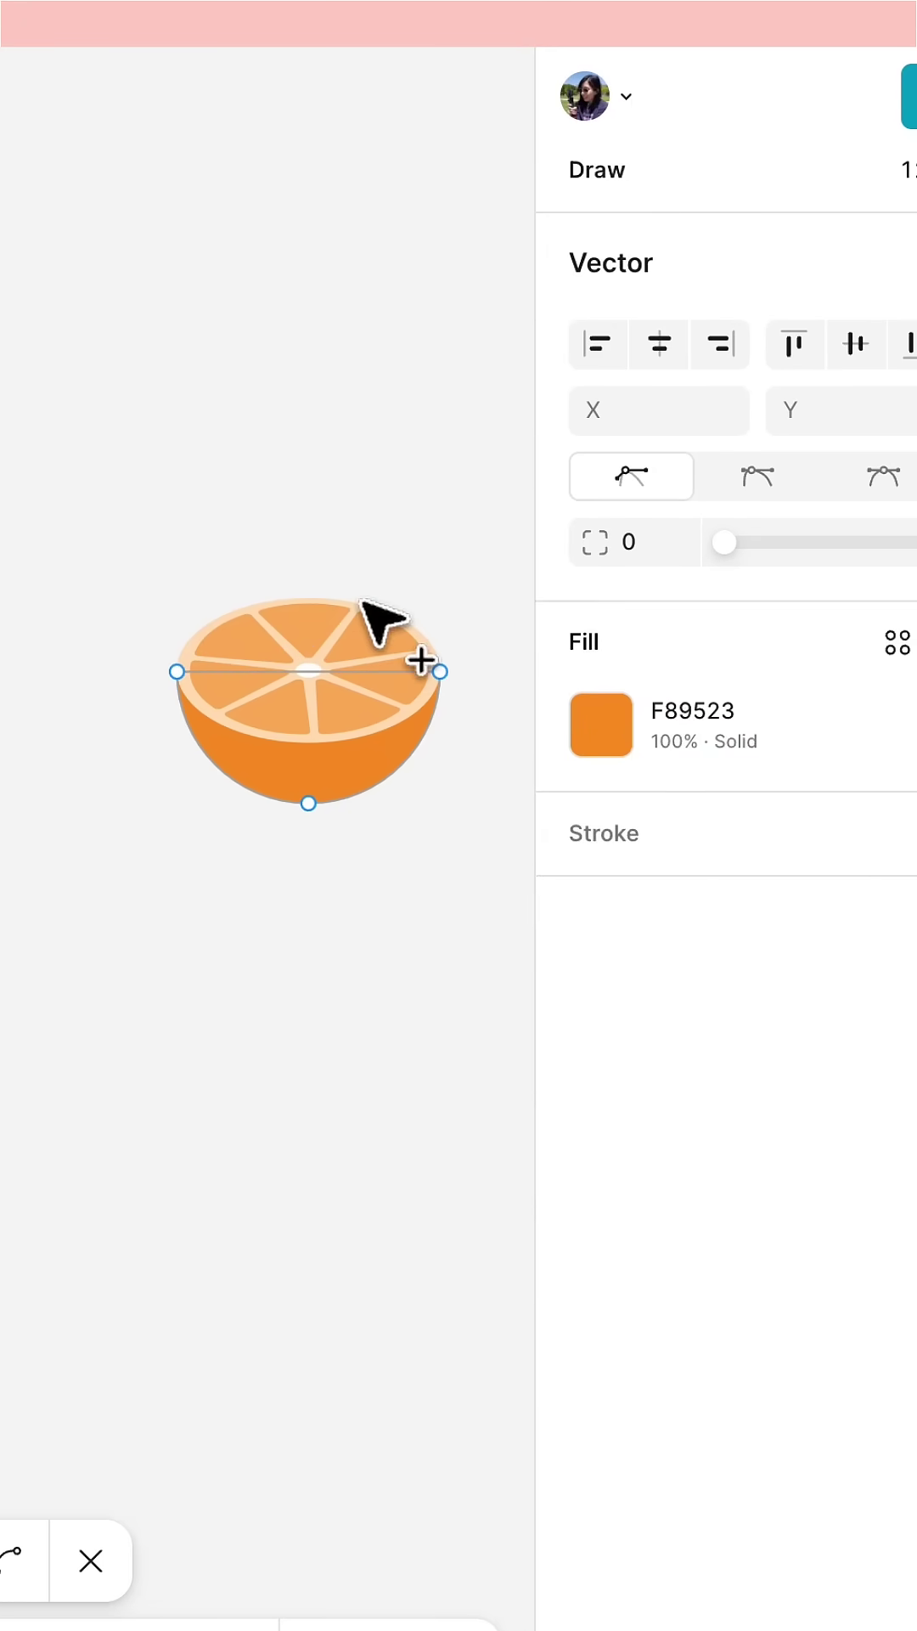
key(Return)
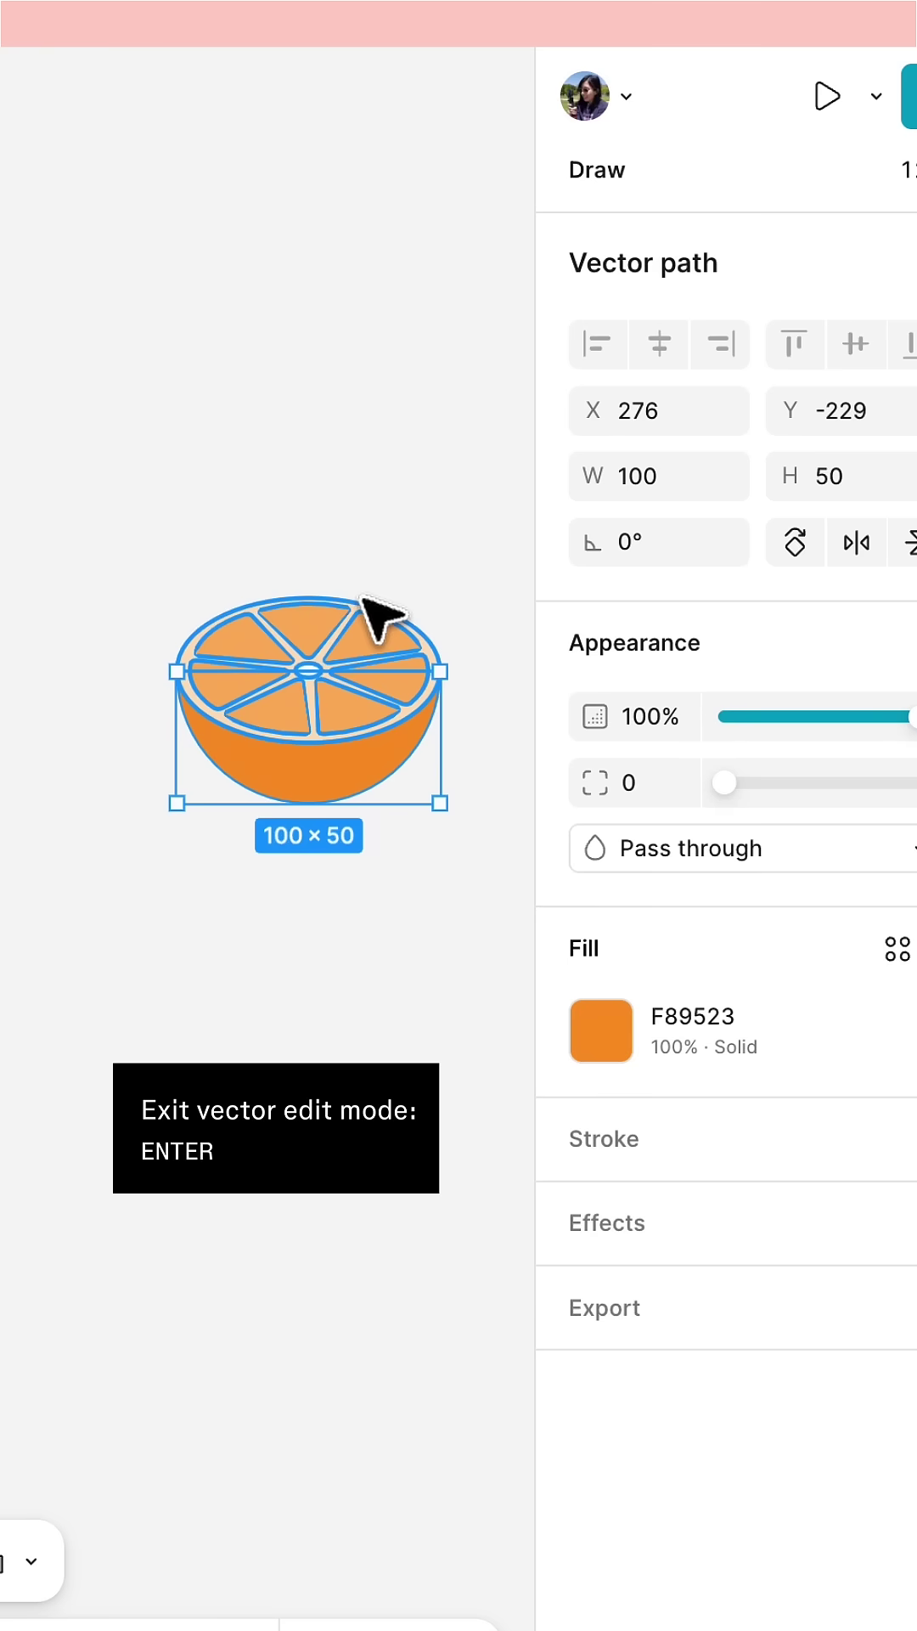
Step: Group the slice with the remaining half-circle
drag(136, 473, 313, 743)
right_click(312, 744)
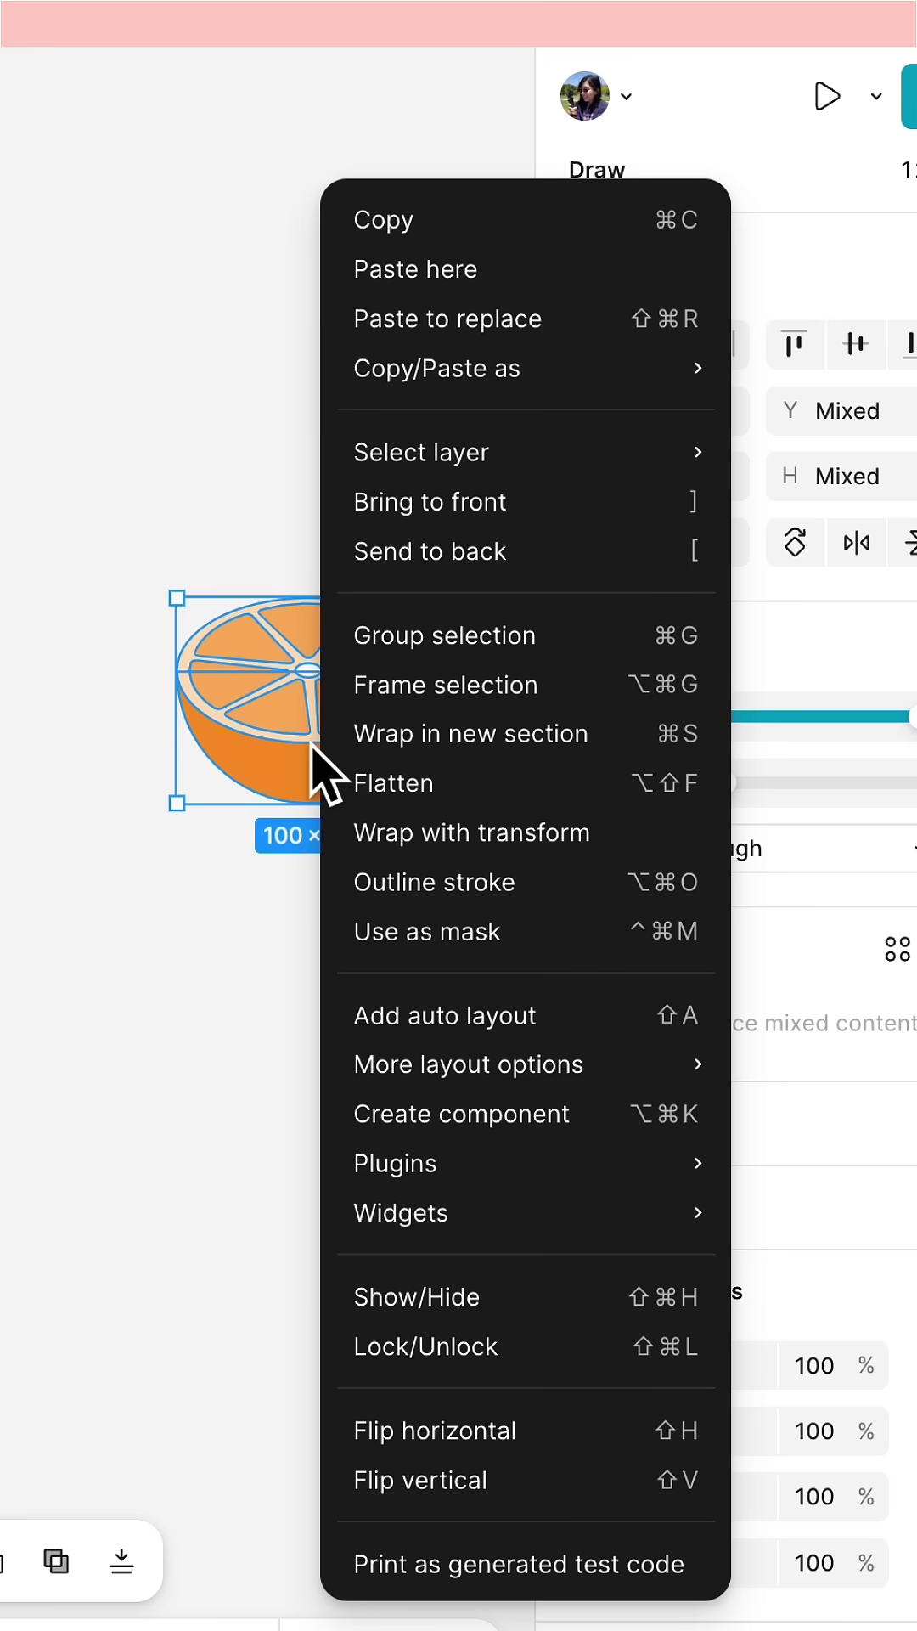
click(463, 672)
Step: Rotate the half-orange group -30° and add an inner shadow effect
click(665, 551)
text(-30)
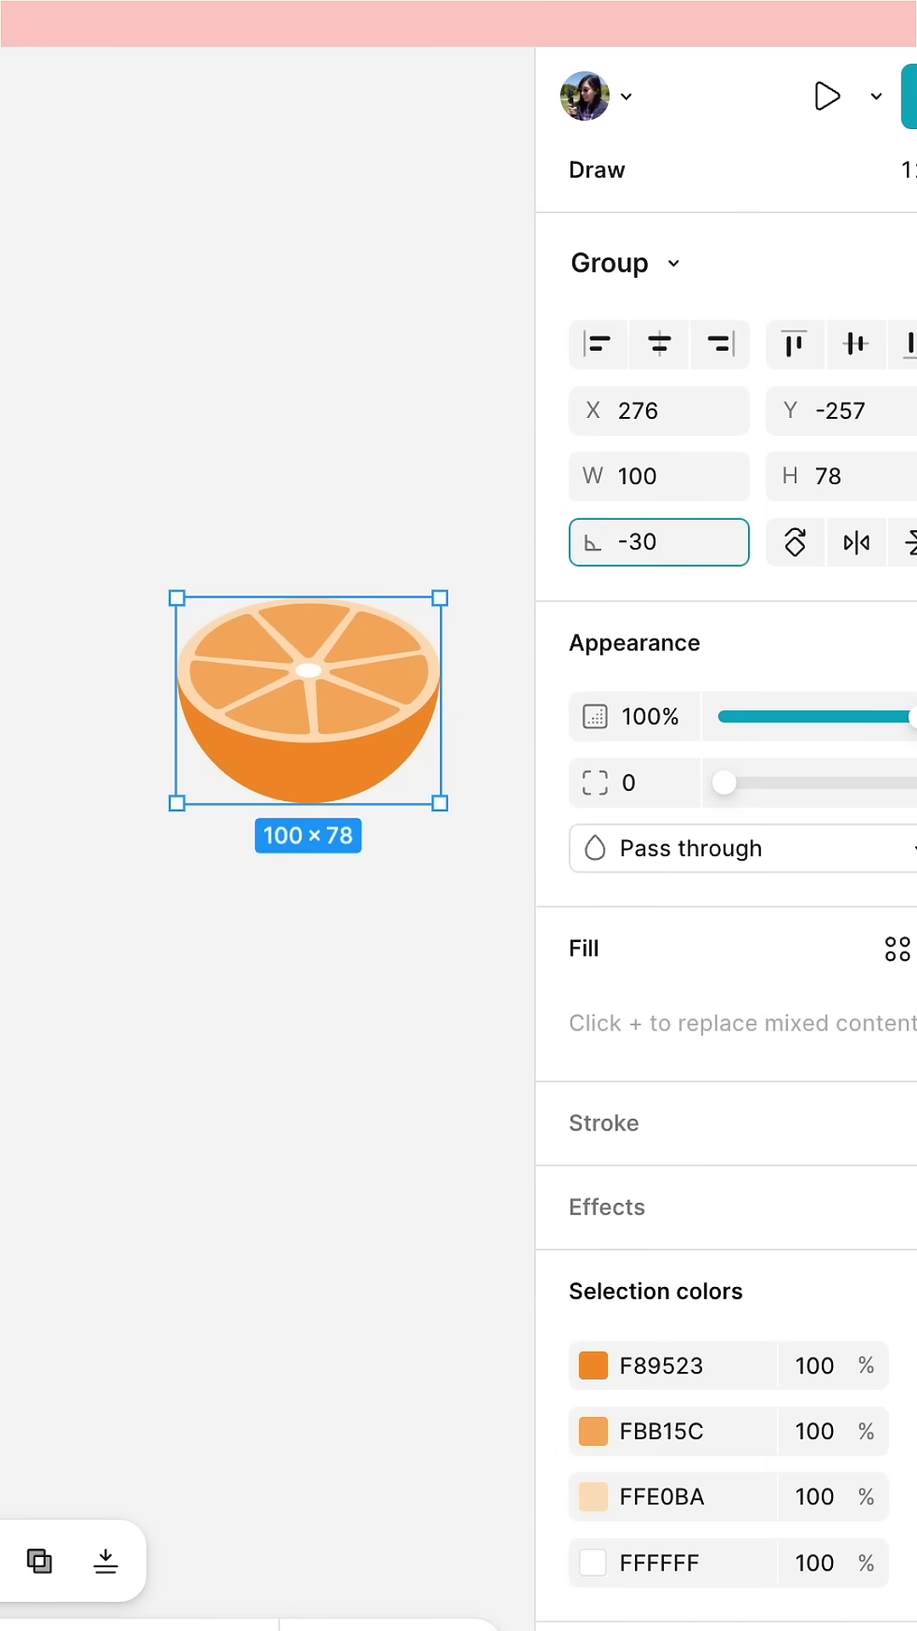
key(Return)
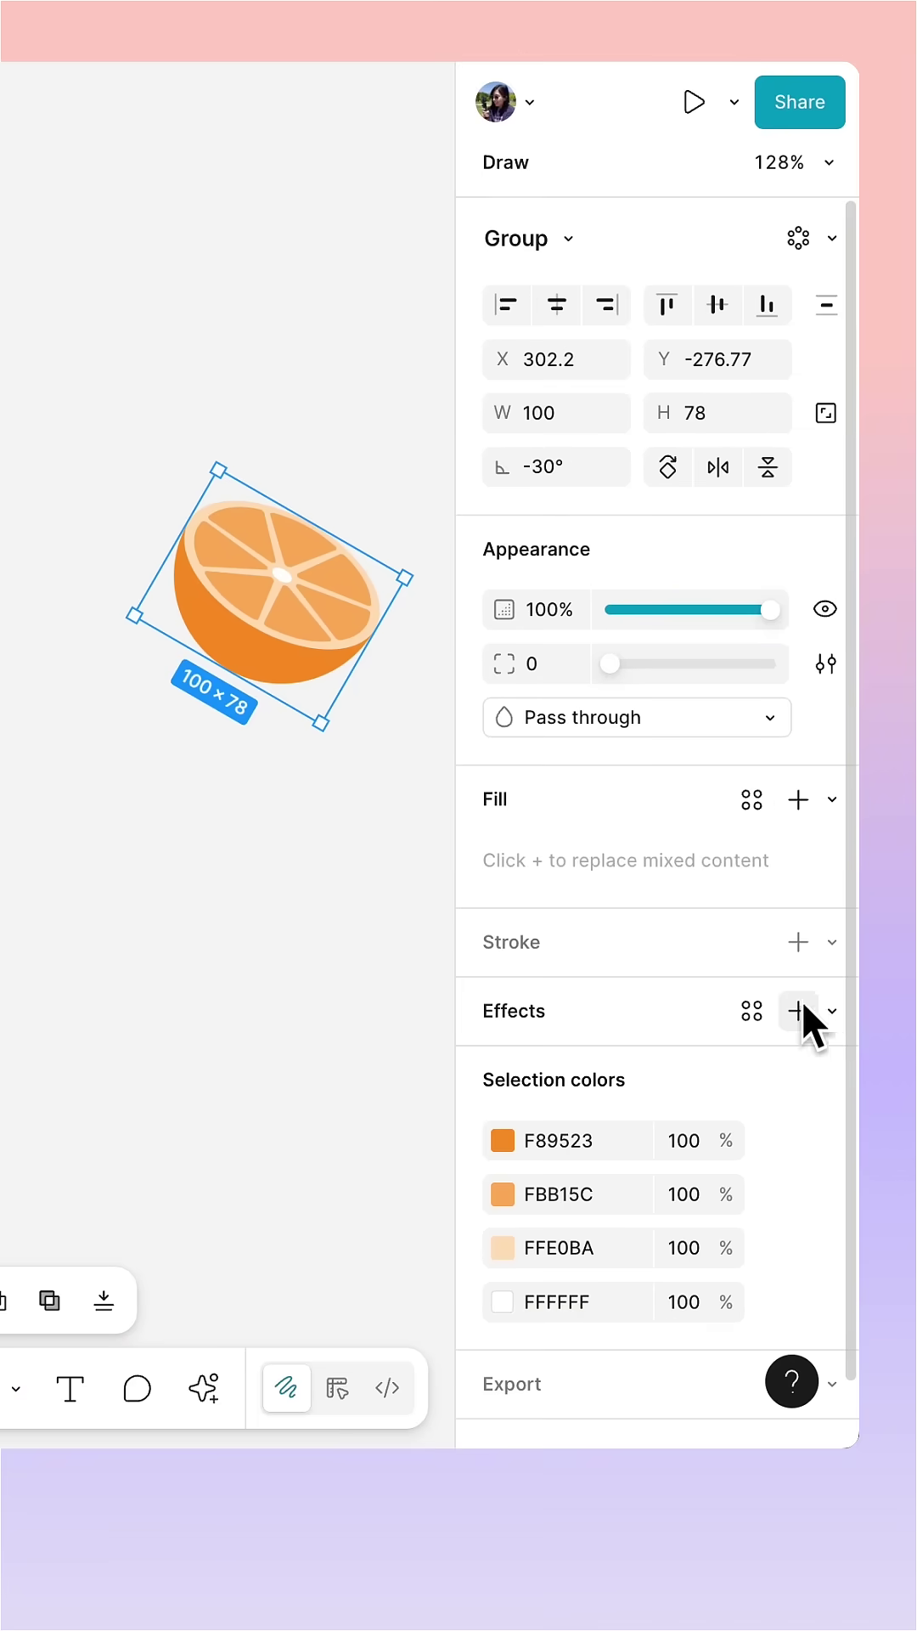
click(833, 1011)
click(760, 1073)
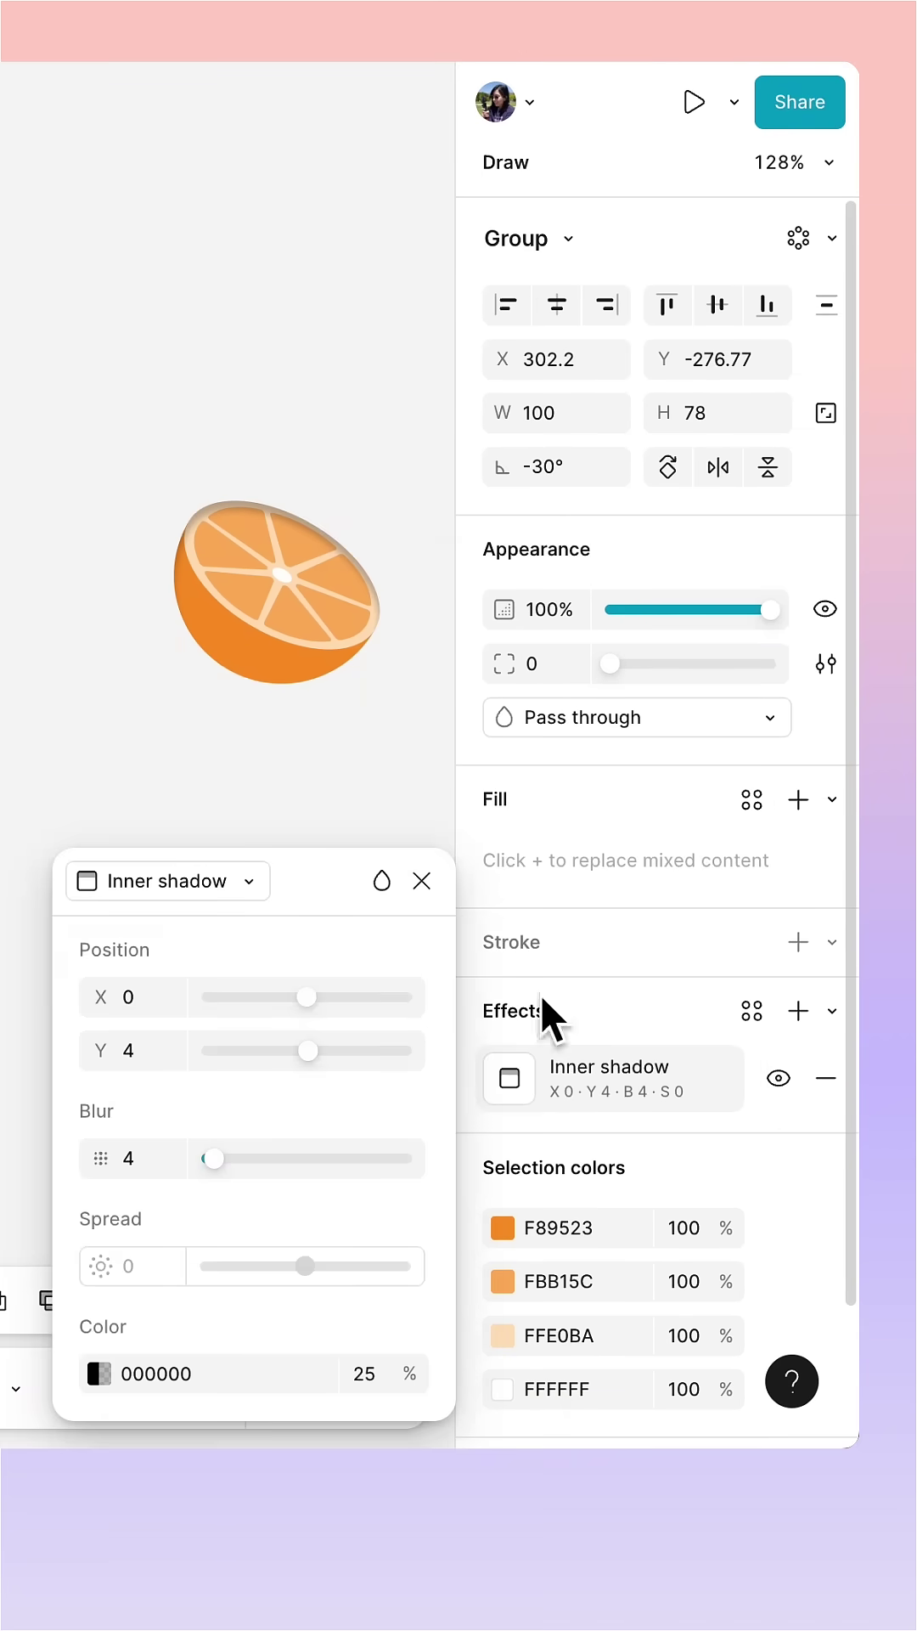
mouse_move(307, 883)
mouse_down()
mouse_move(583, 649)
mouse_move(600, 621)
mouse_up()
Step: Set the inner shadow to X 4, Y -8, blur 0, and check its blend mode
click(446, 716)
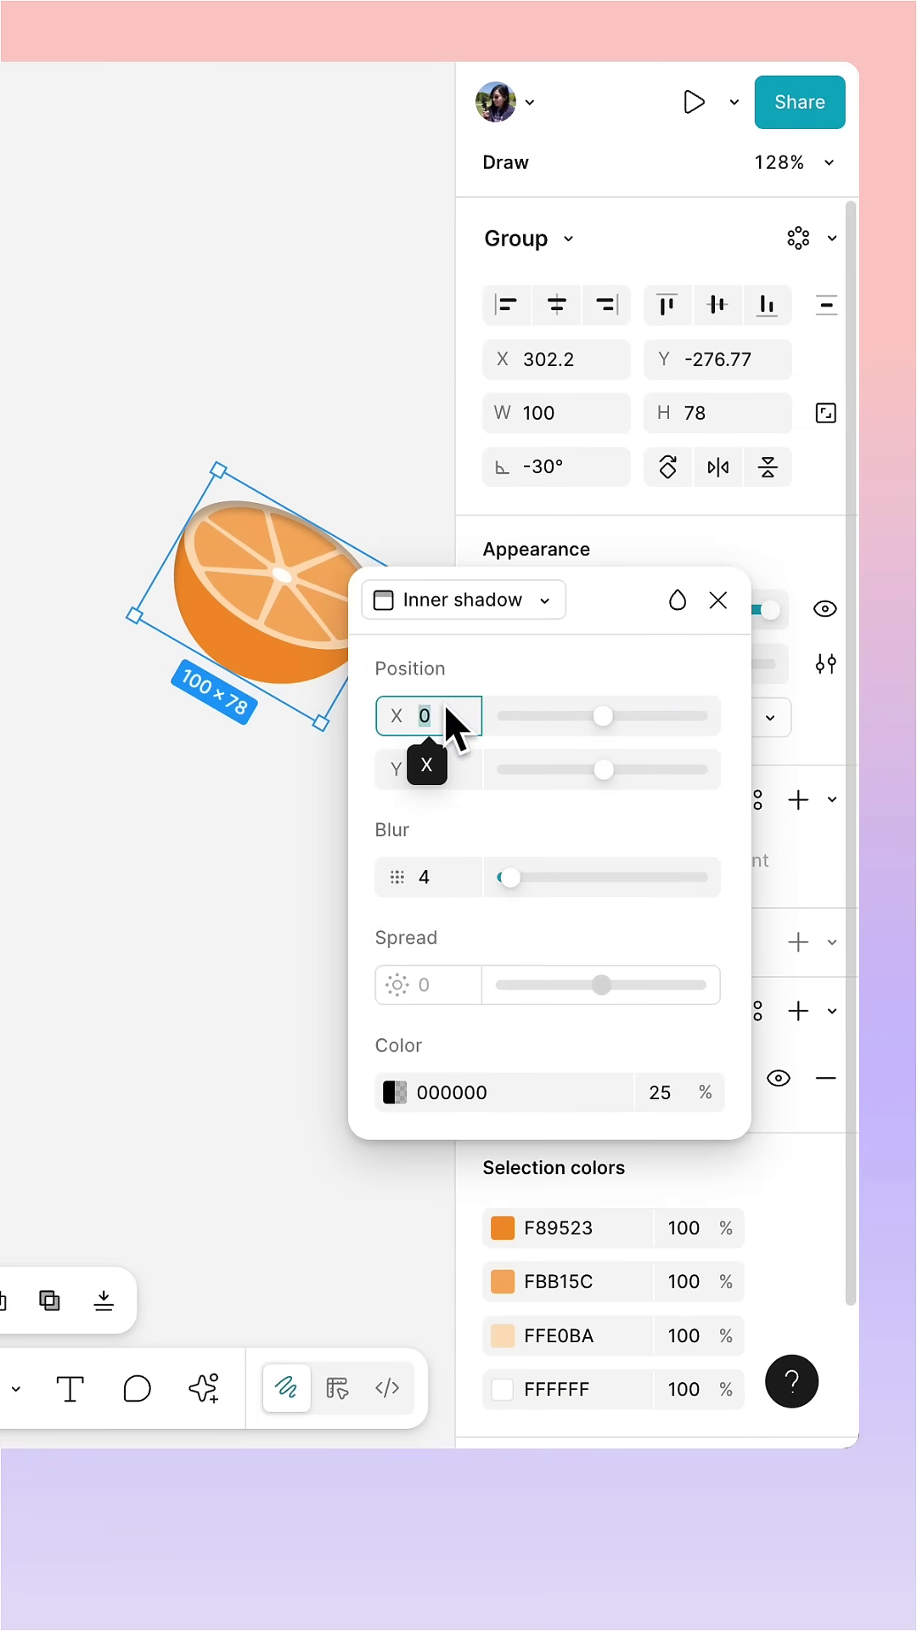
text(4)
key(Return)
text(-8)
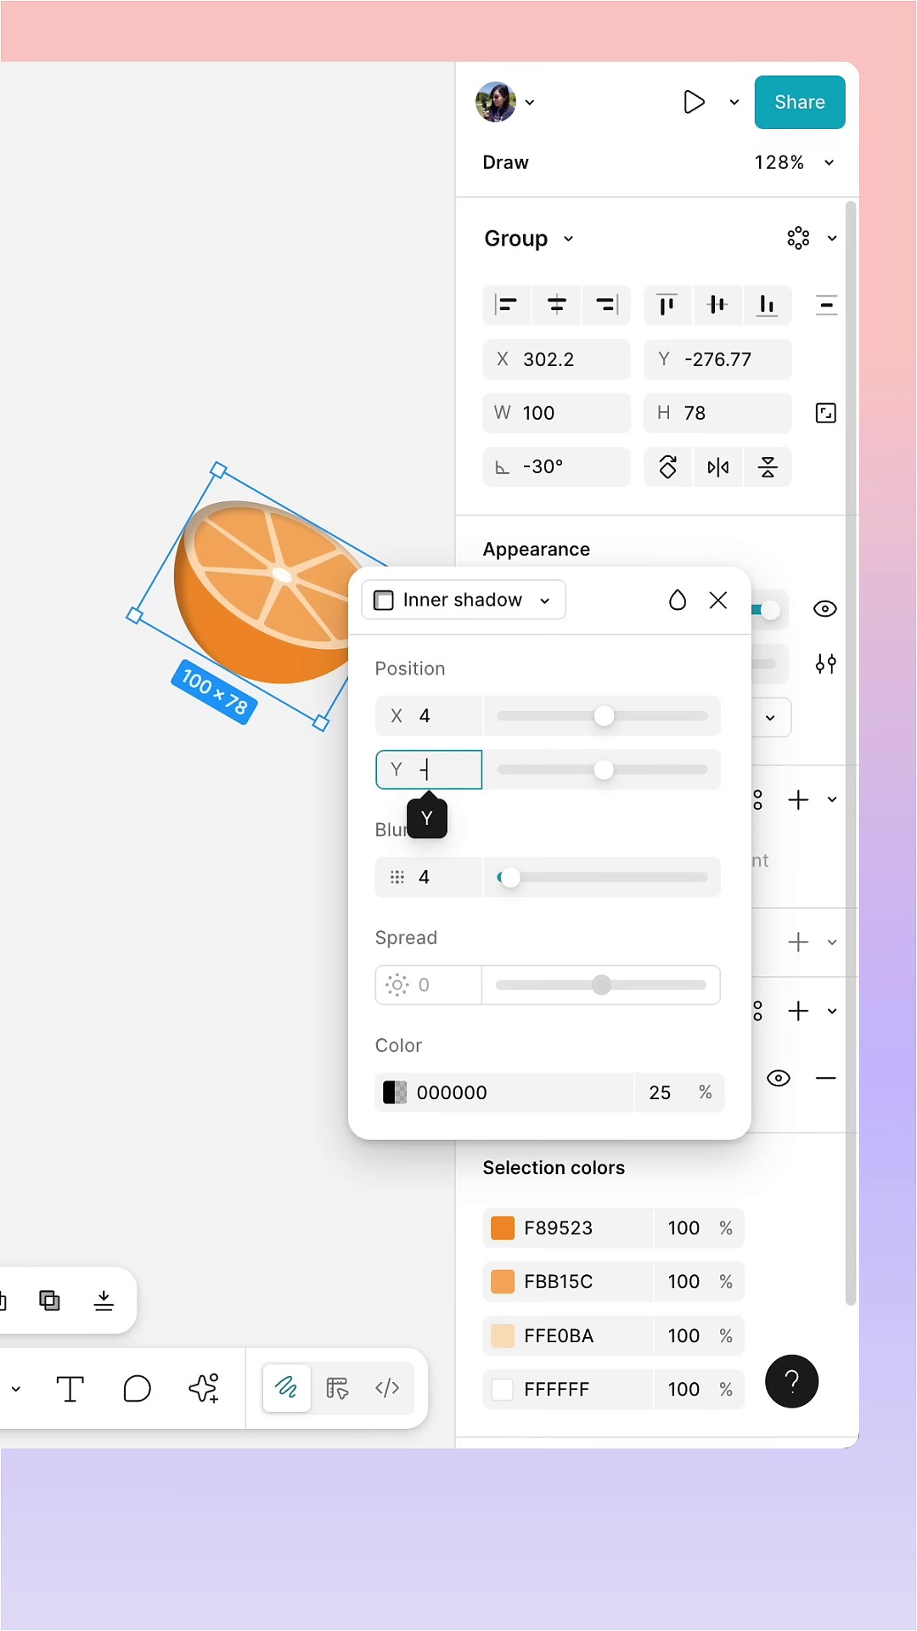
key(Return)
click(433, 880)
text(0)
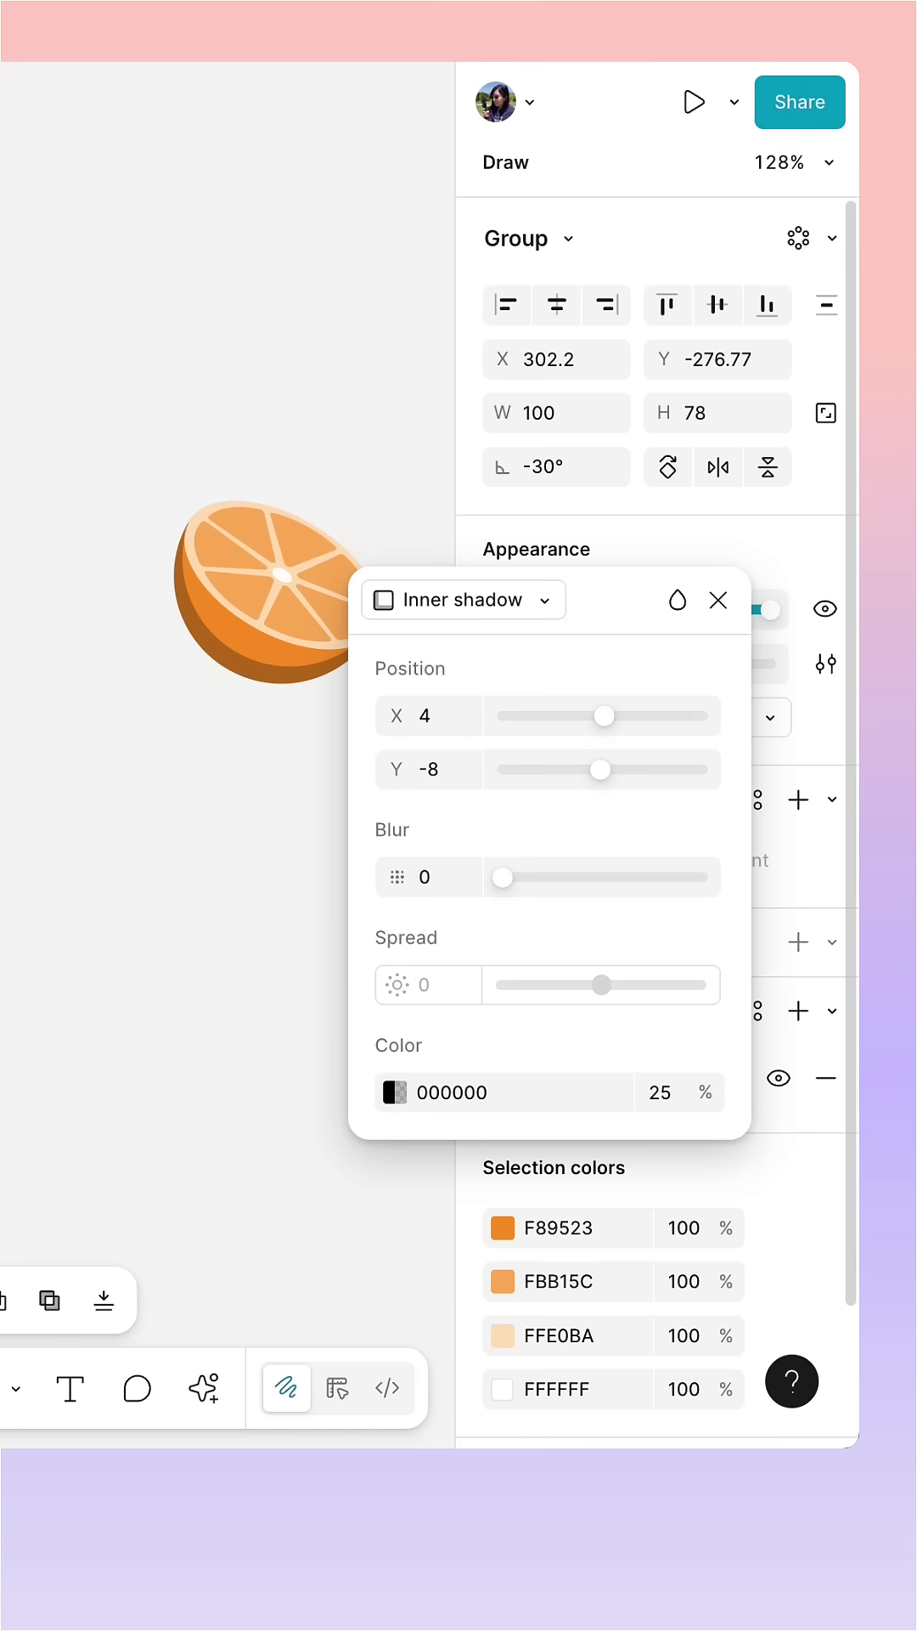
key(Return)
click(676, 601)
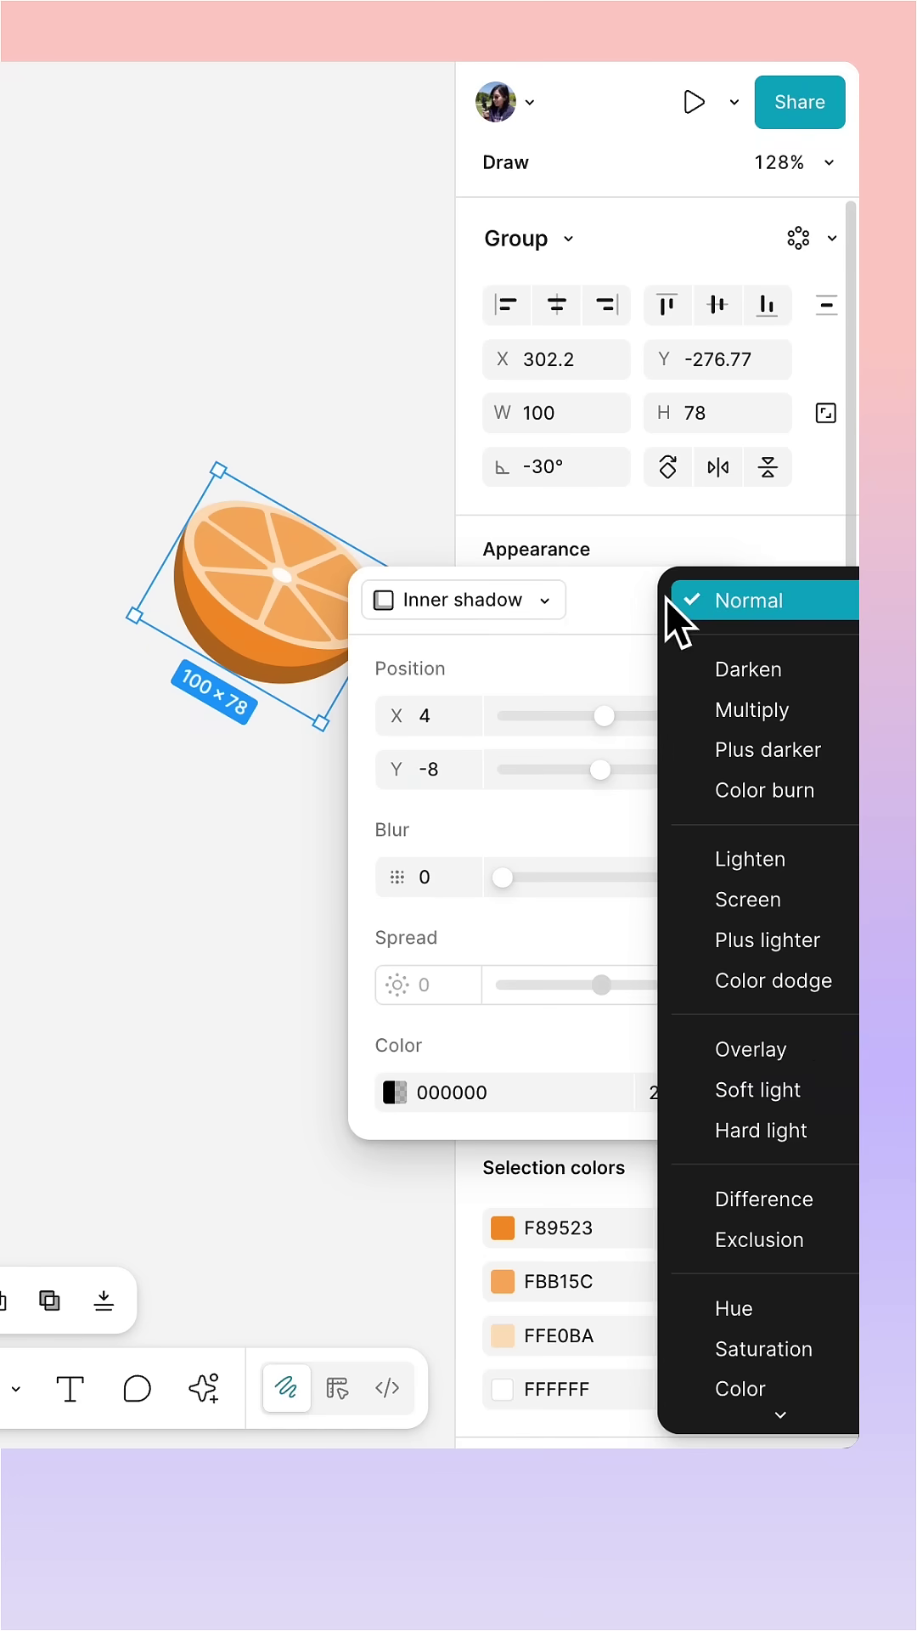
click(691, 1050)
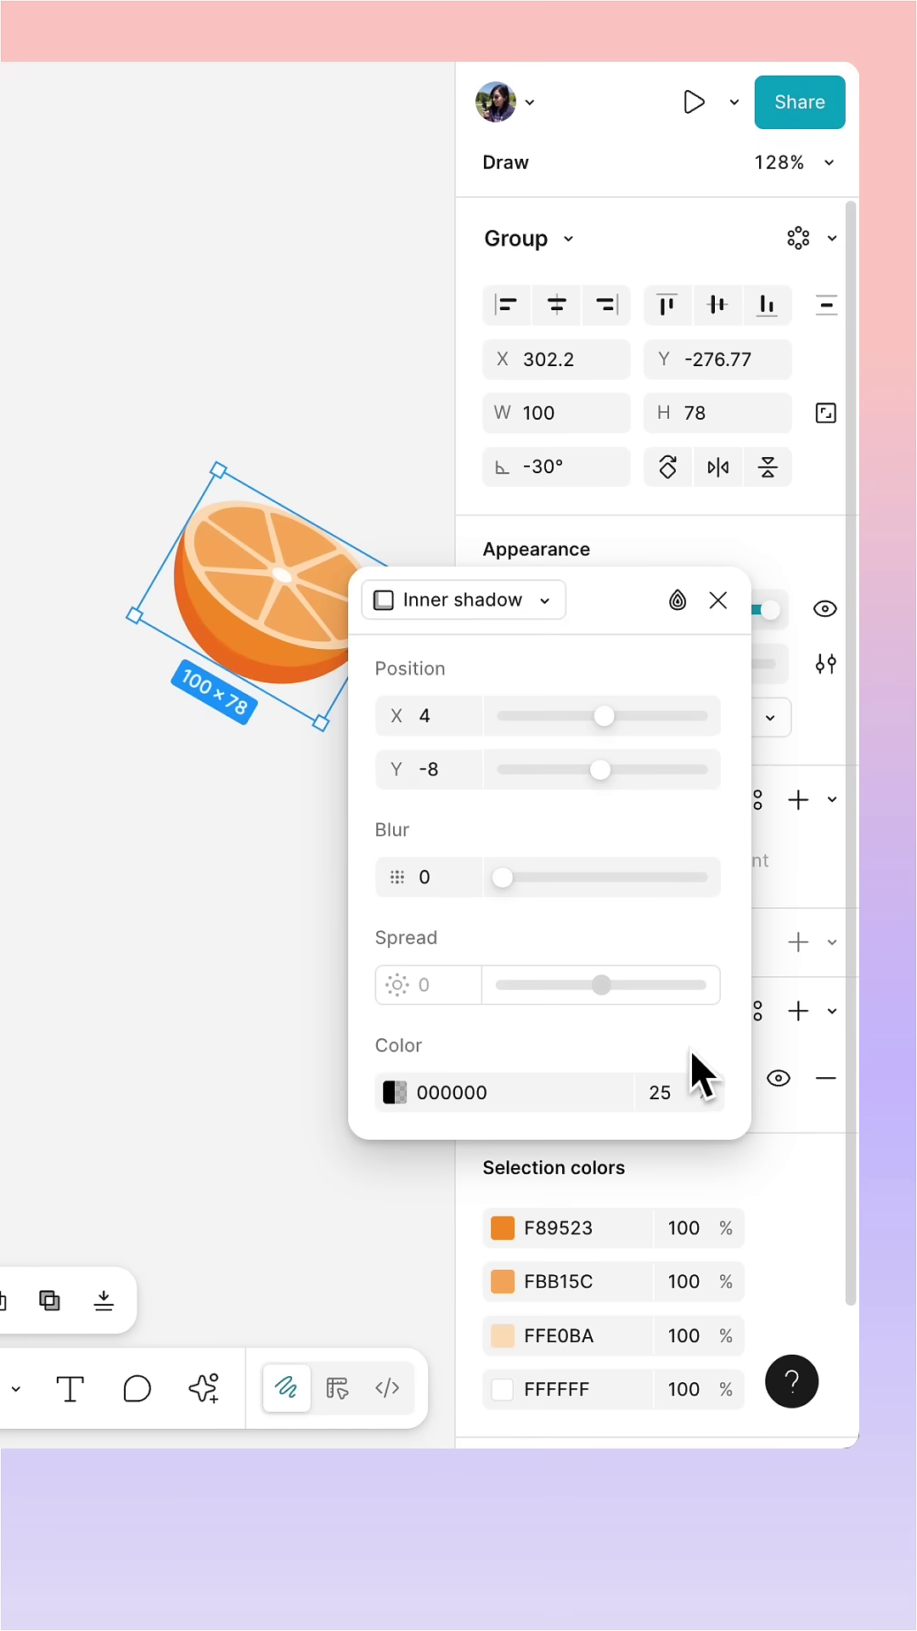
key(Escape)
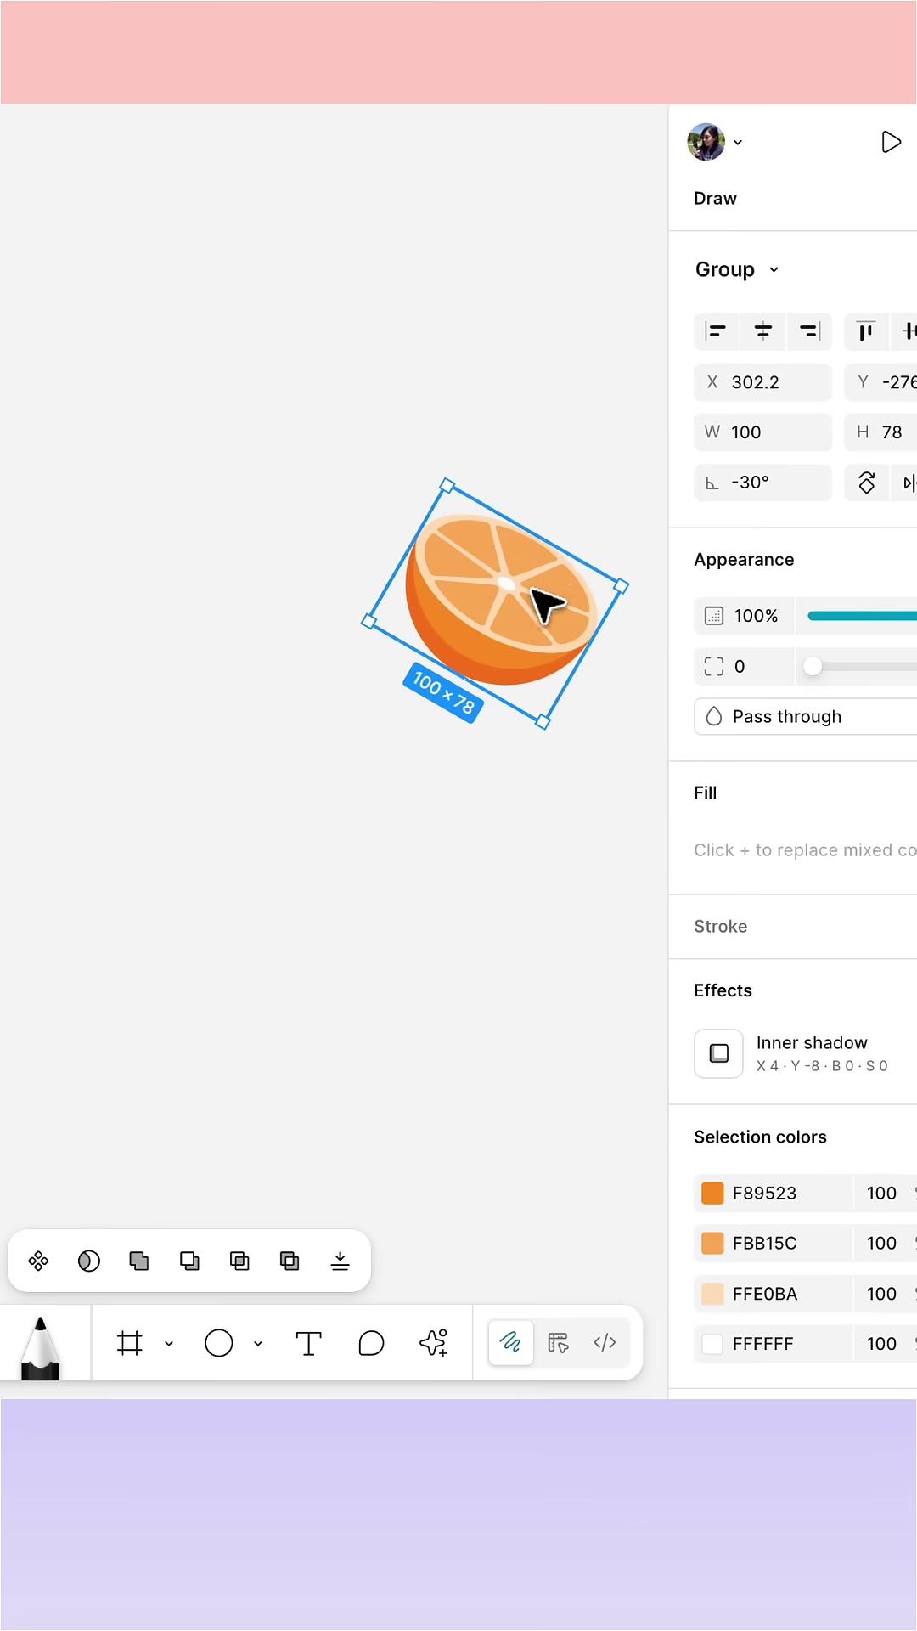
Step: Shift the half-orange and add a new circle filled with the sampled orange beside it
drag(539, 604, 422, 655)
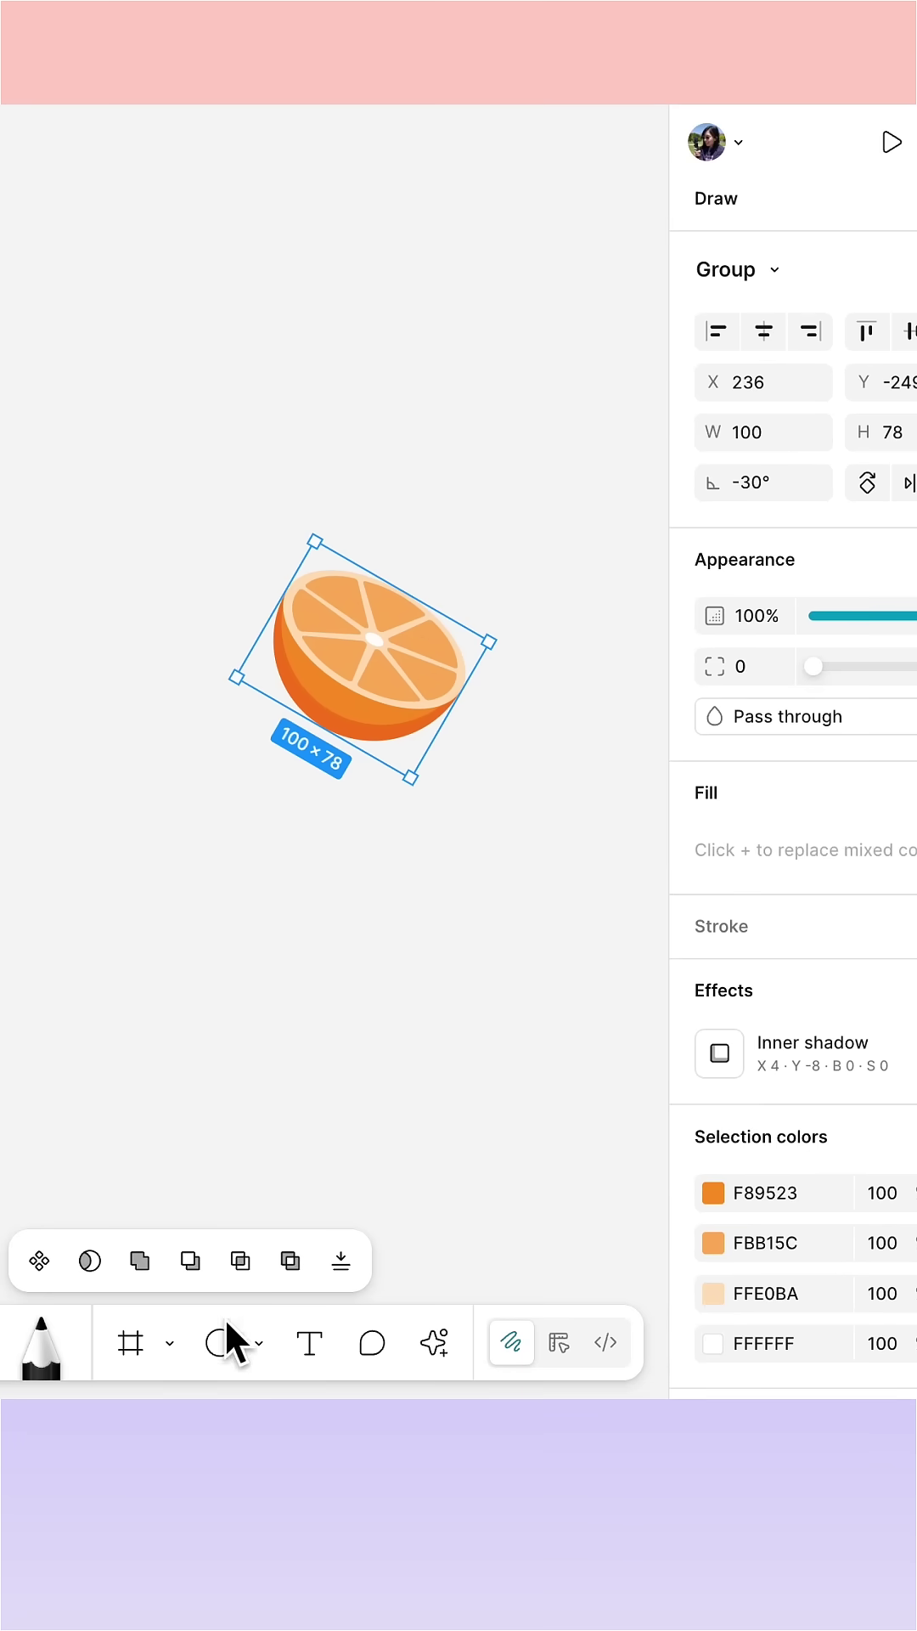
click(223, 1342)
click(485, 617)
key(i)
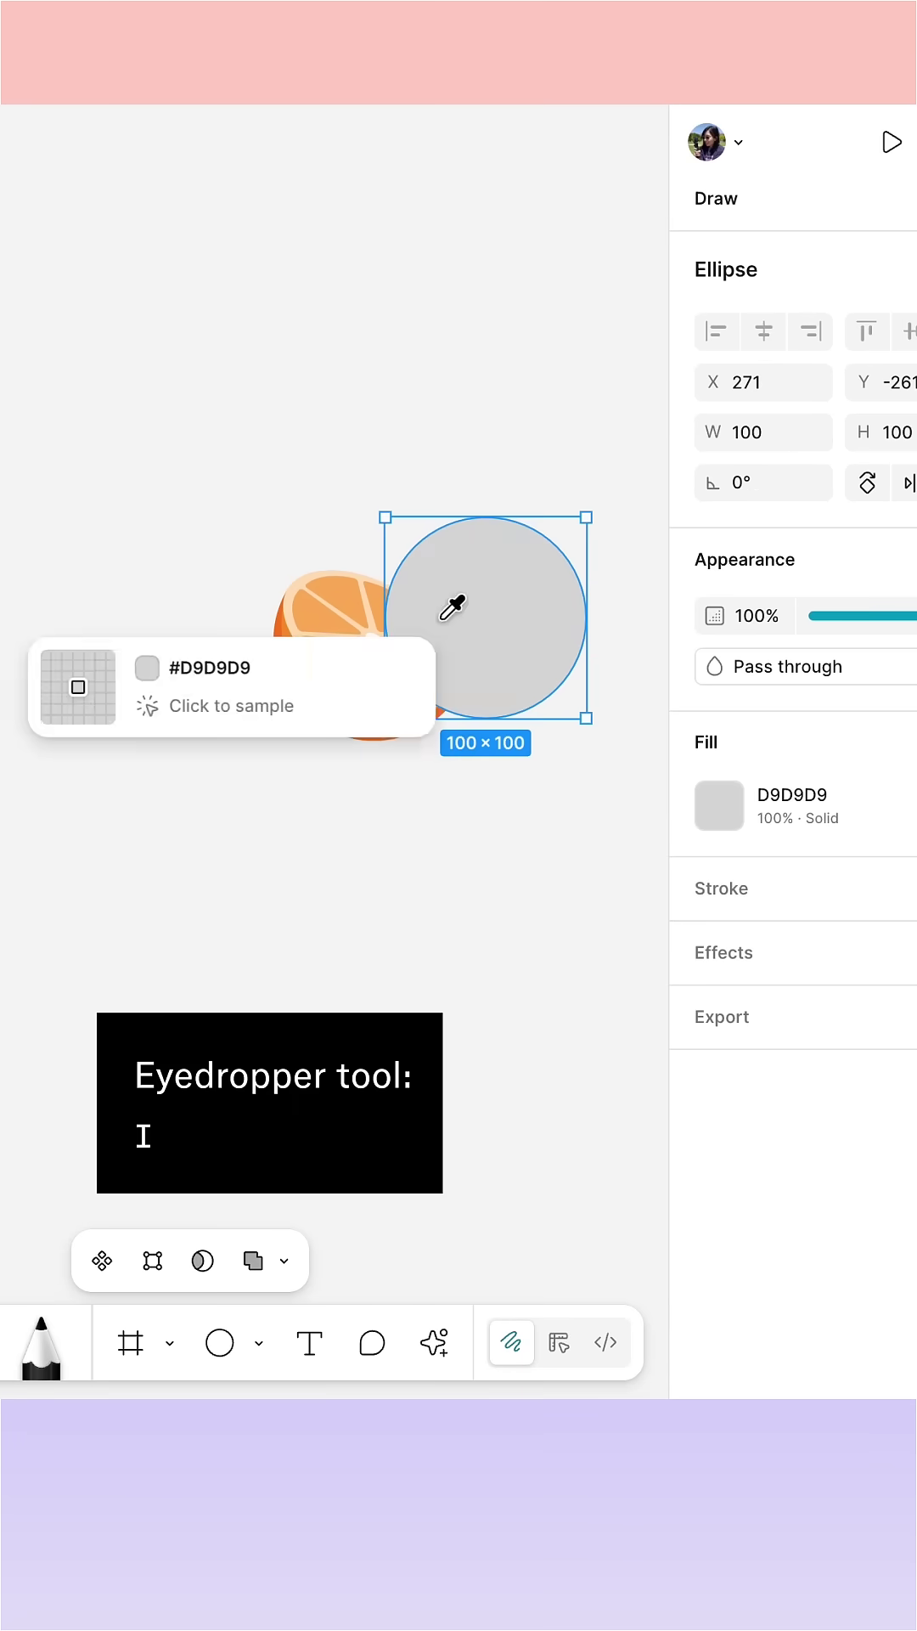
click(330, 675)
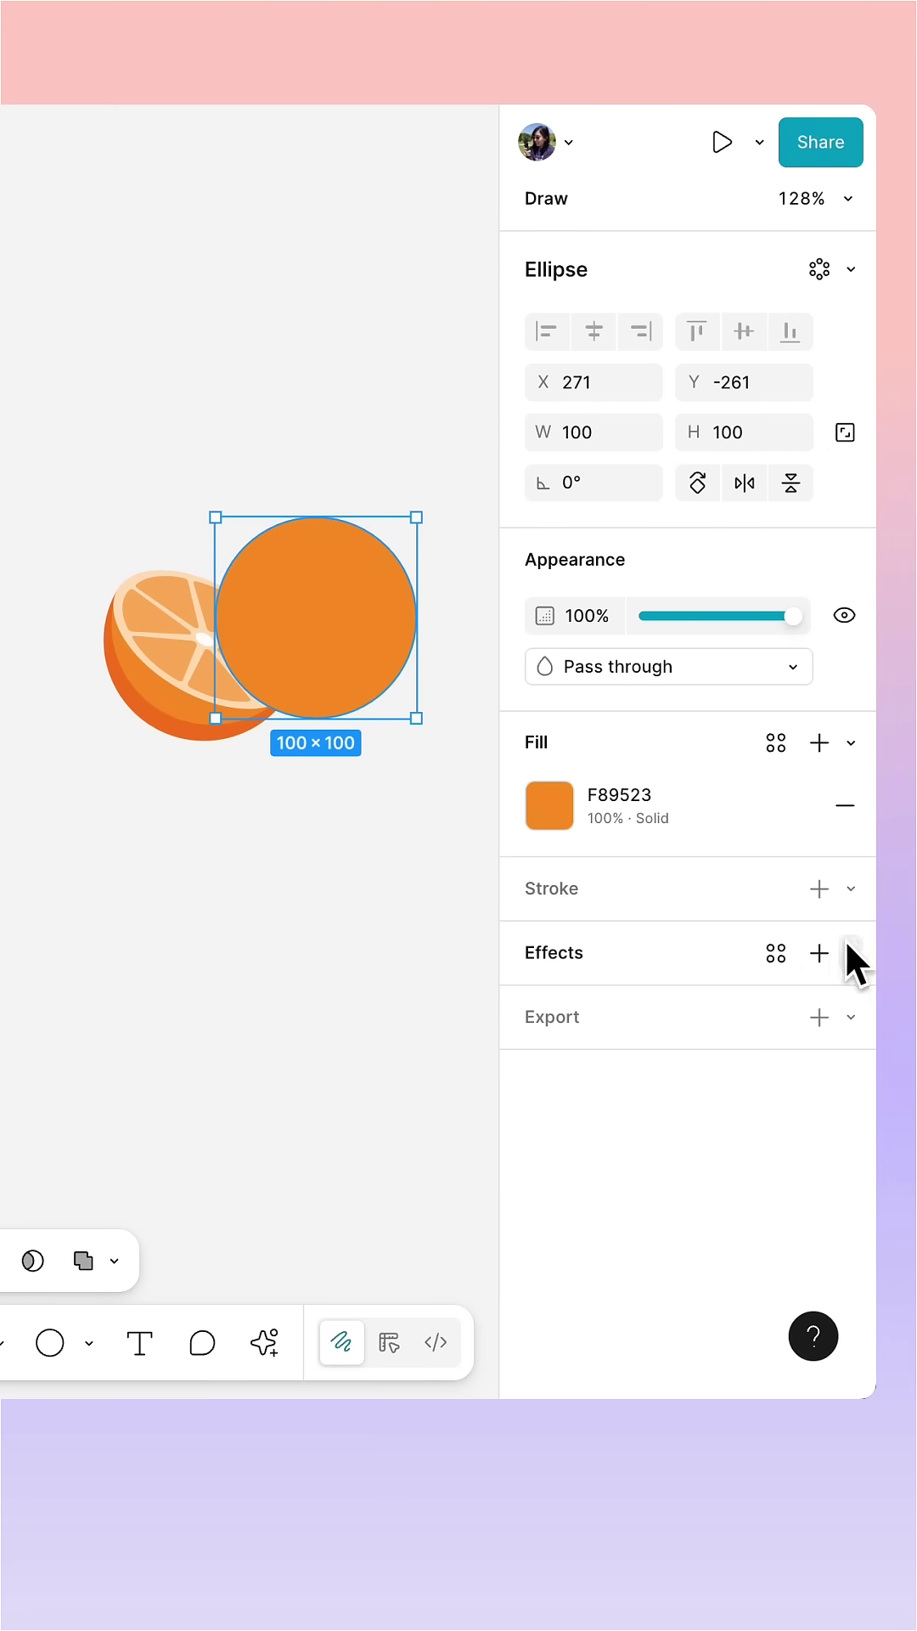
Step: Add an inner shadow to the circle with X 20, Y -20, blur 0, Overlay blend
click(850, 954)
click(793, 1009)
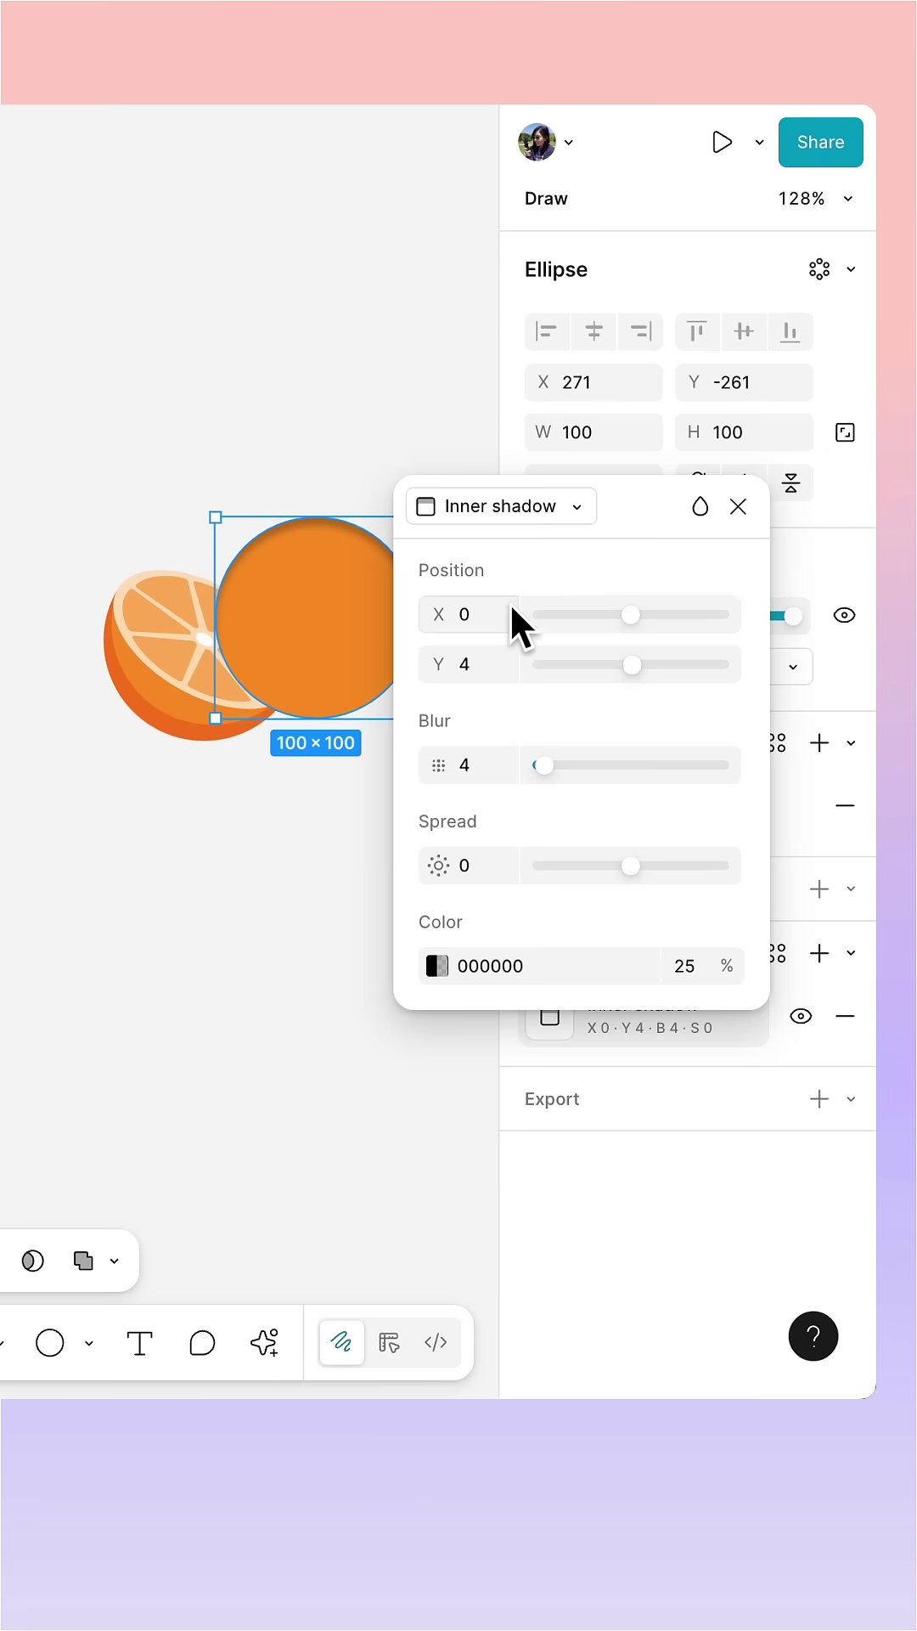
click(504, 614)
text(20)
key(Return)
click(489, 649)
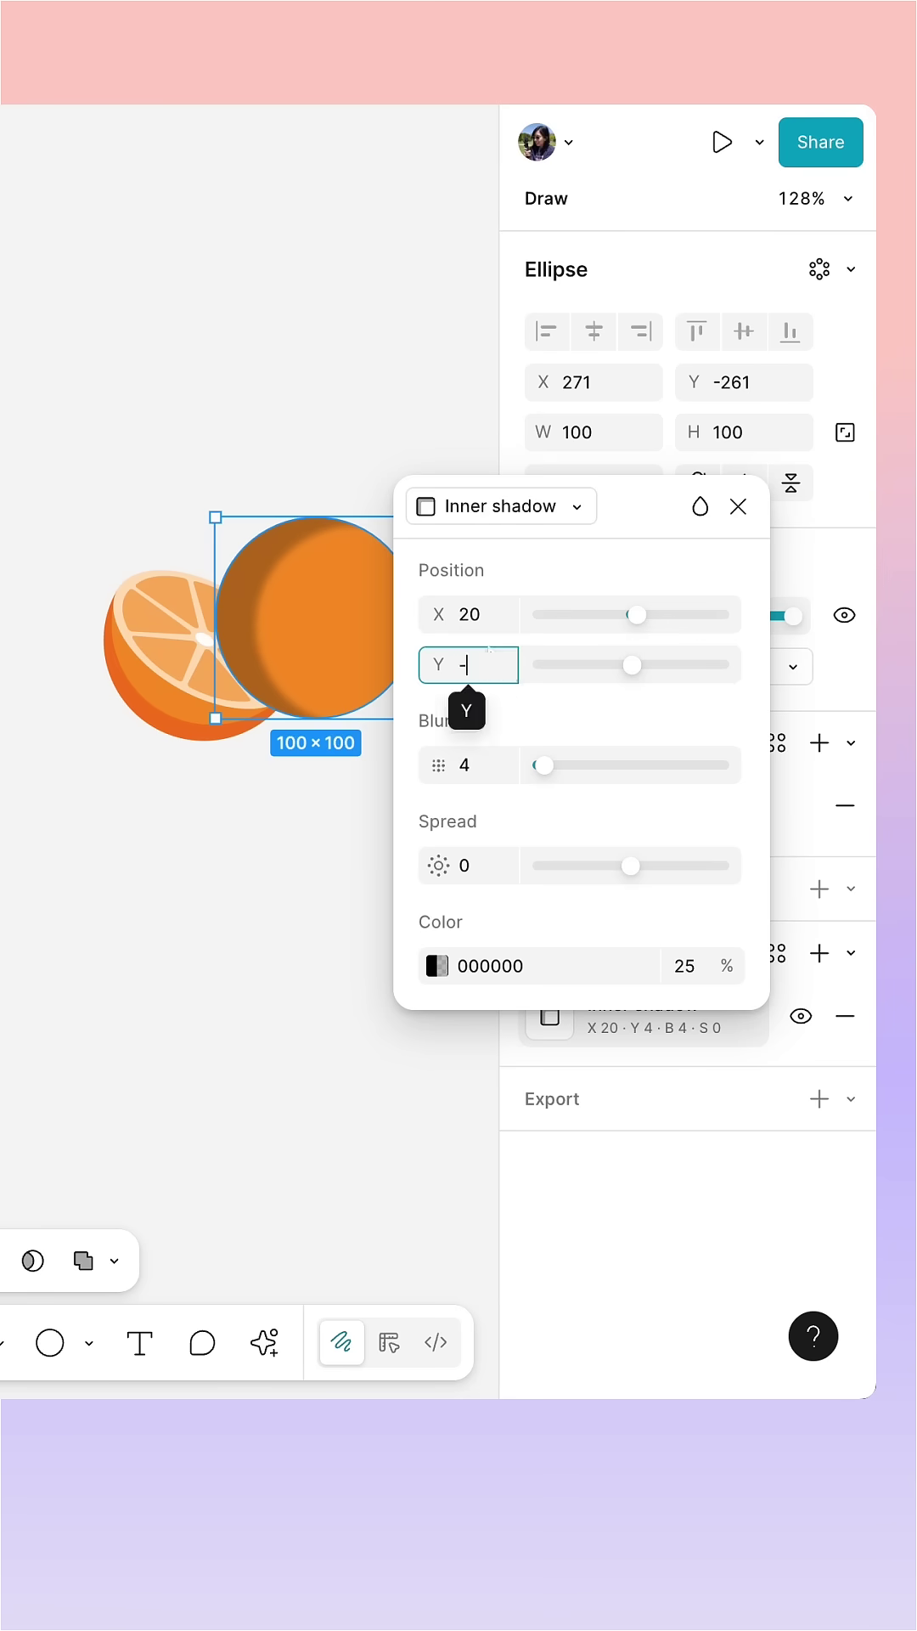
text(-20)
key(Return)
click(474, 762)
text(0)
key(Return)
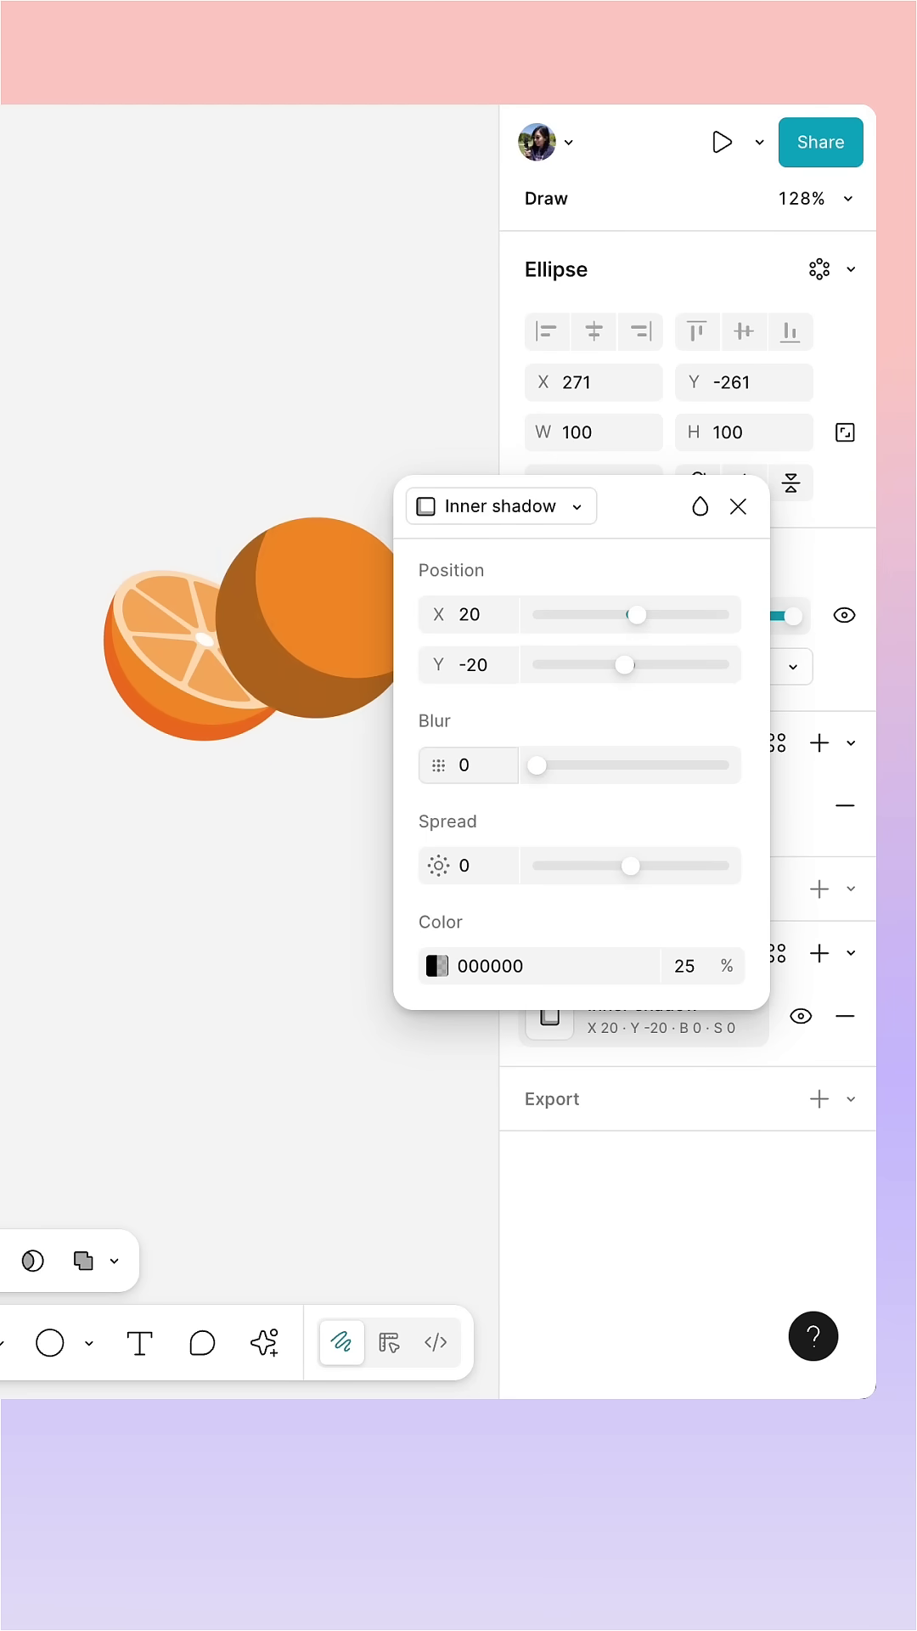
click(695, 507)
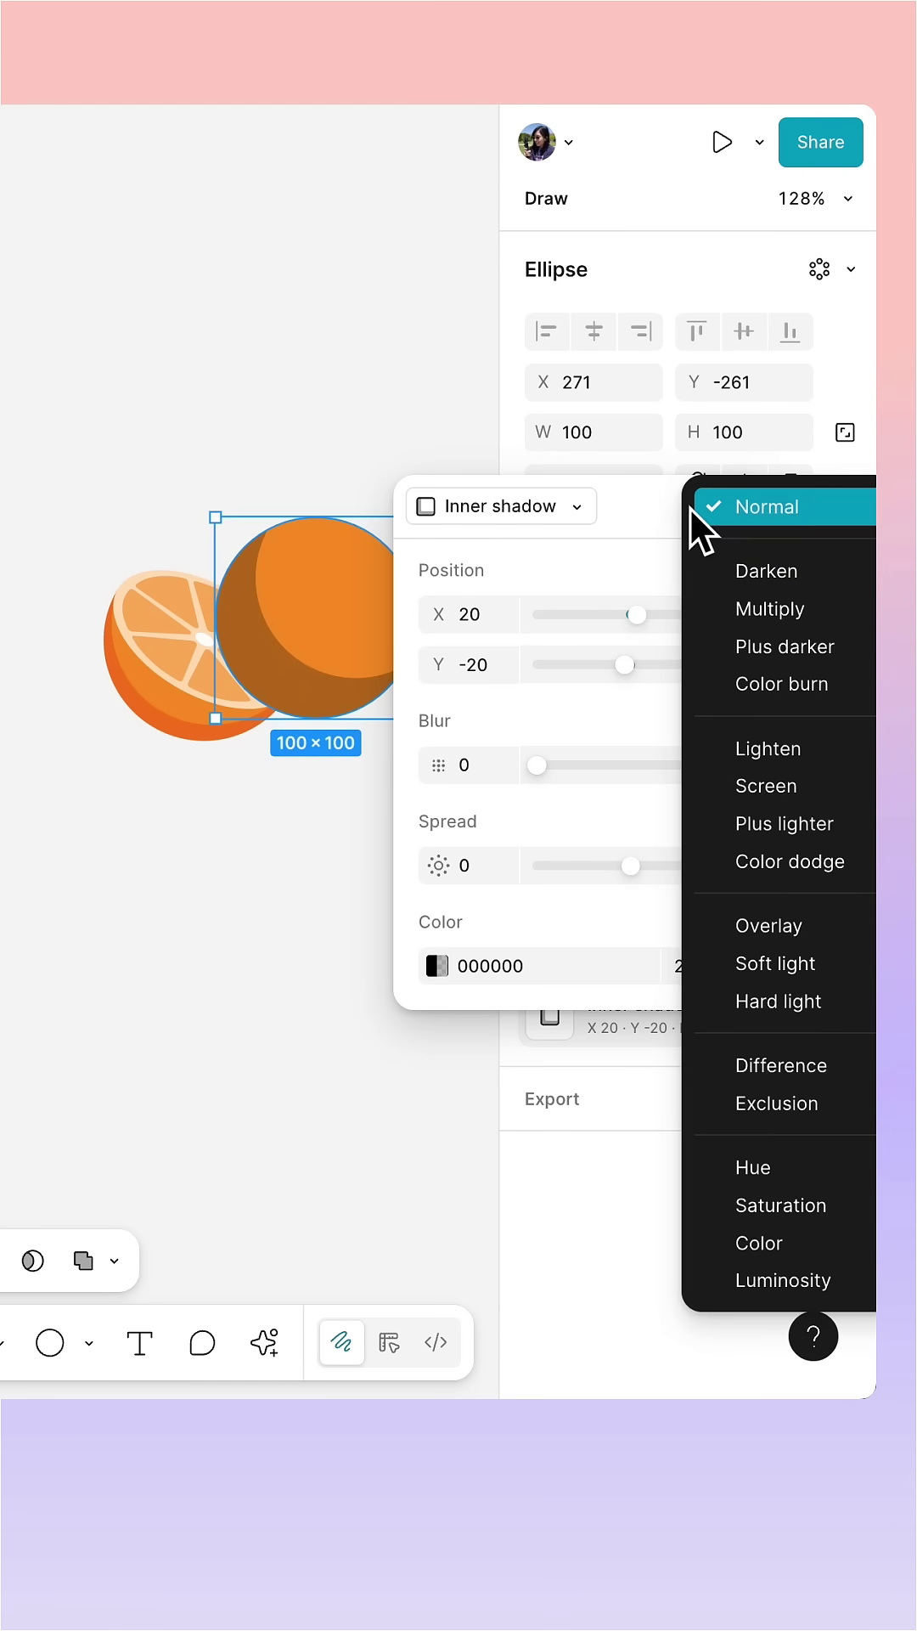
click(700, 927)
click(737, 510)
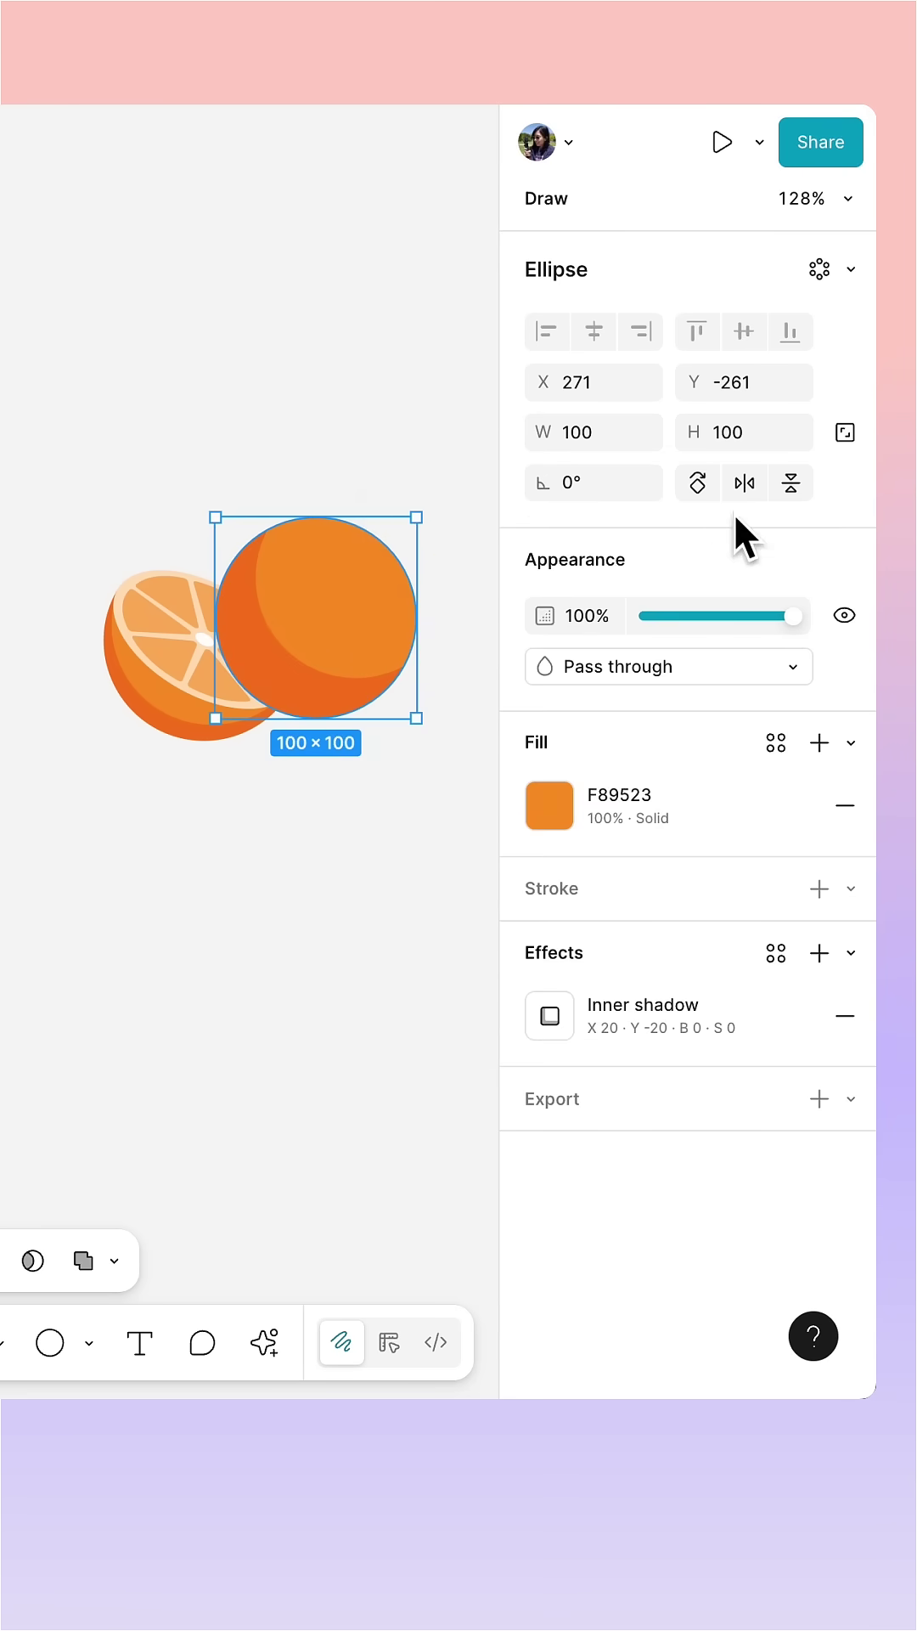
Step: Send the orange circle to the back, overlap the half-orange onto it, and group both
right_click(306, 592)
click(440, 493)
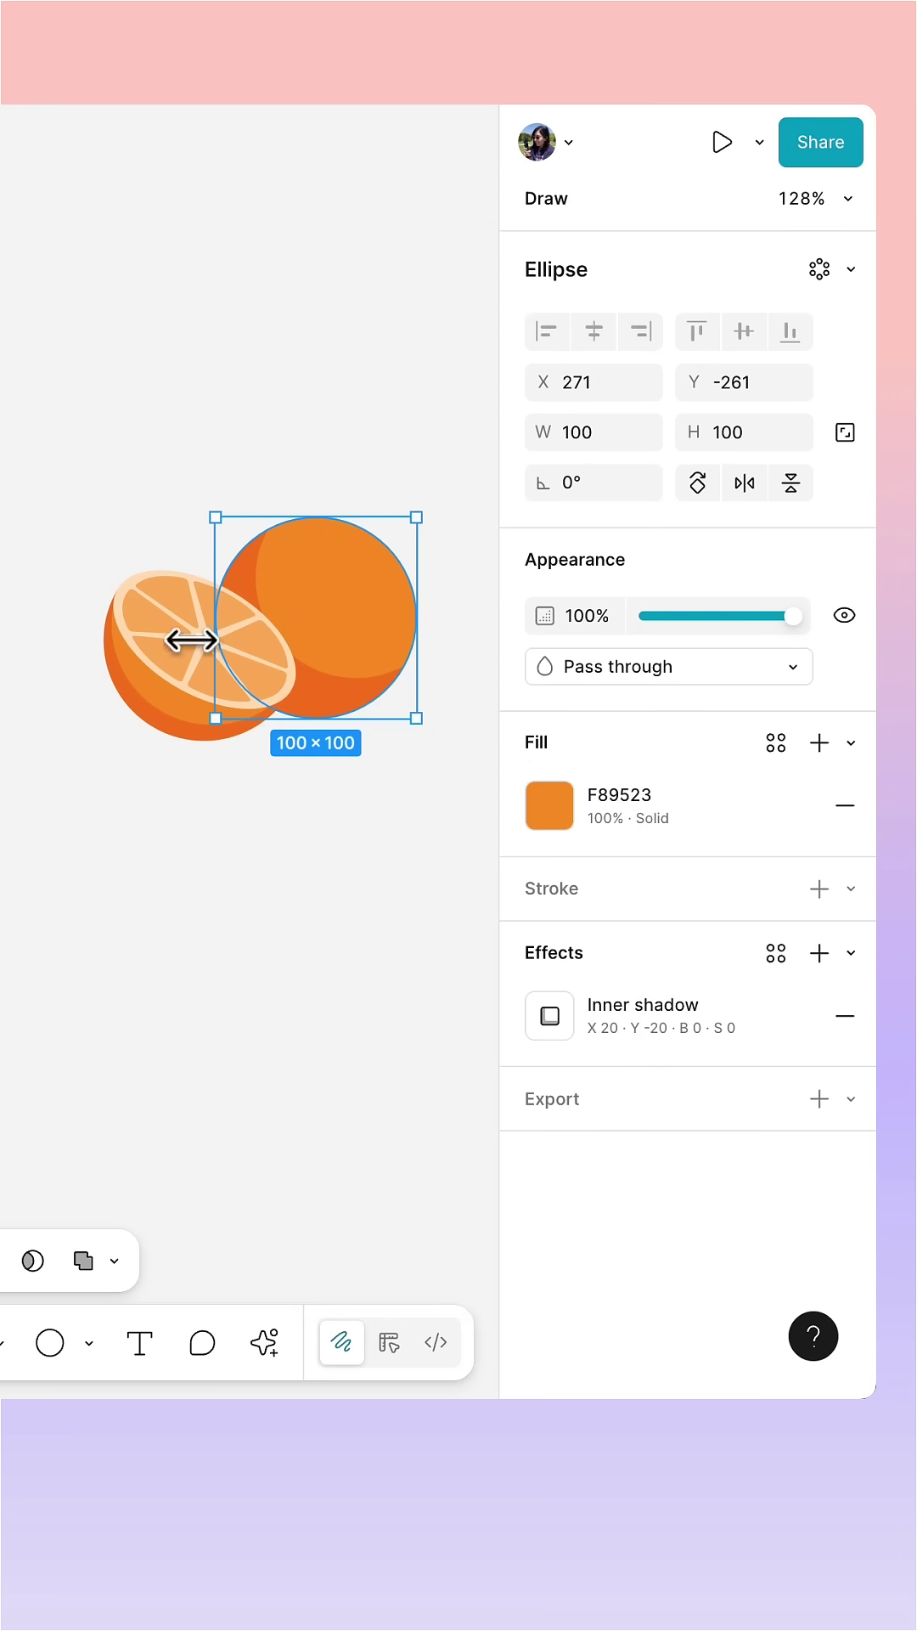
drag(201, 641, 238, 662)
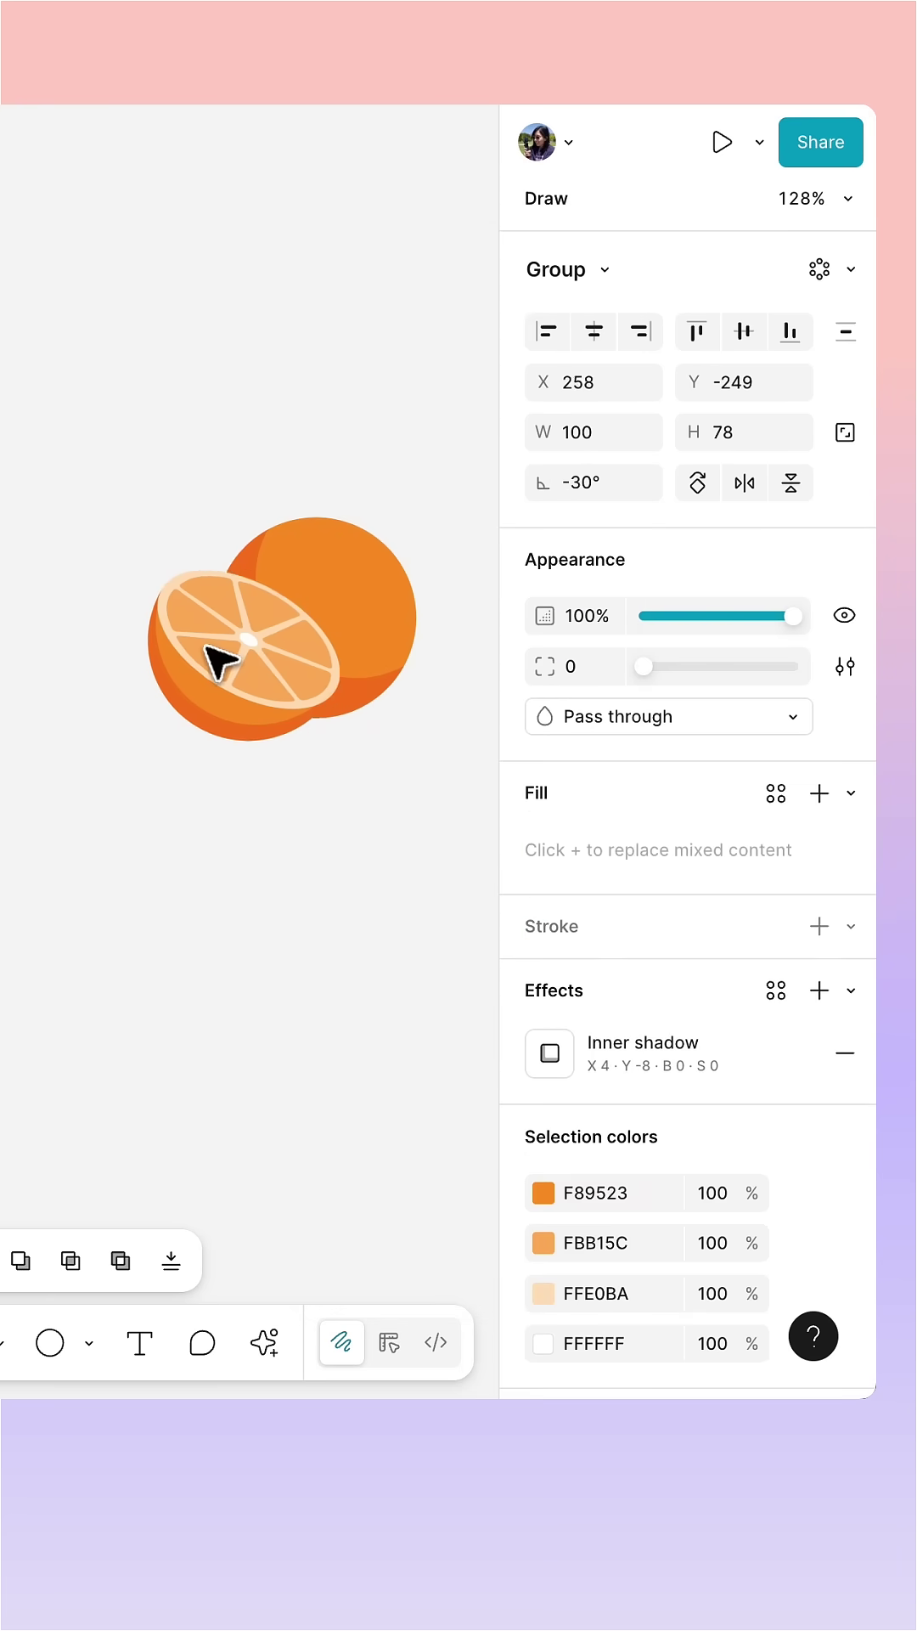
click(448, 565)
drag(447, 564, 290, 603)
right_click(291, 603)
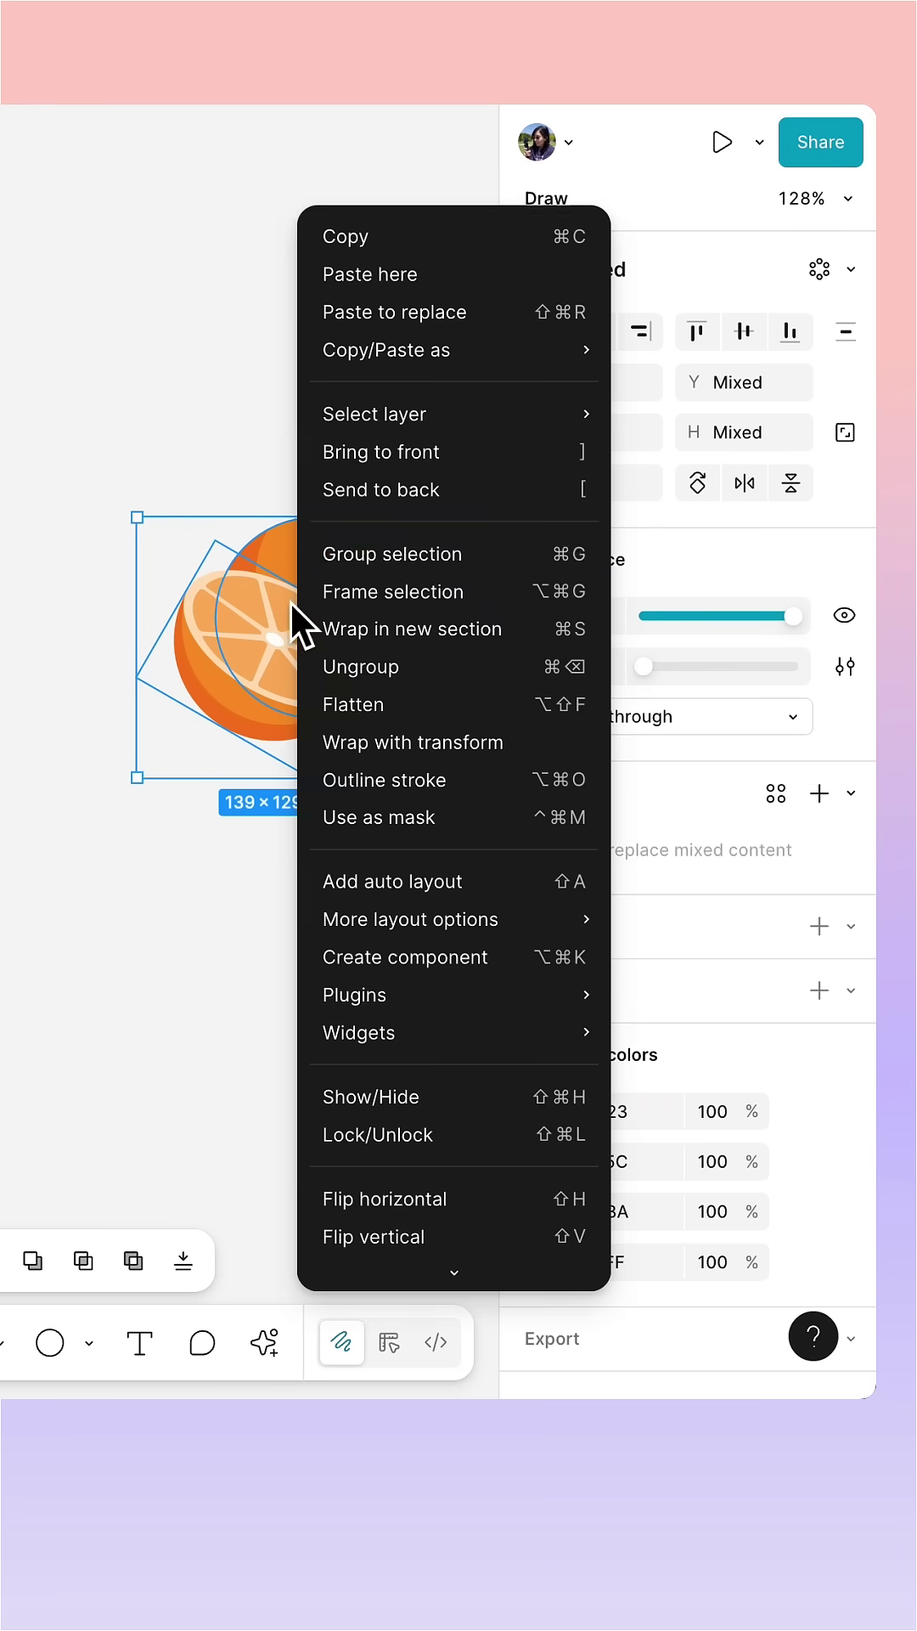
click(422, 551)
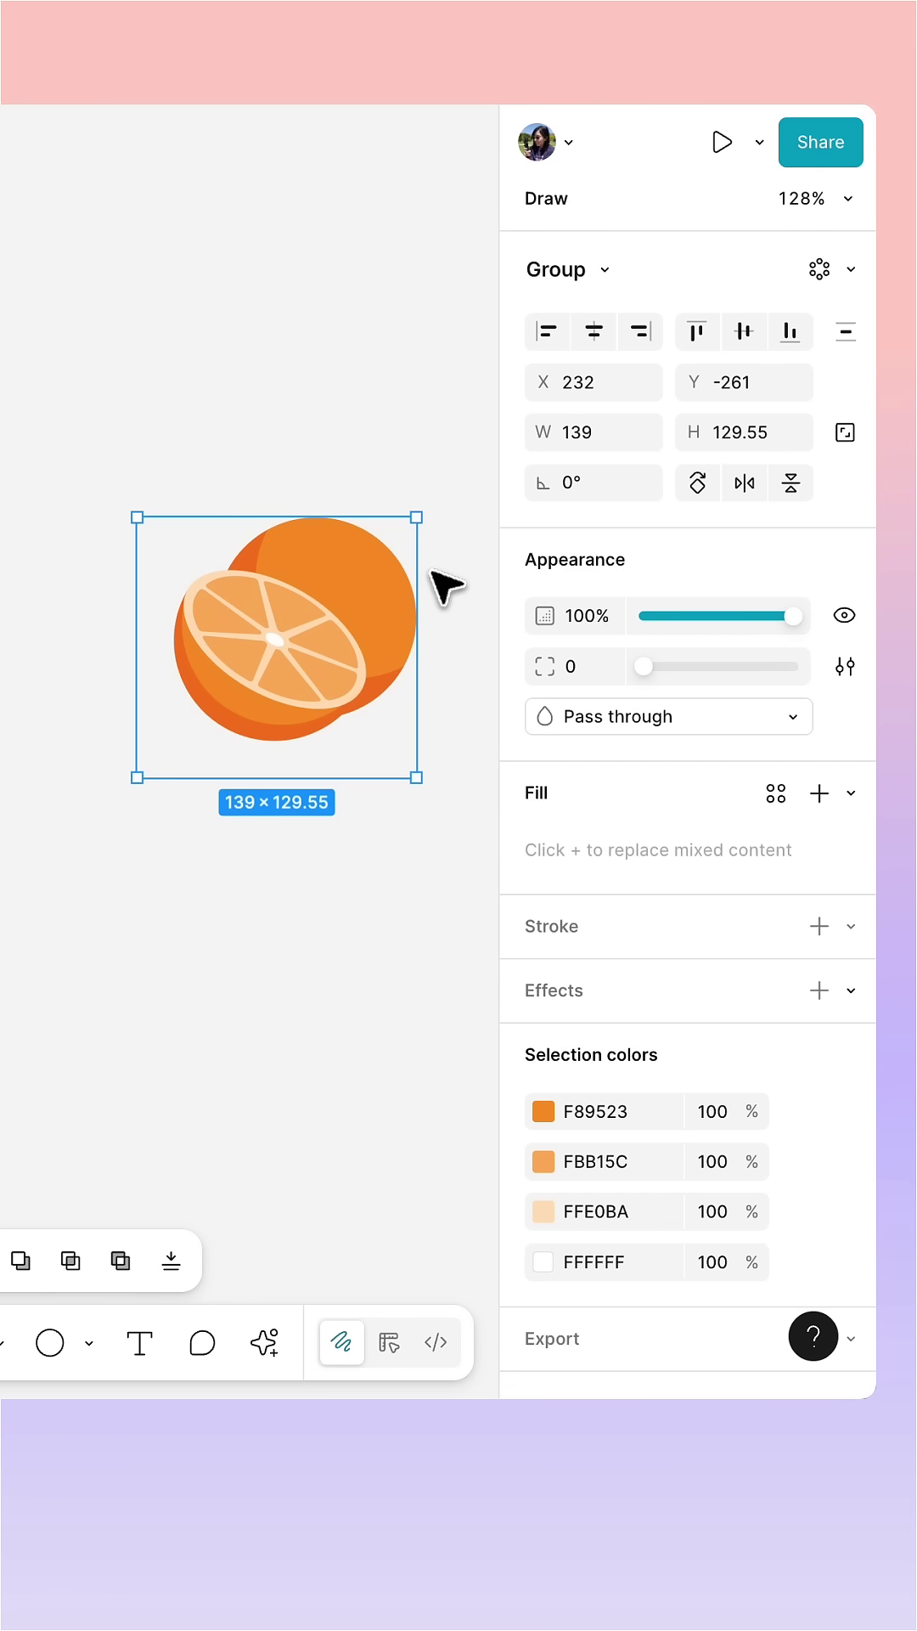
Step: Add a Texture effect with size 2.5 and radius 0.8 to the orange group
click(850, 990)
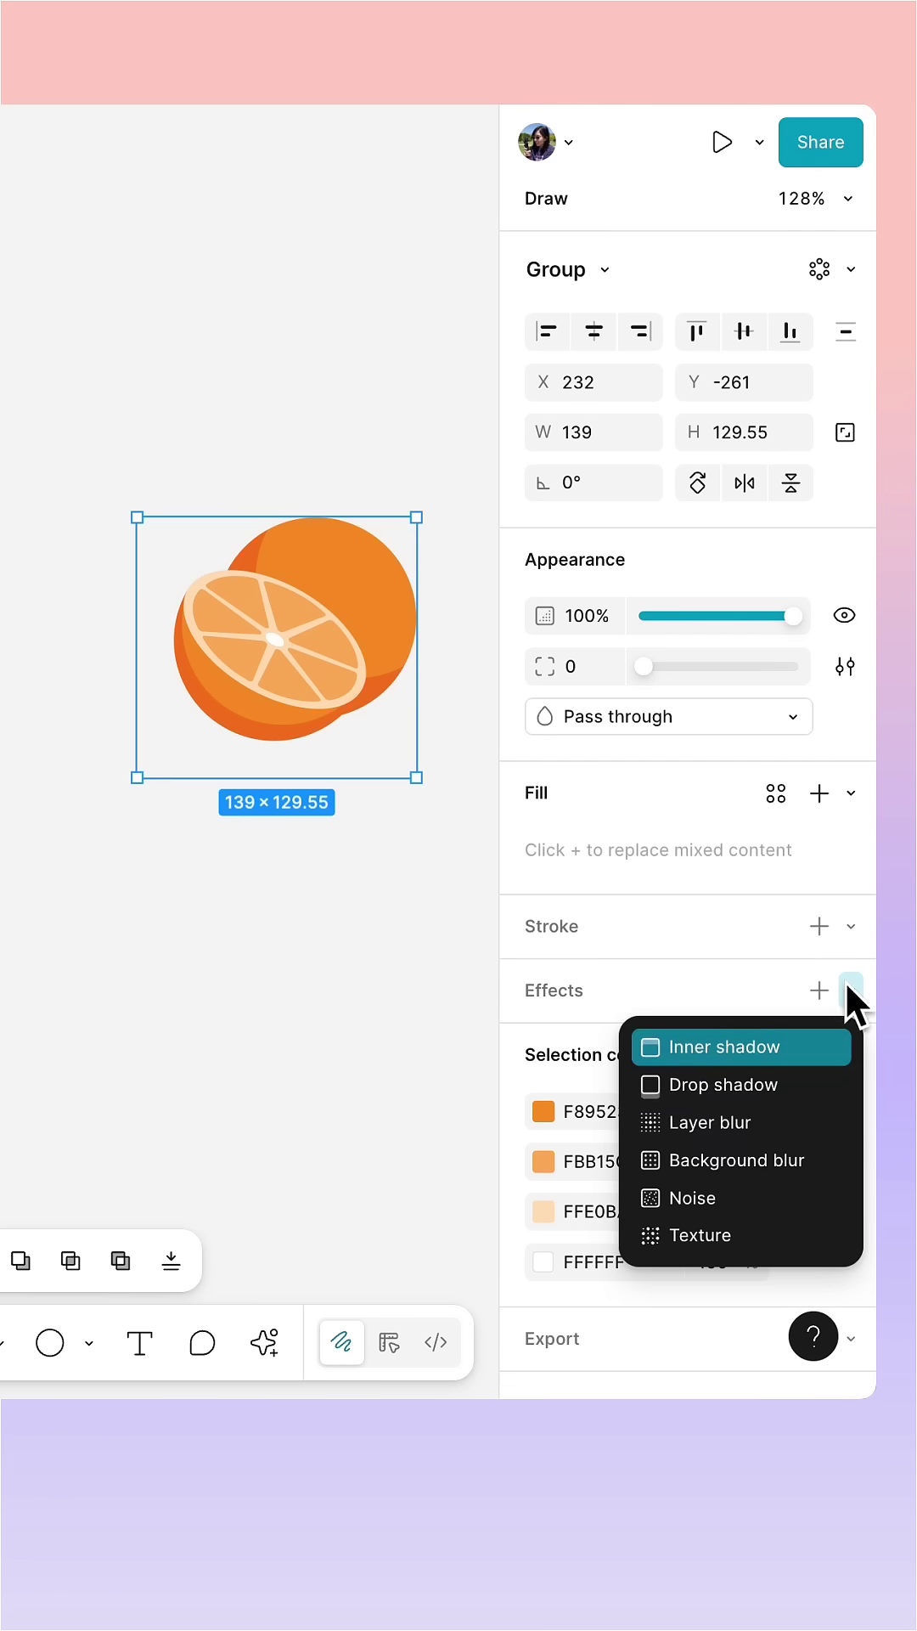
click(728, 1230)
click(225, 1141)
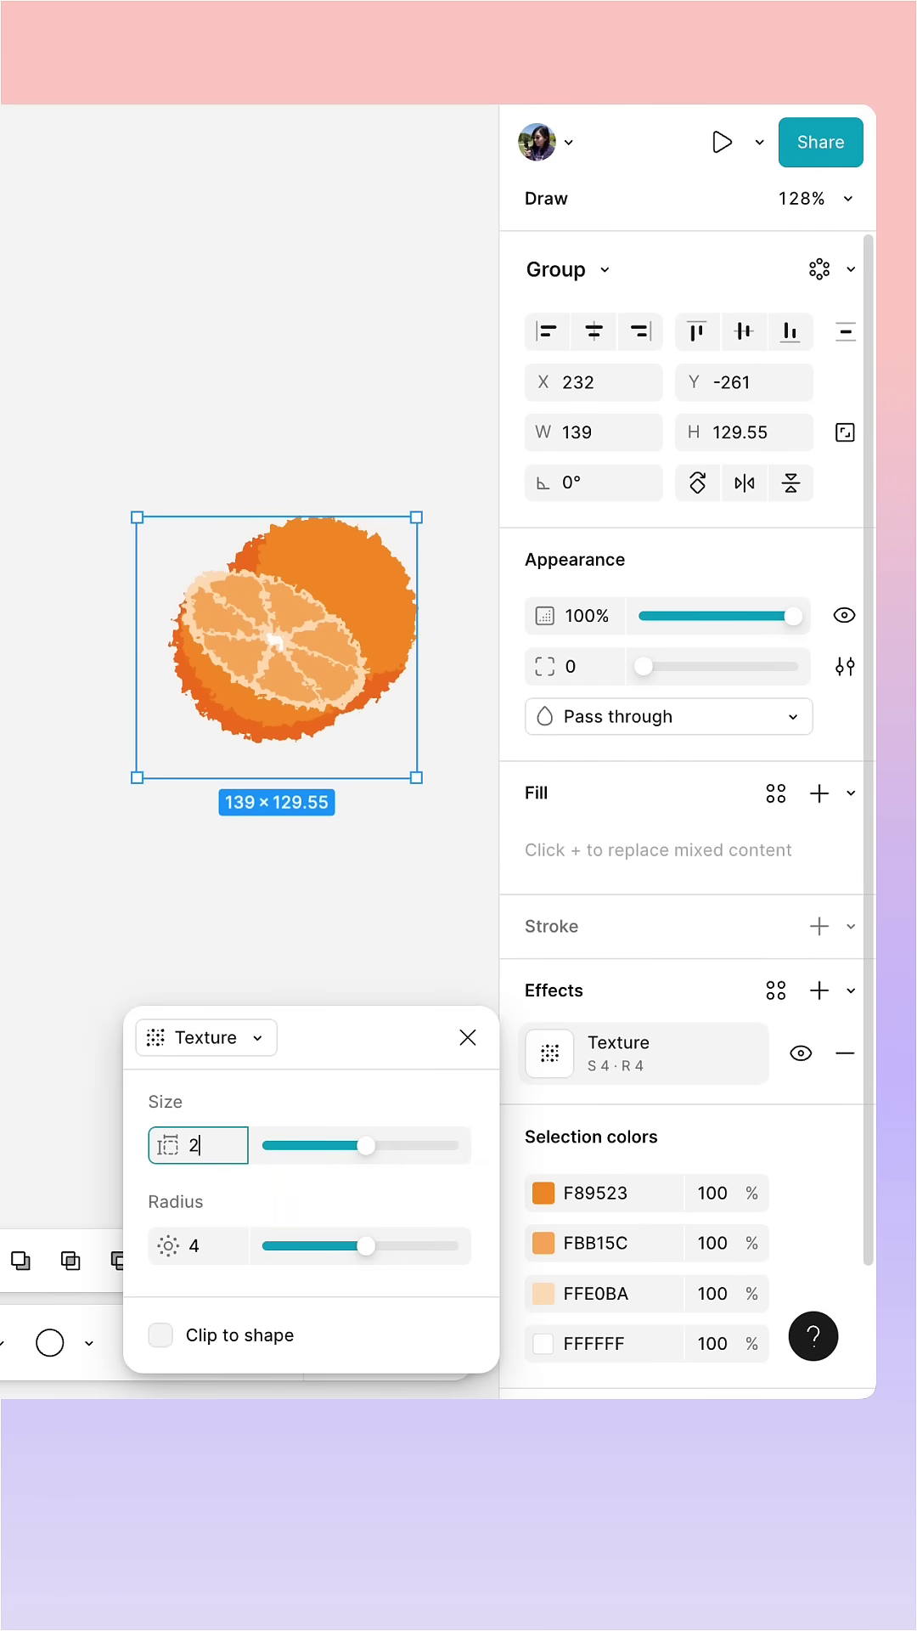
text(2.5)
key(Return)
click(214, 1243)
text(0.8)
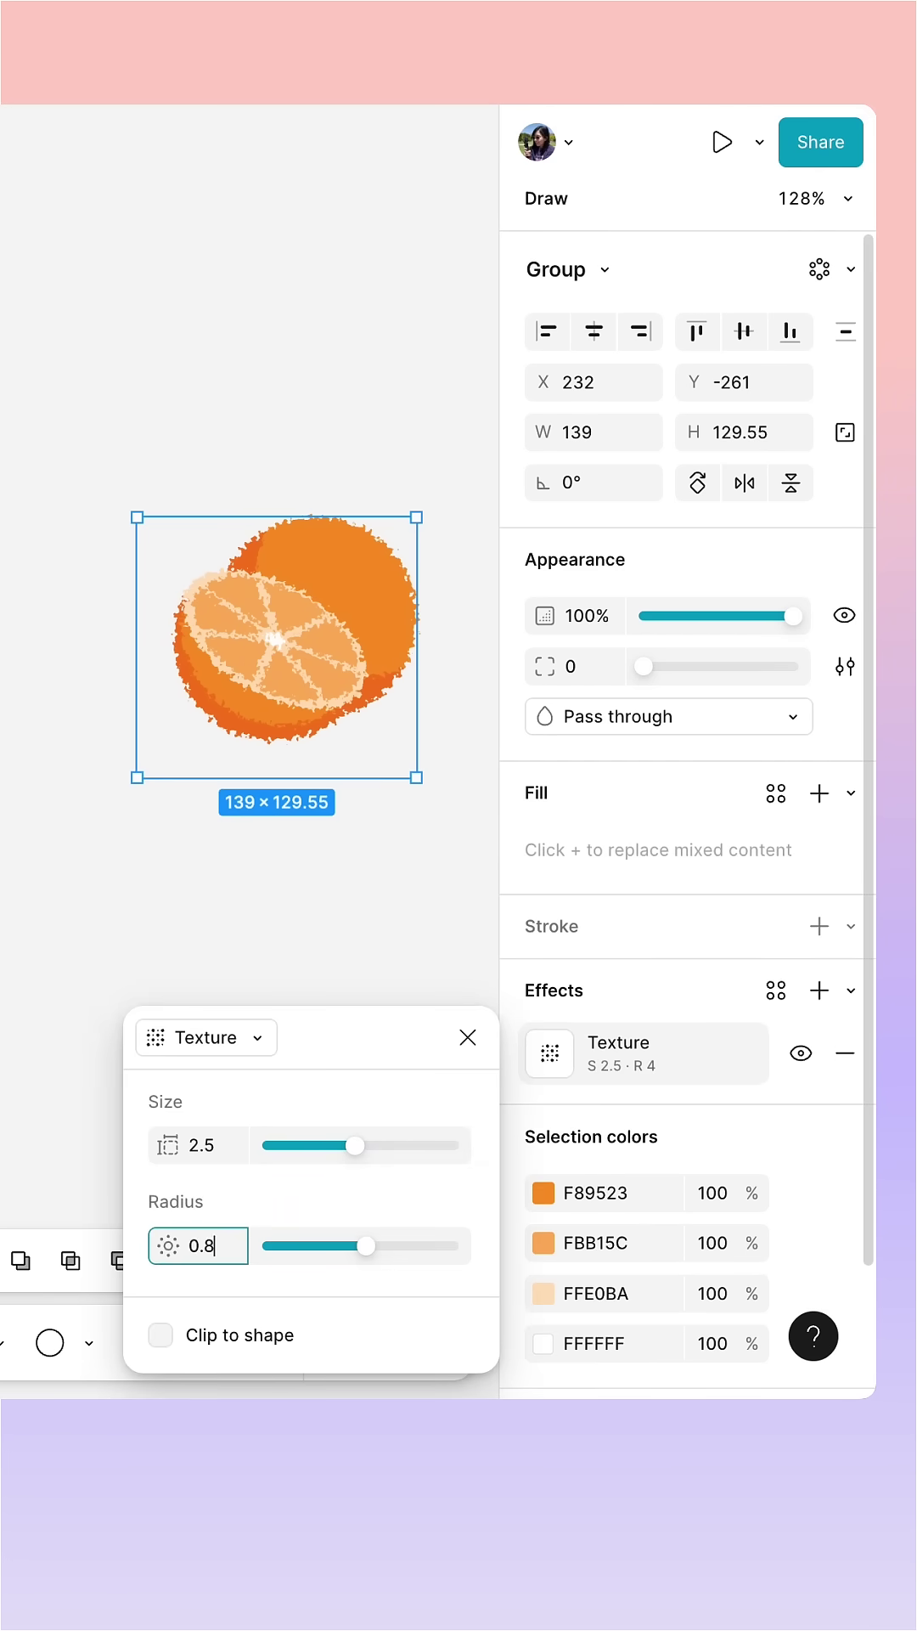
key(Return)
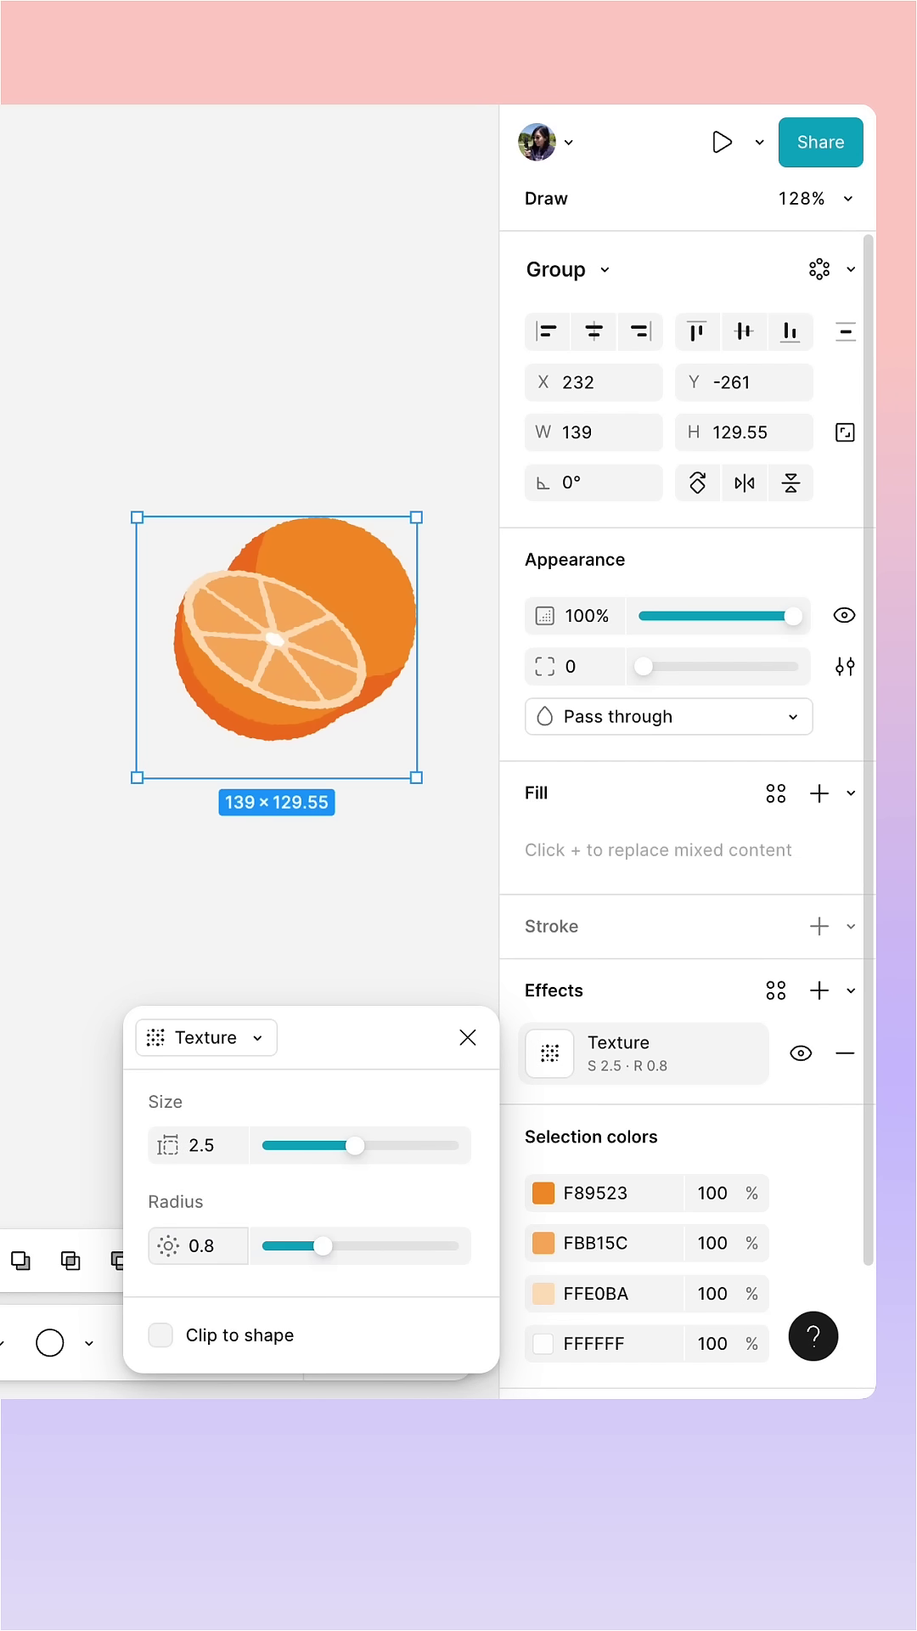
key(Escape)
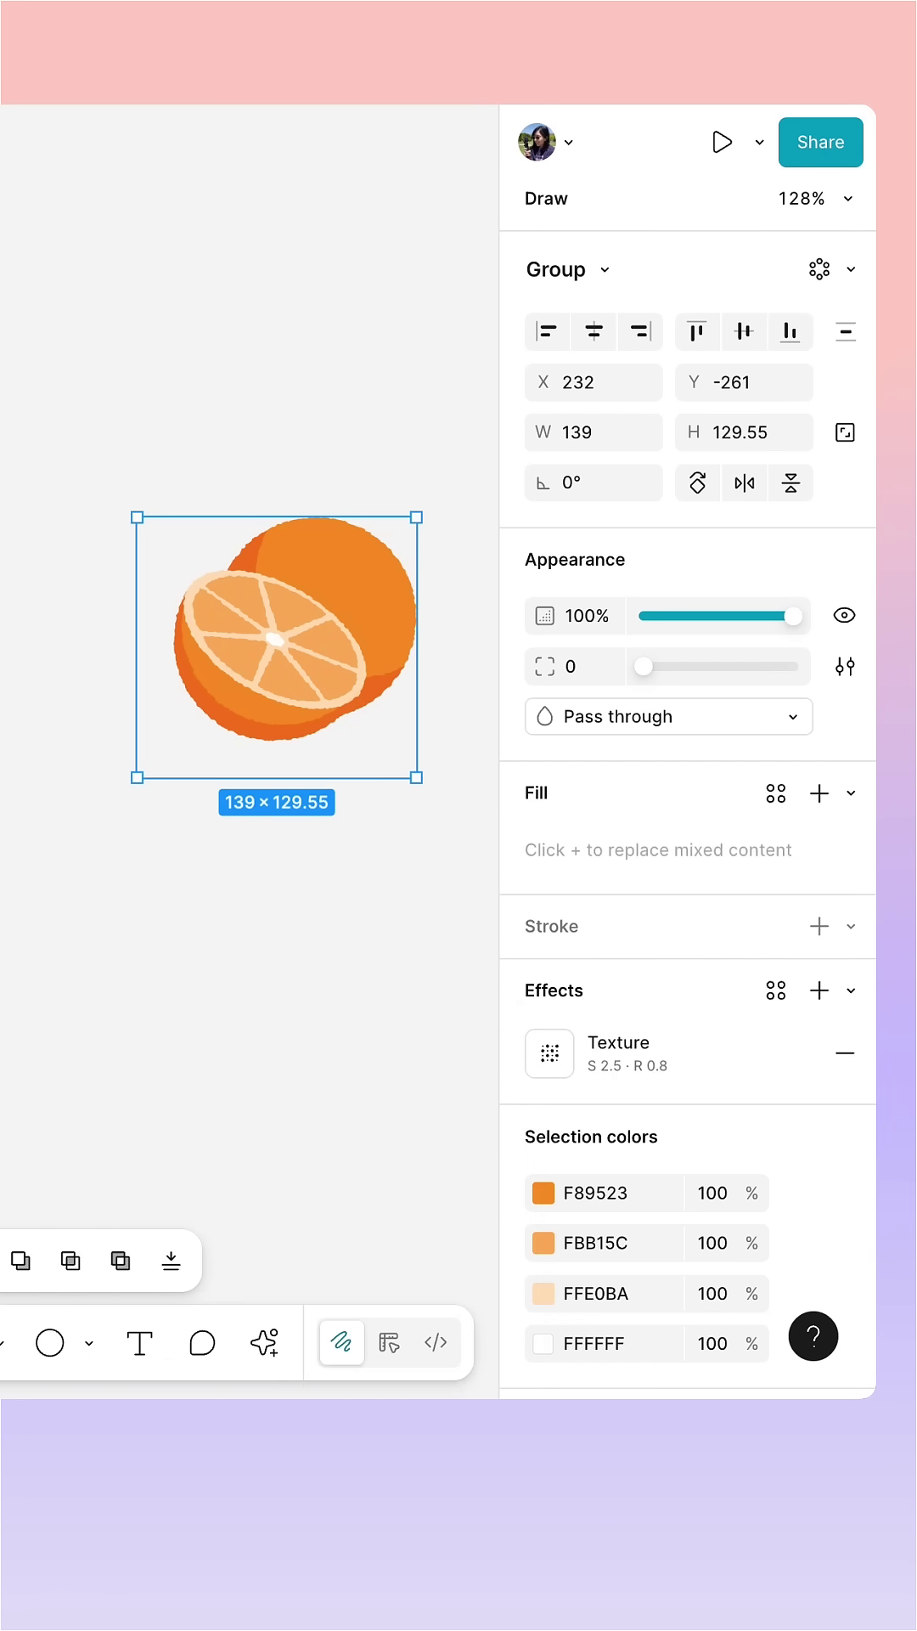
Step: Duplicate the whole orange circle and scale the copy to 120 width, growing its inner shadow
double_click(349, 604)
drag(353, 598, 363, 553)
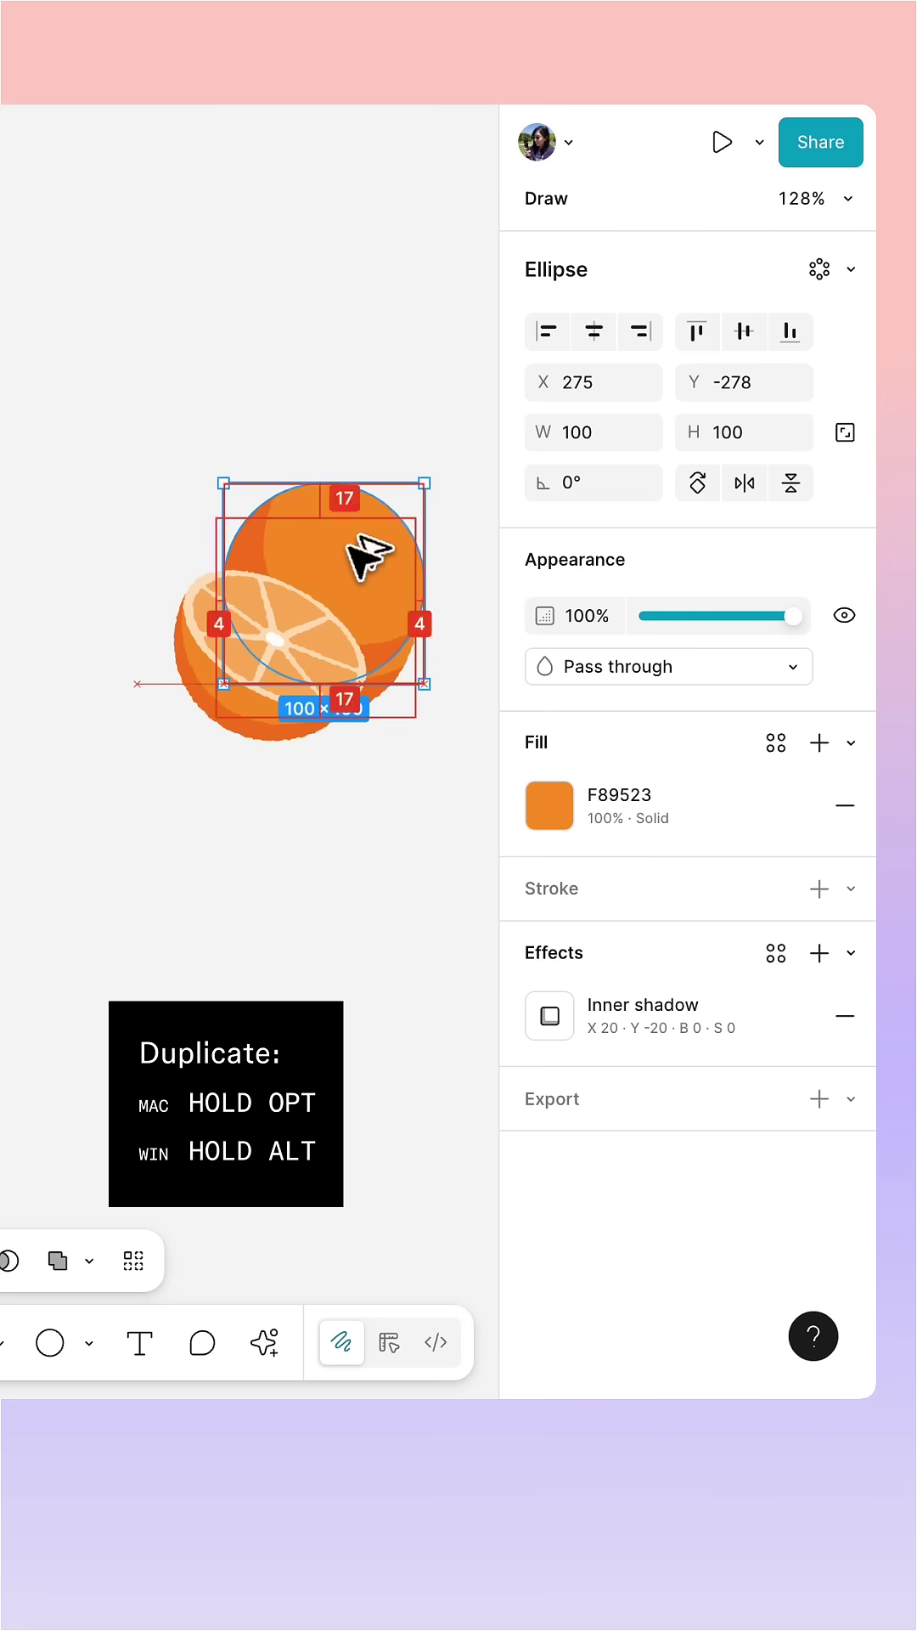
key(k)
click(575, 625)
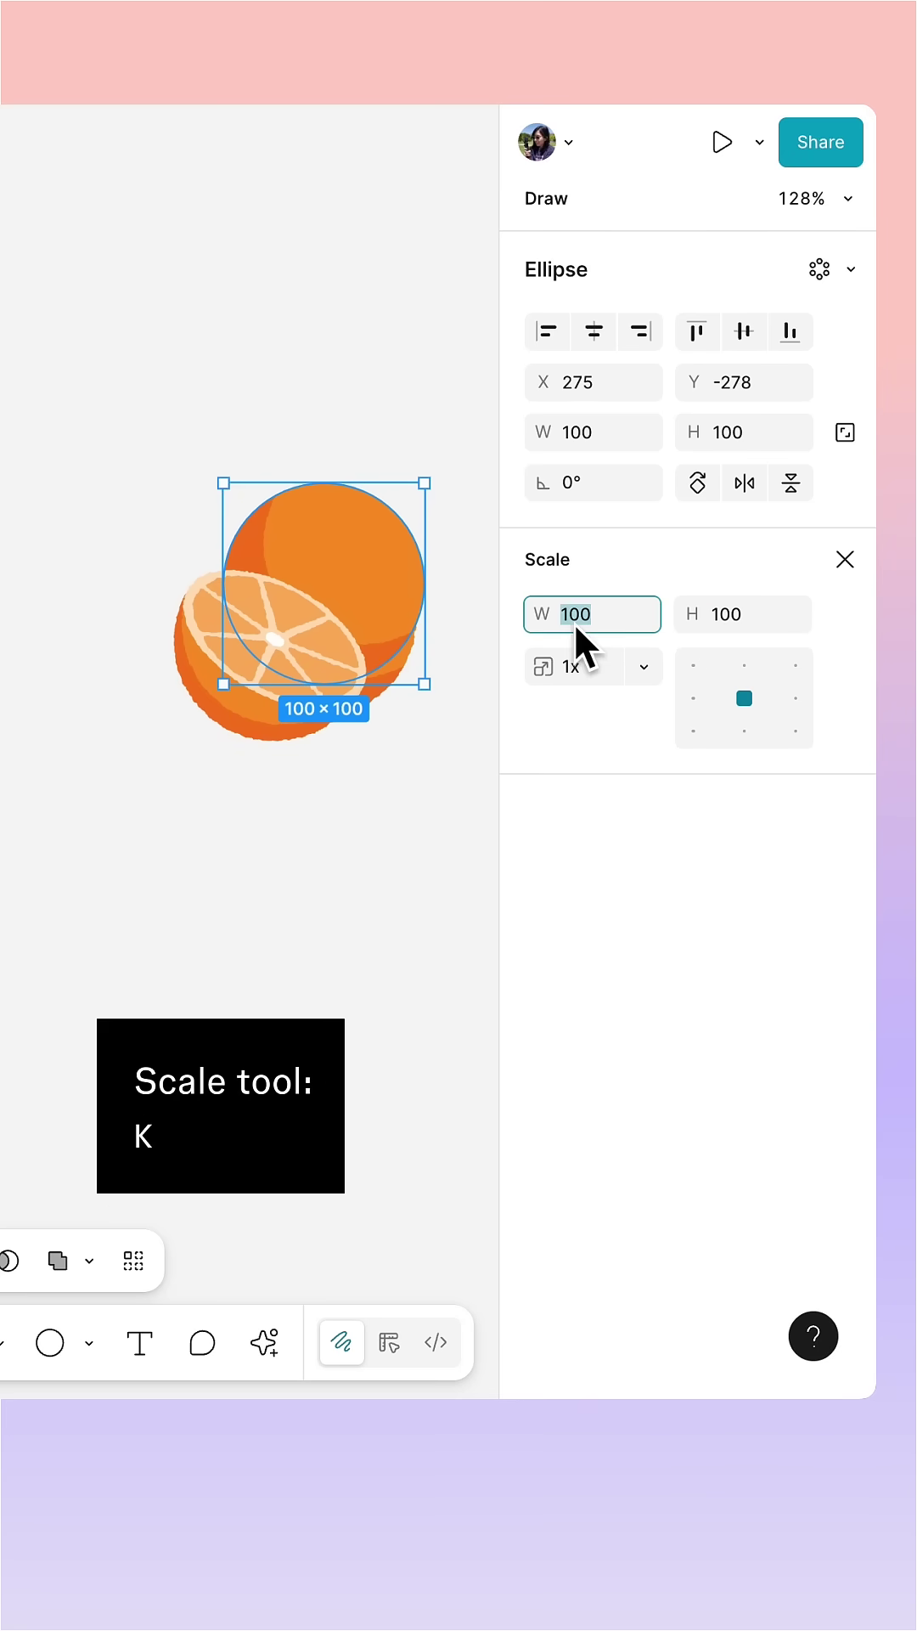
text(120)
key(Return)
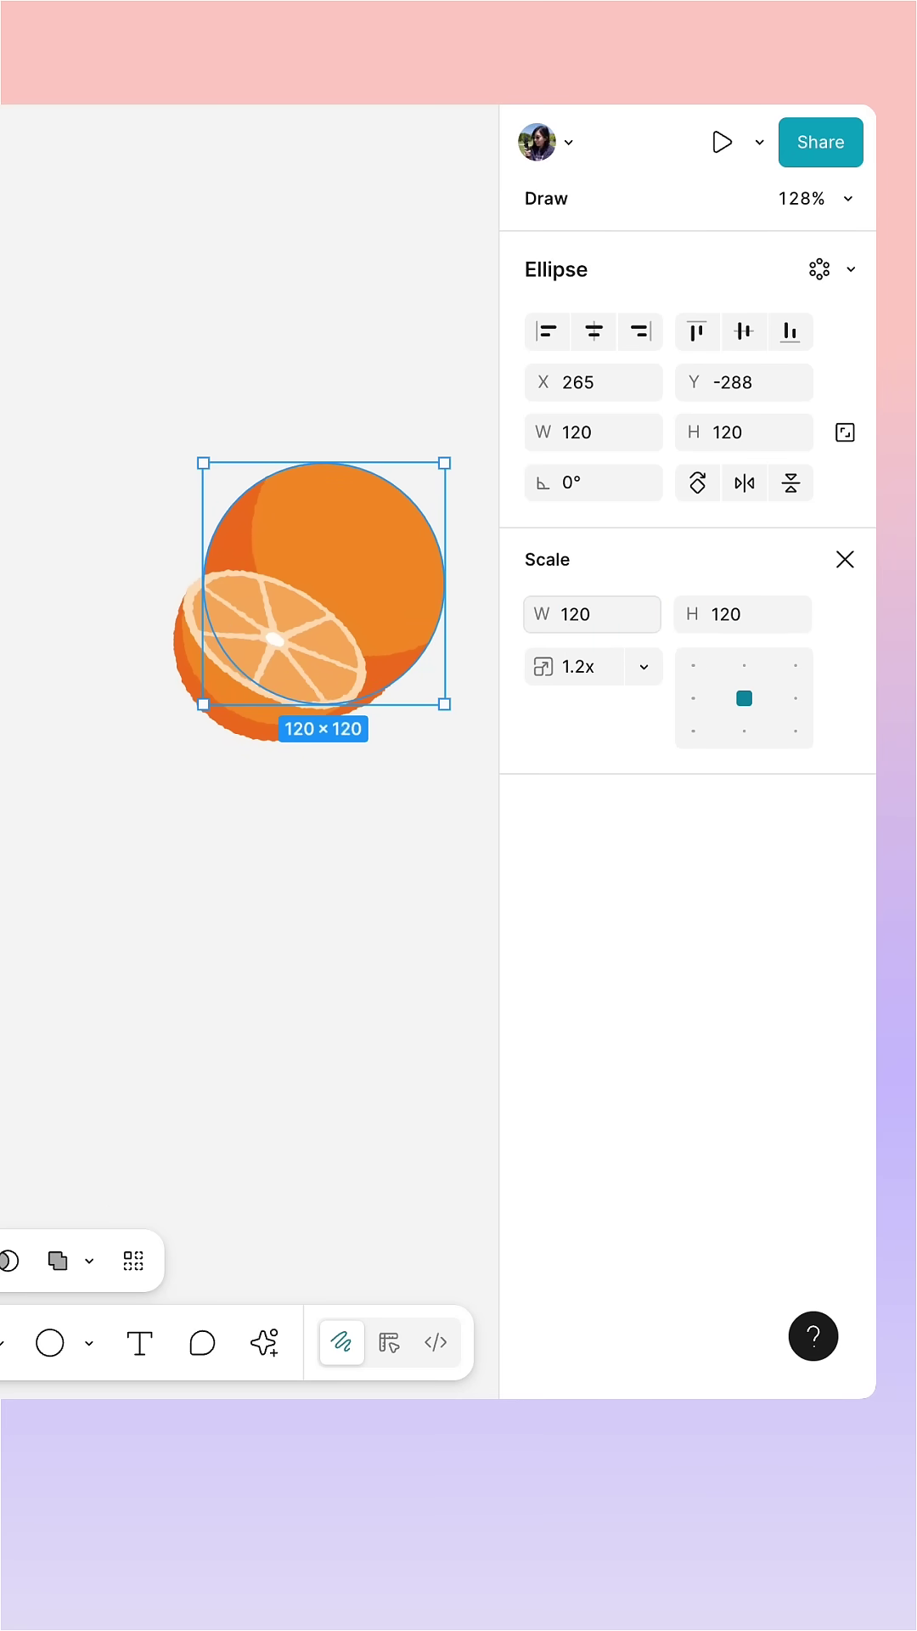
key(t)
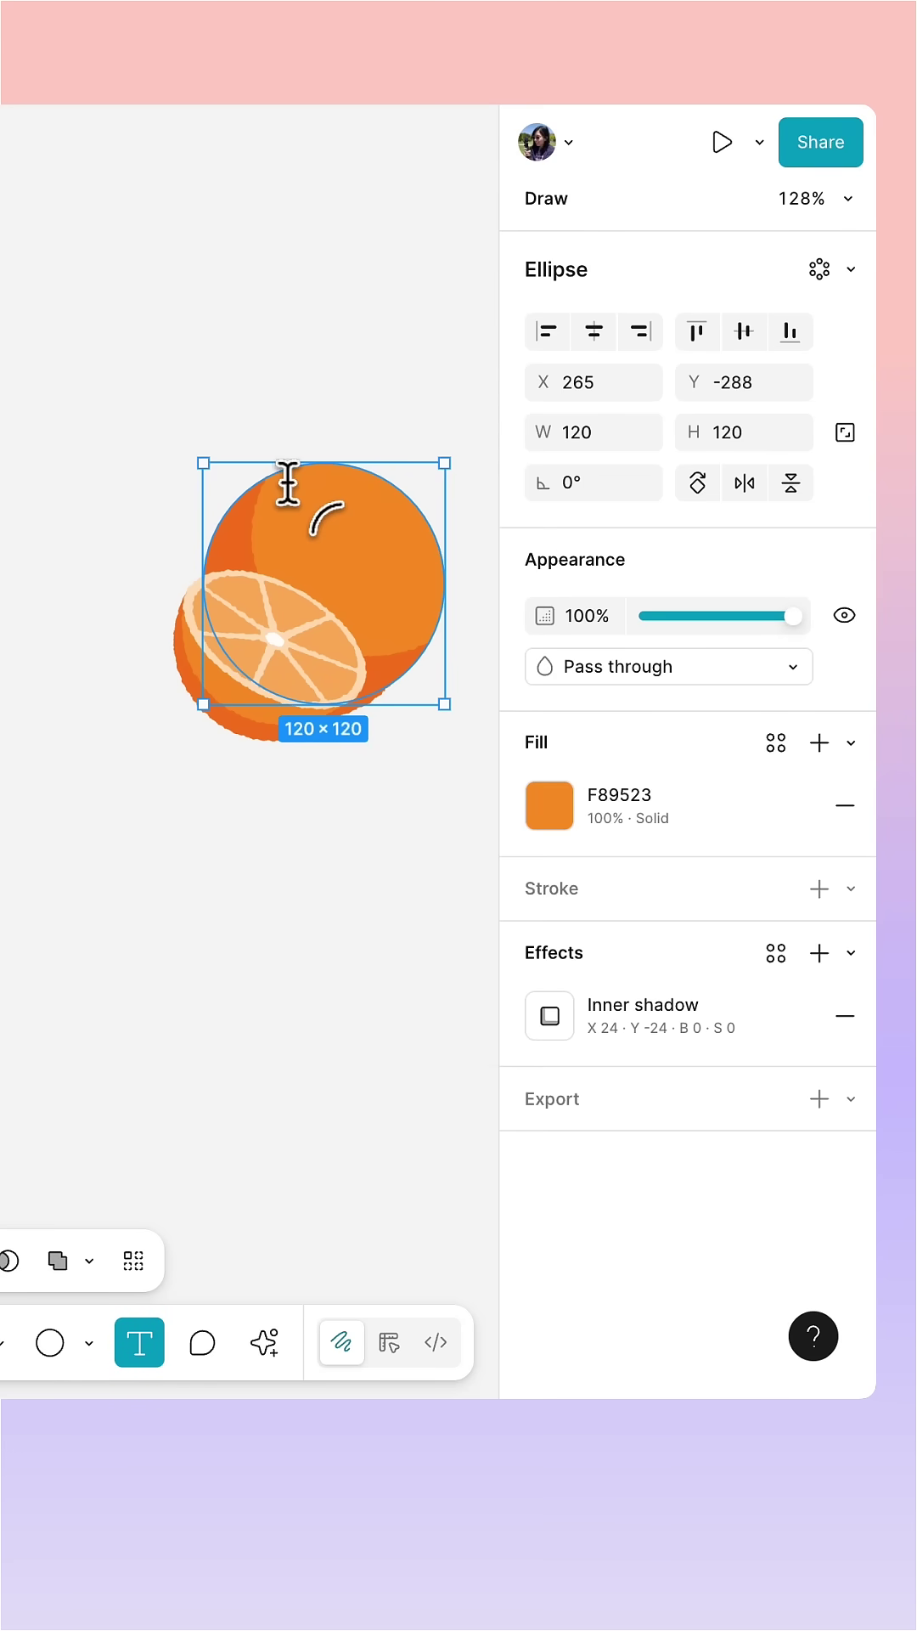
Step: Write 'Fresh squeezed' on the enlarged circle's path, set Bold 16, and start it at the top
click(274, 465)
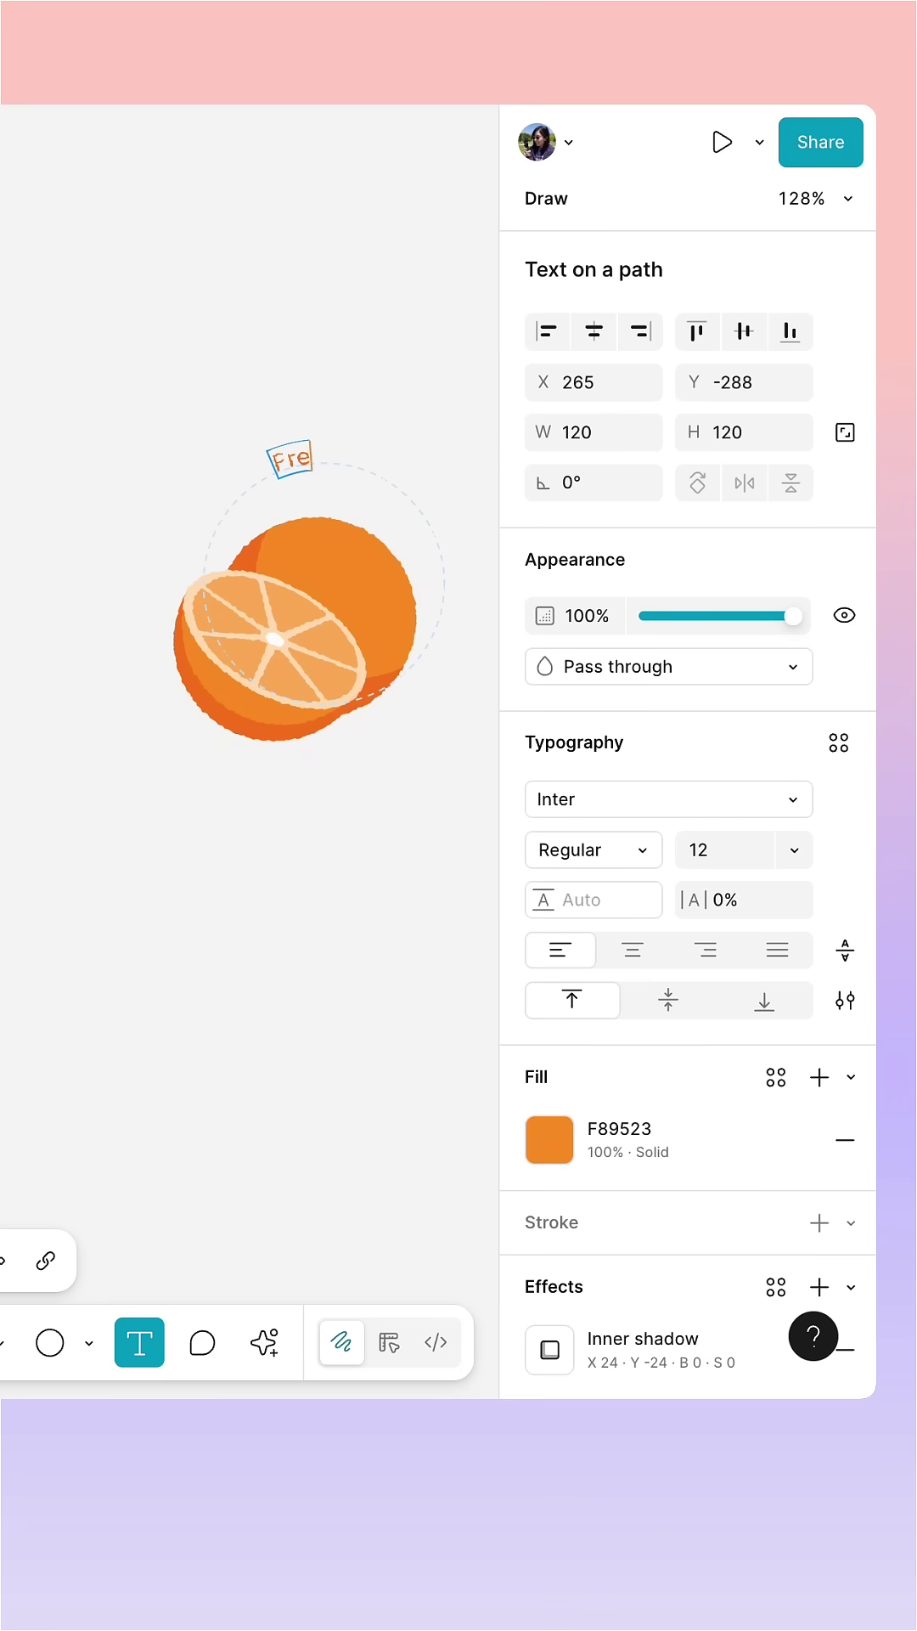
key(Escape)
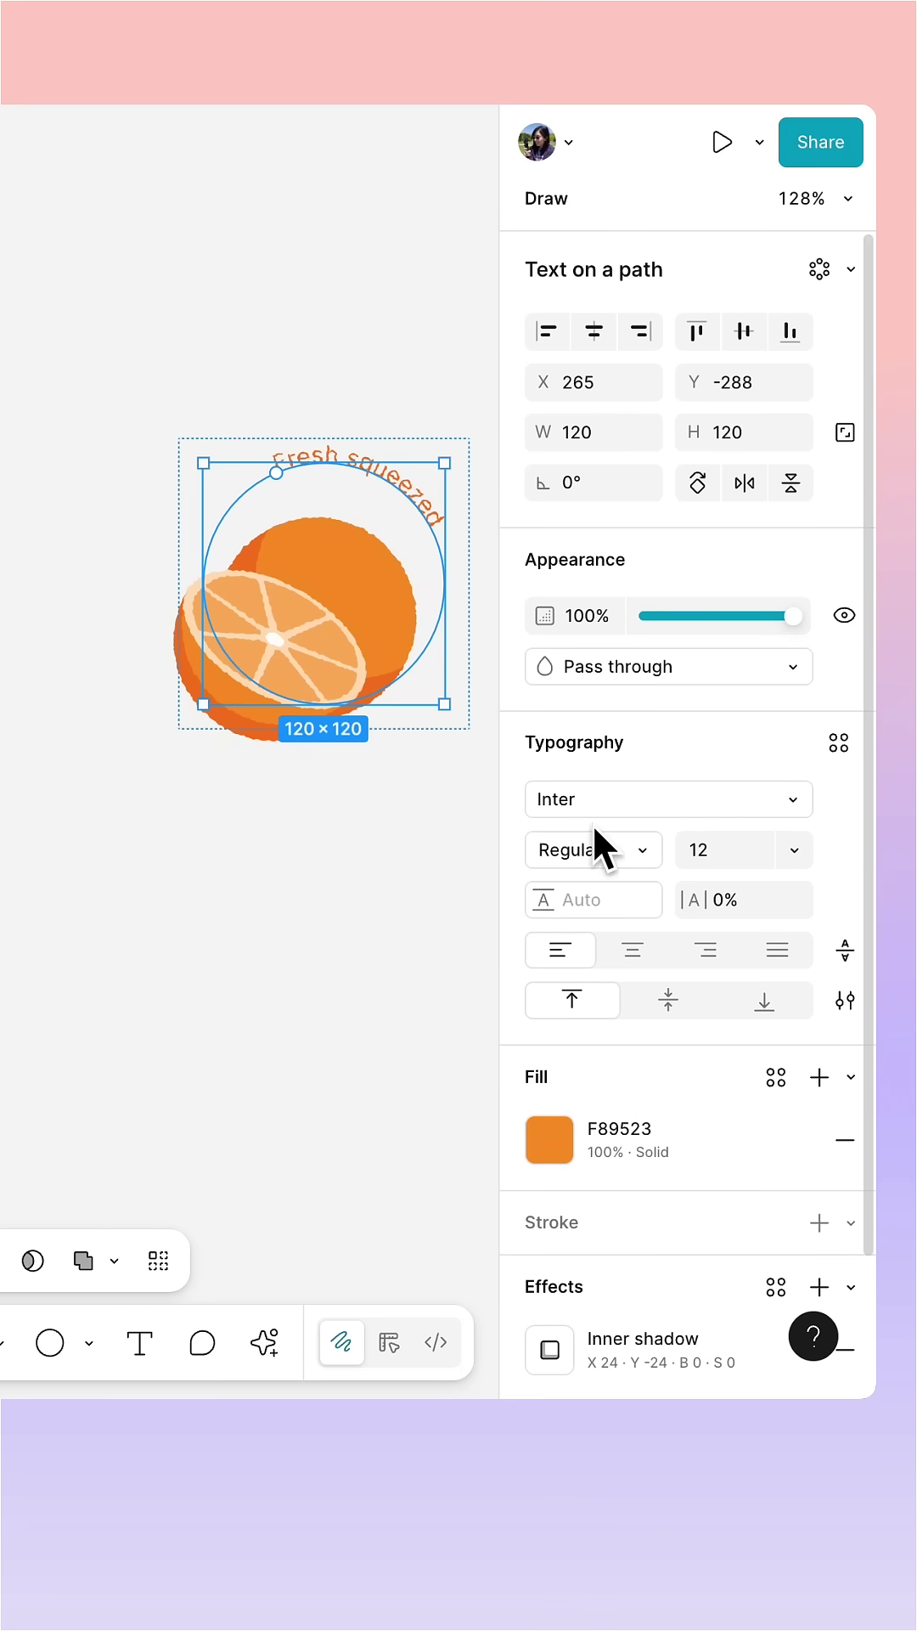
click(594, 841)
click(638, 951)
click(703, 850)
text(16)
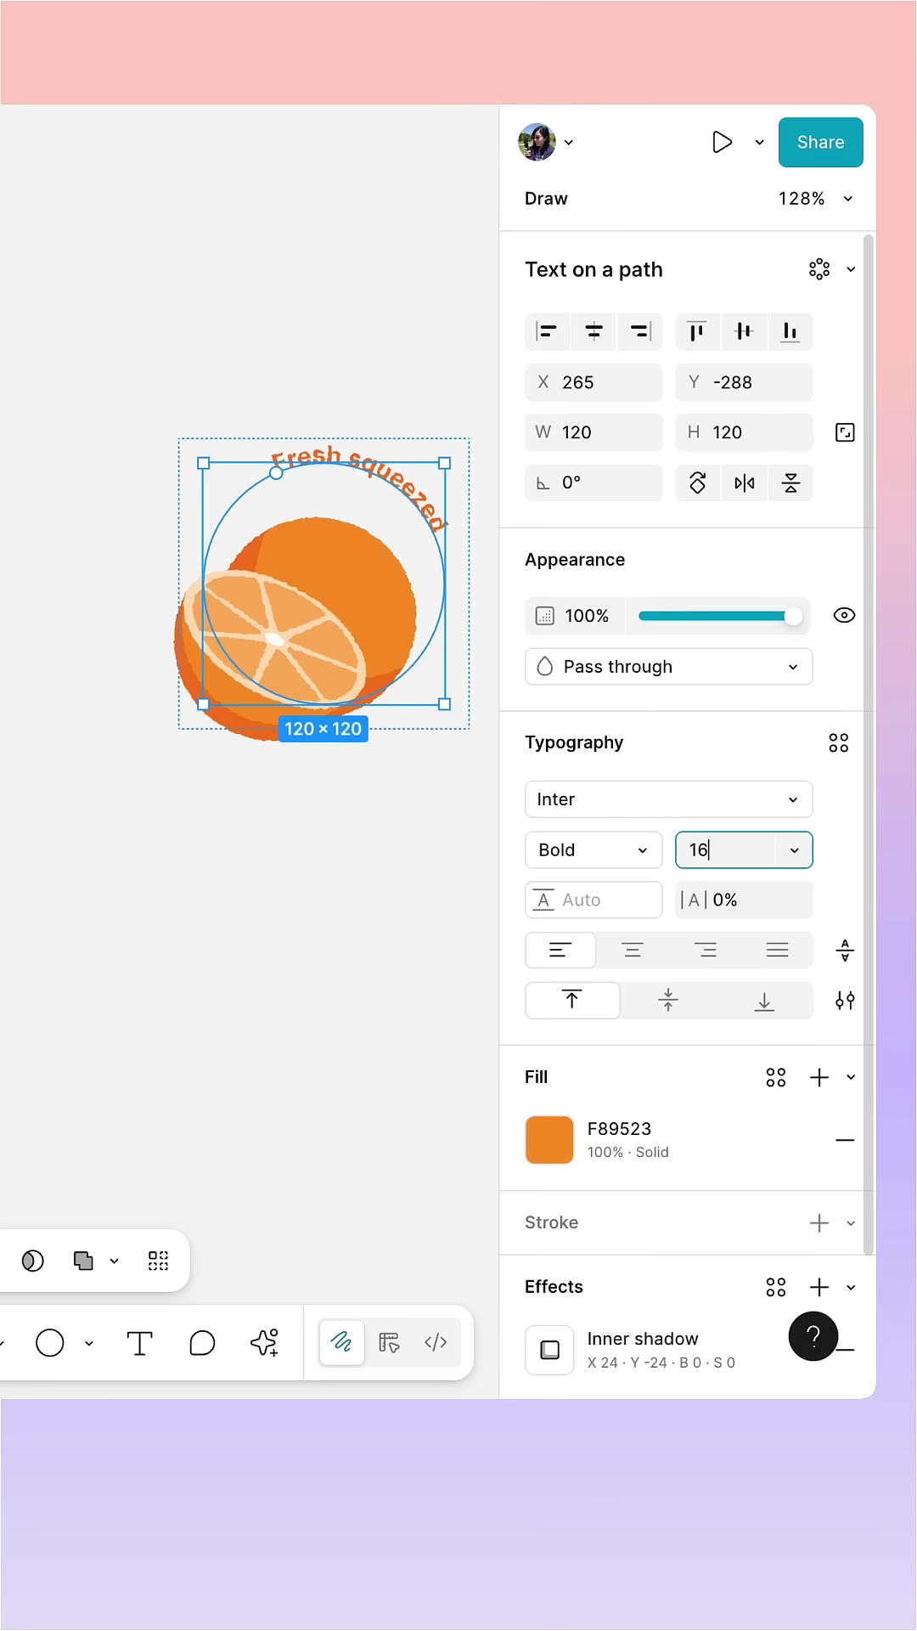
key(Return)
mouse_move(439, 510)
mouse_down()
mouse_move(426, 553)
mouse_move(273, 497)
mouse_move(319, 510)
mouse_up()
click(389, 434)
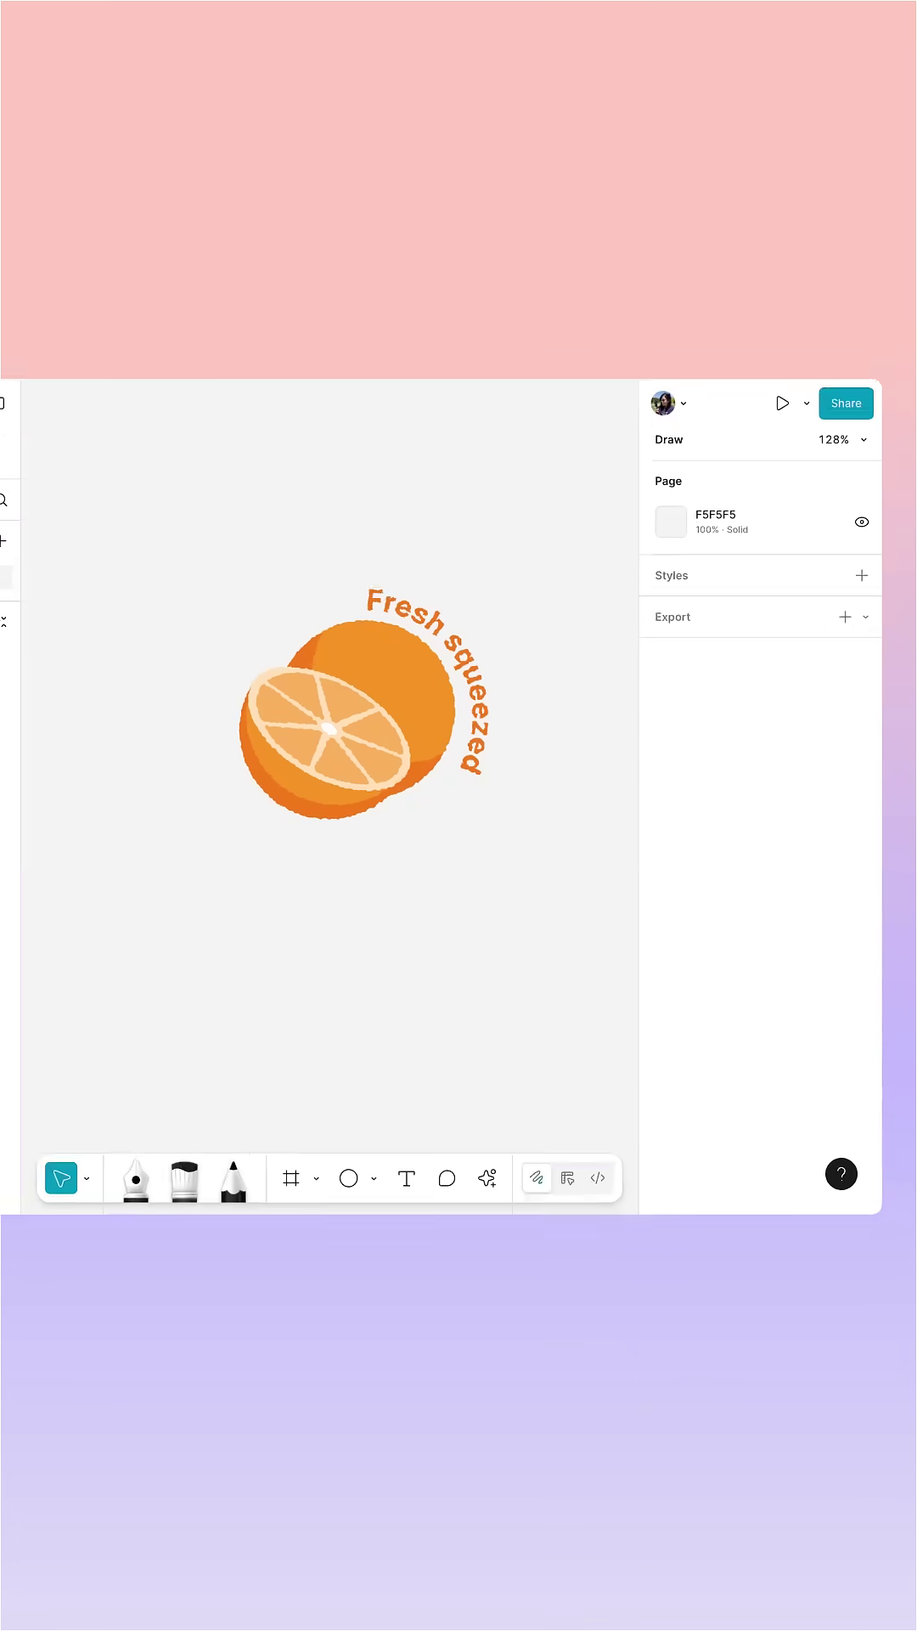